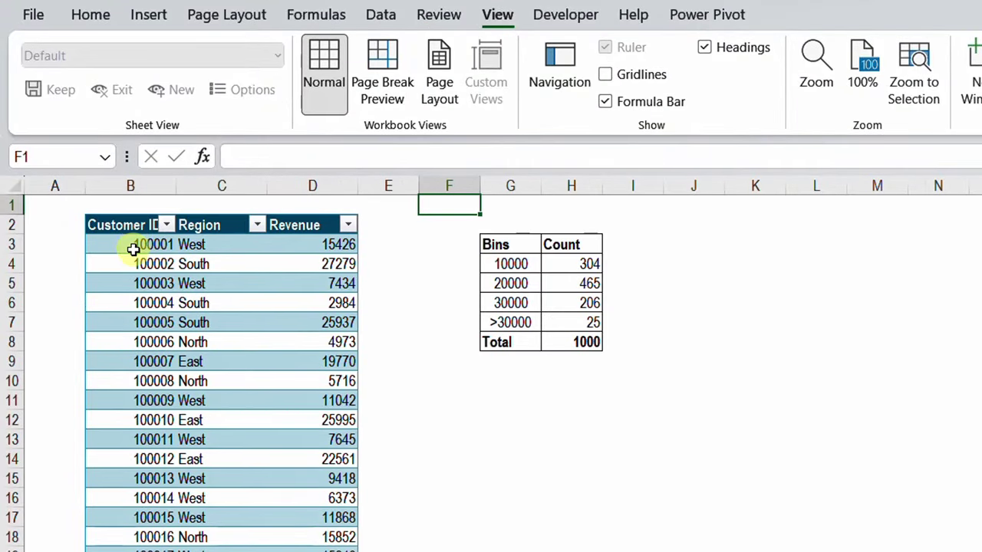
- Examine the extent of the customer data table through its Customer ID, Region and Revenue columns, from header to last row
left_click(131, 247)
key("ctrl+Down")
key("ctrl+Up")
key("Down")
key("Right")
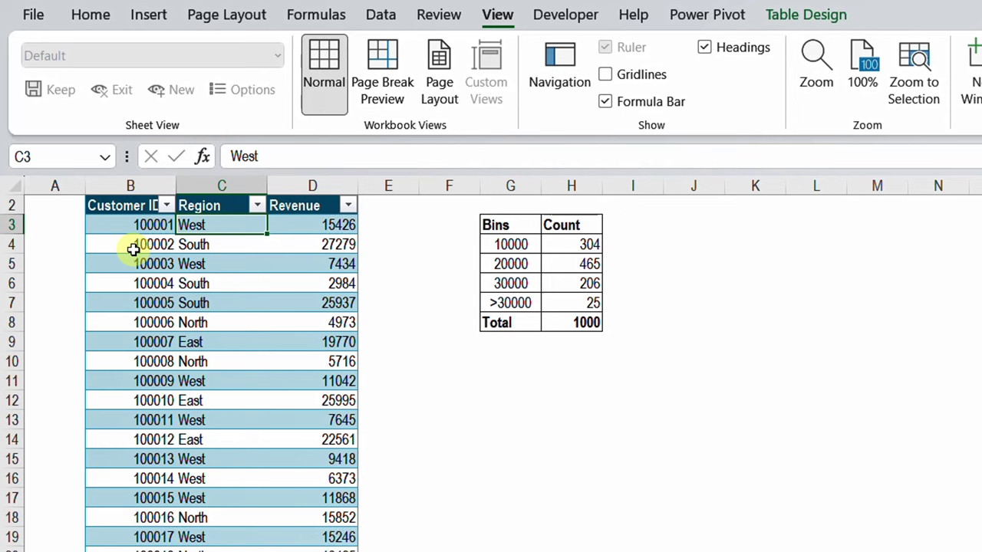
key("Right")
key("ctrl+Down")
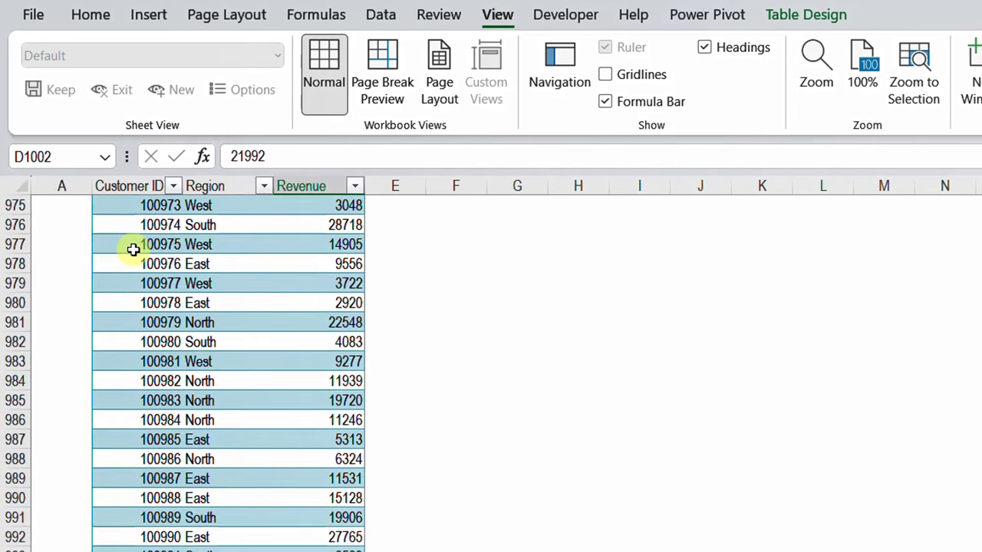
key("ctrl+Up")
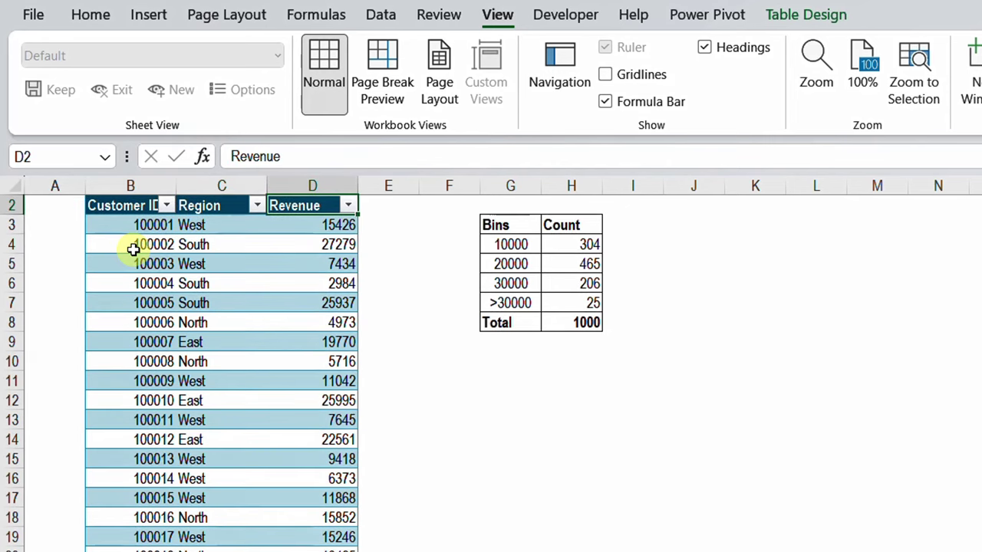
key("Up")
key("Down")
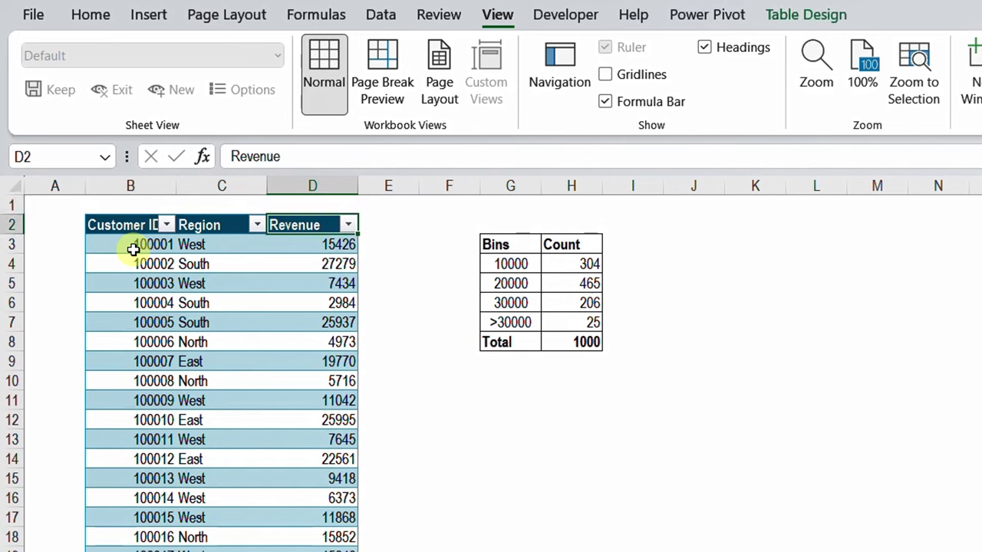
key("Down")
- Examine the revenue bin limits and their counts in the Bins and Count table beside the customer data
key("Right")
key("Right")
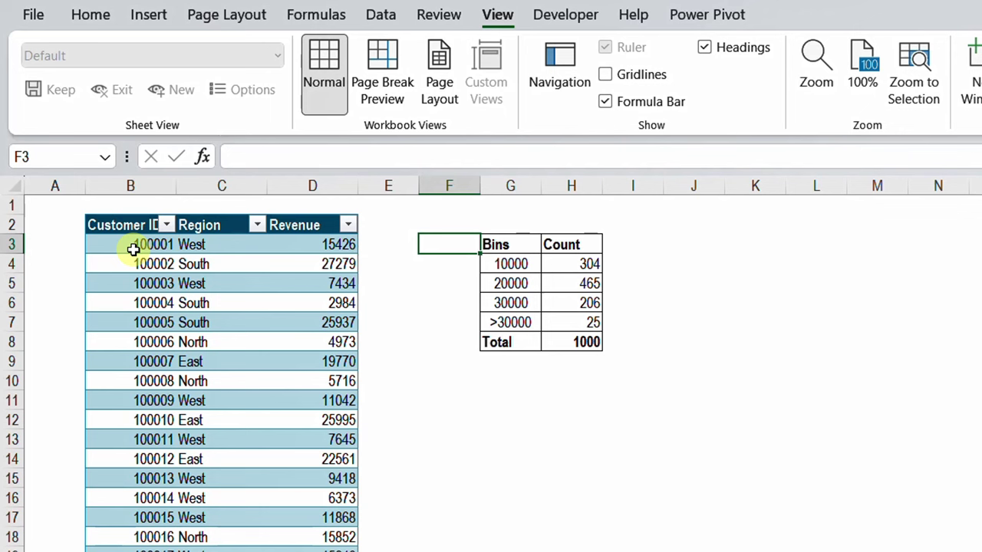
key("Down")
key("Right")
key("Down")
key("Down")
key("Down")
key("Up")
key("Up")
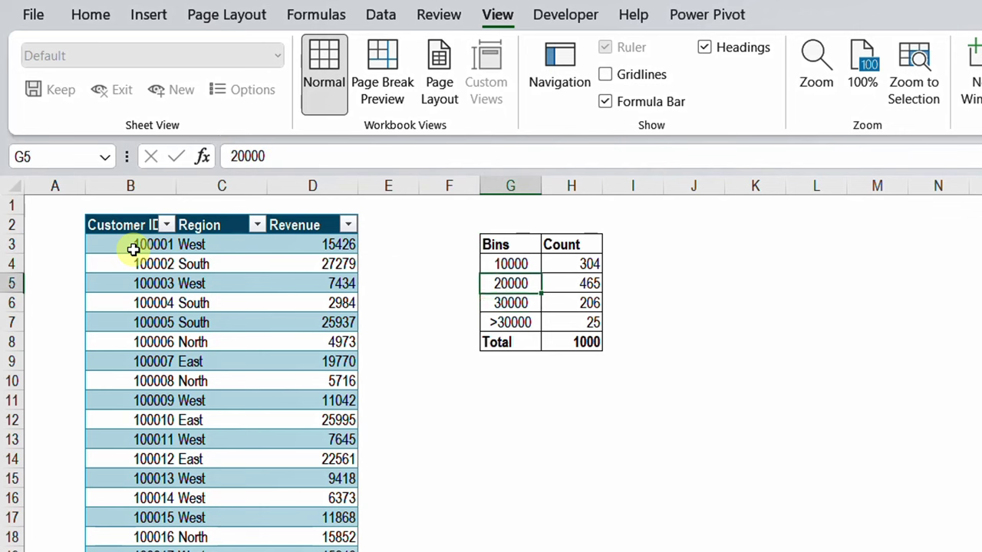
key("Up")
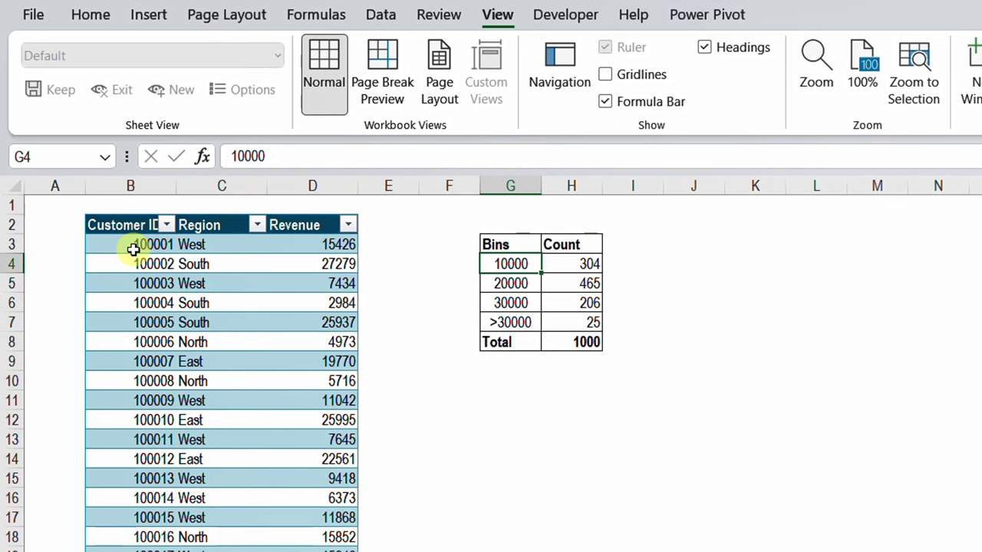
key("Down")
key("Down")
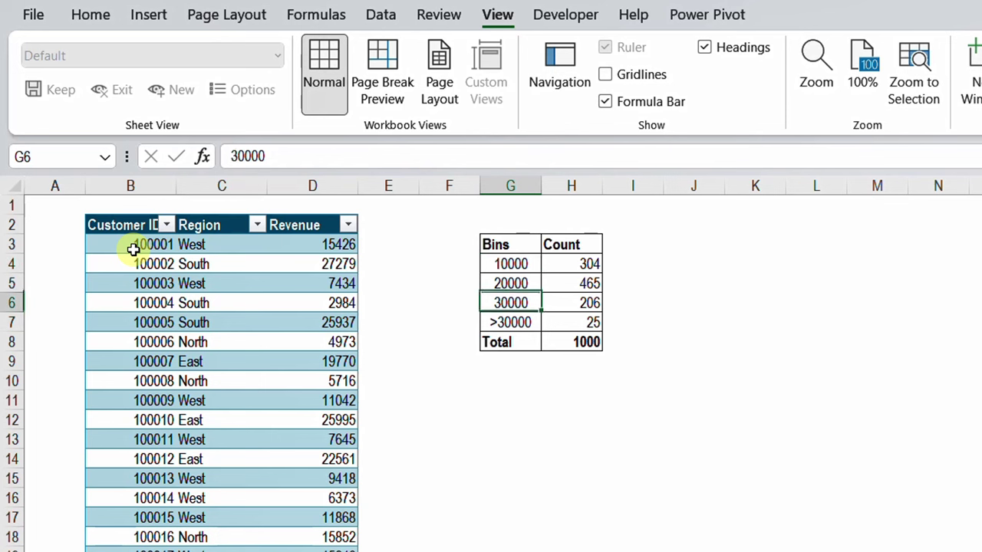
key("Right")
key("Down")
key("Down")
key("Up")
key("Up")
key("Up")
key("Up")
key("Left")
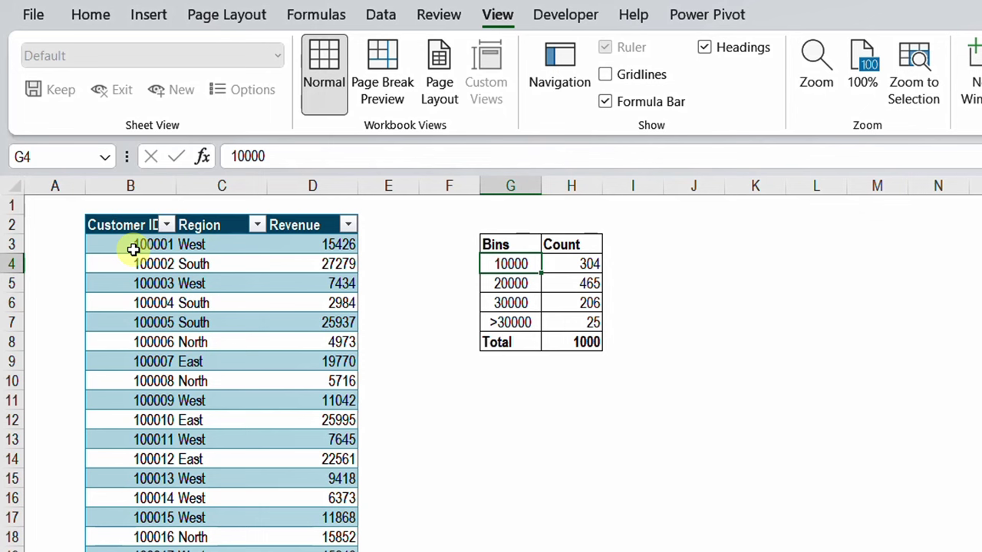
- Check each bin against its FREQUENCY count, including the bin above 30000, and inspect the formula for the total
key("Left")
key("Right")
key("Right")
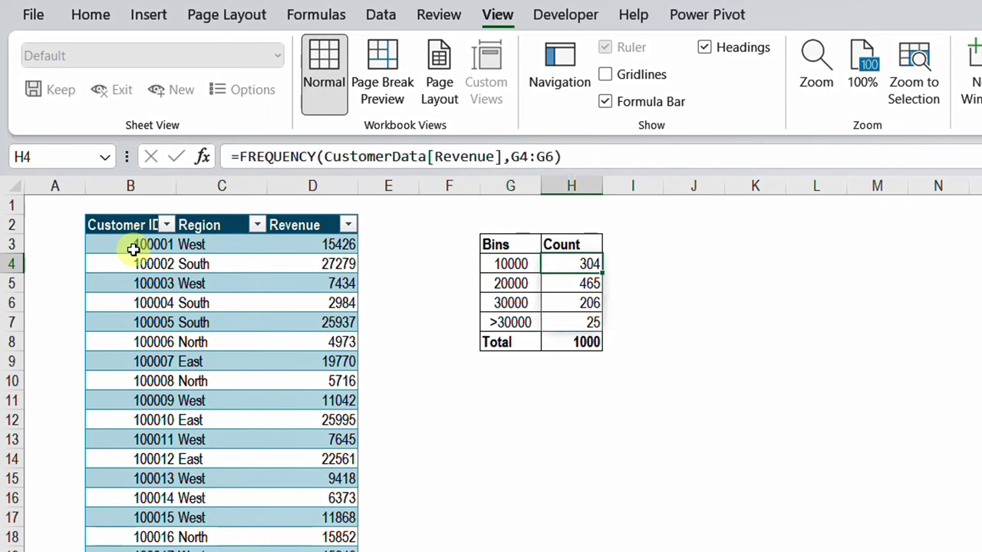
key("Down")
key("Left")
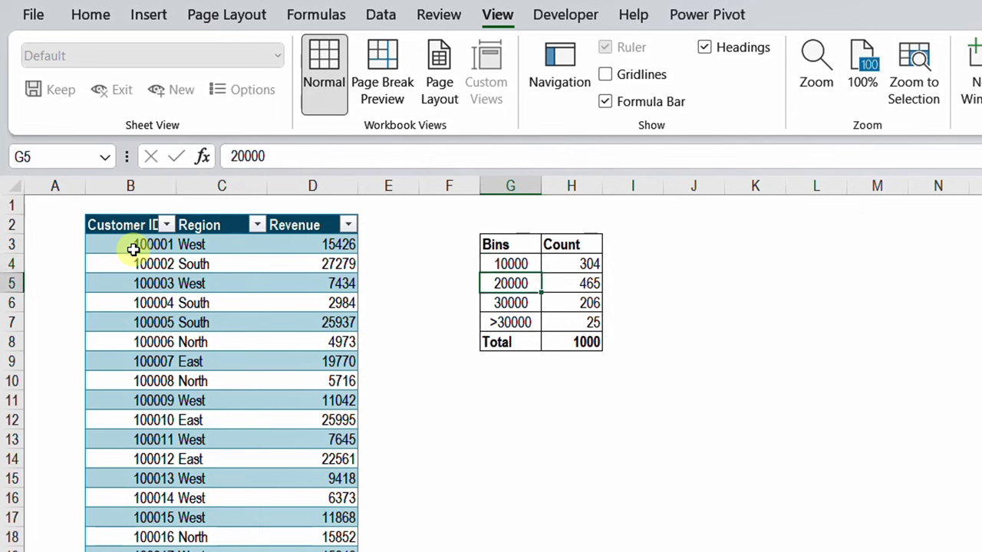
key("Right")
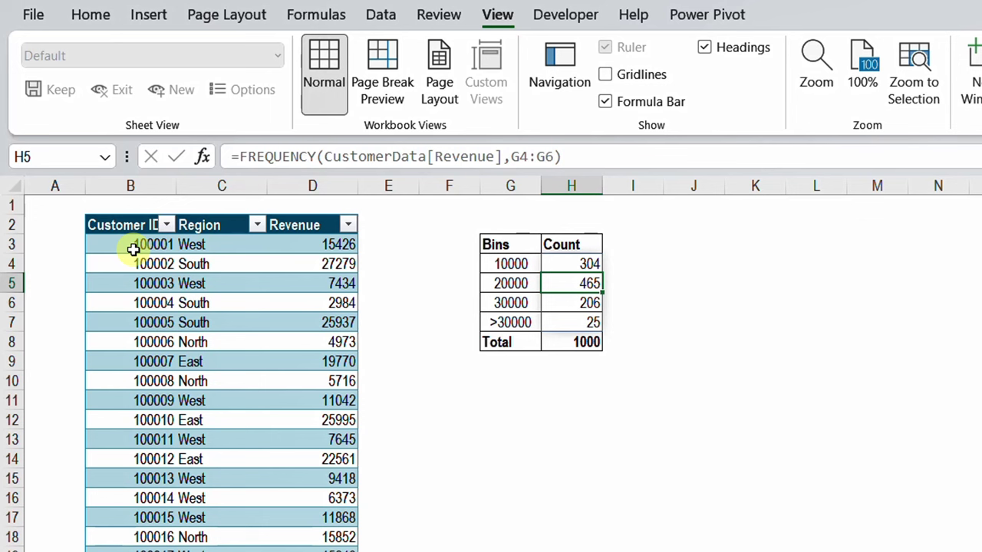
key("Down")
key("Left")
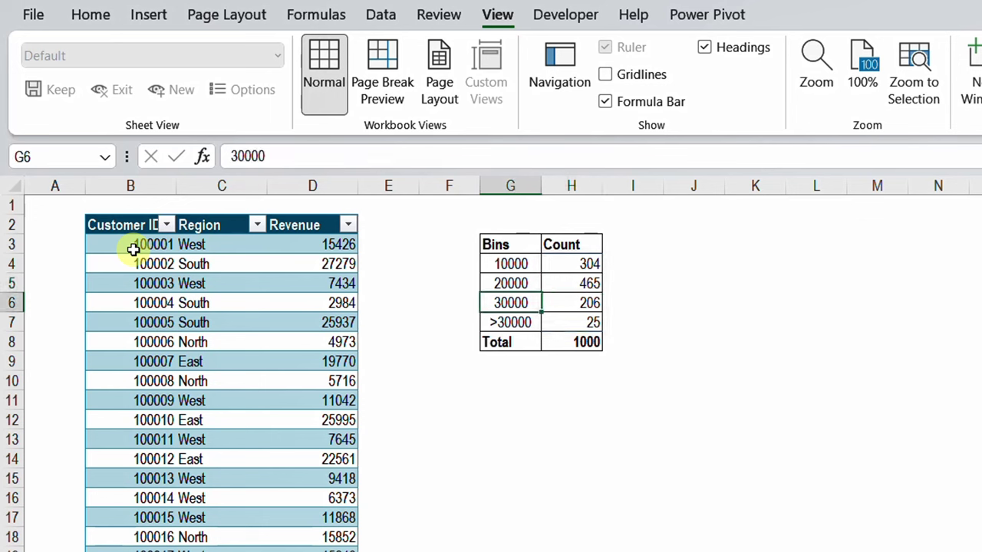
key("Down")
key("Right")
key("Left")
key("Right")
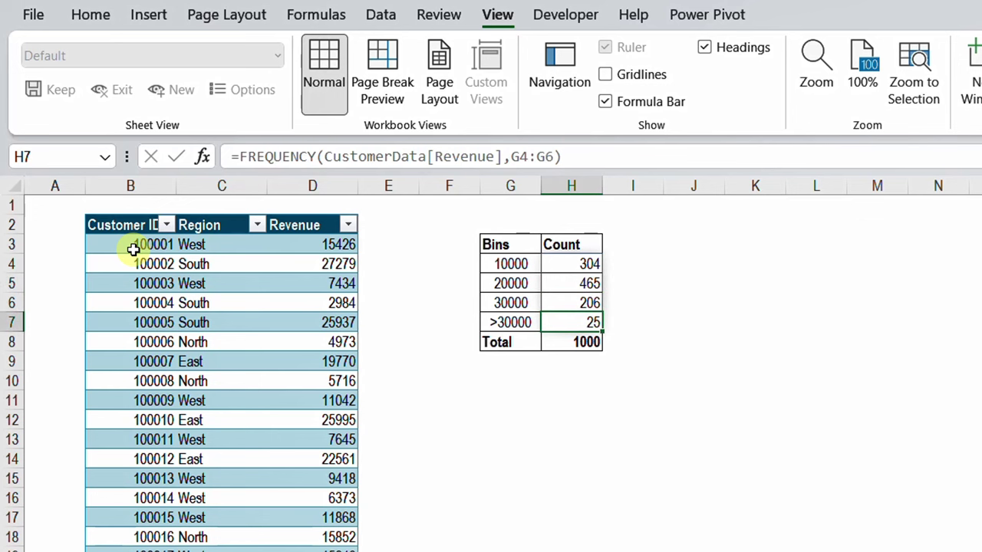
key("Down")
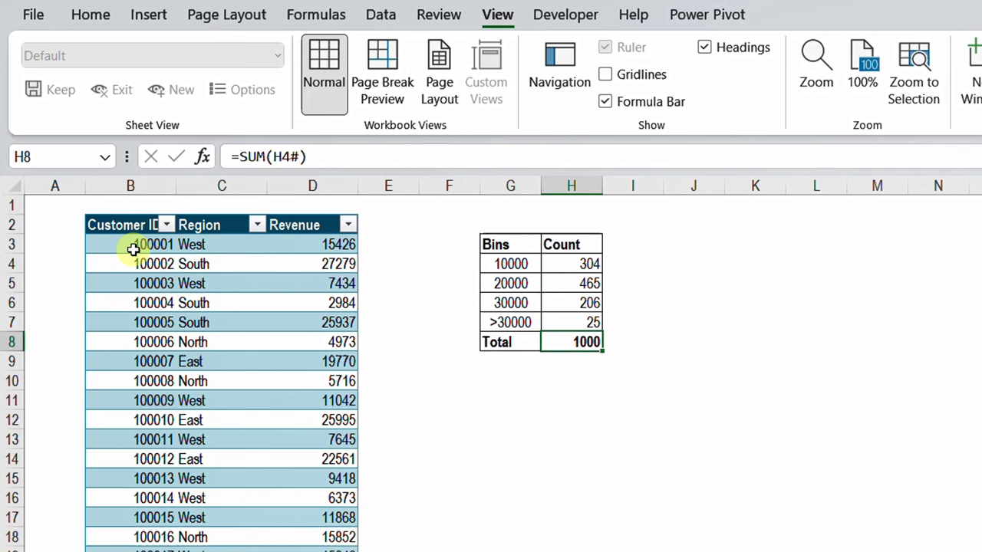
key("Up")
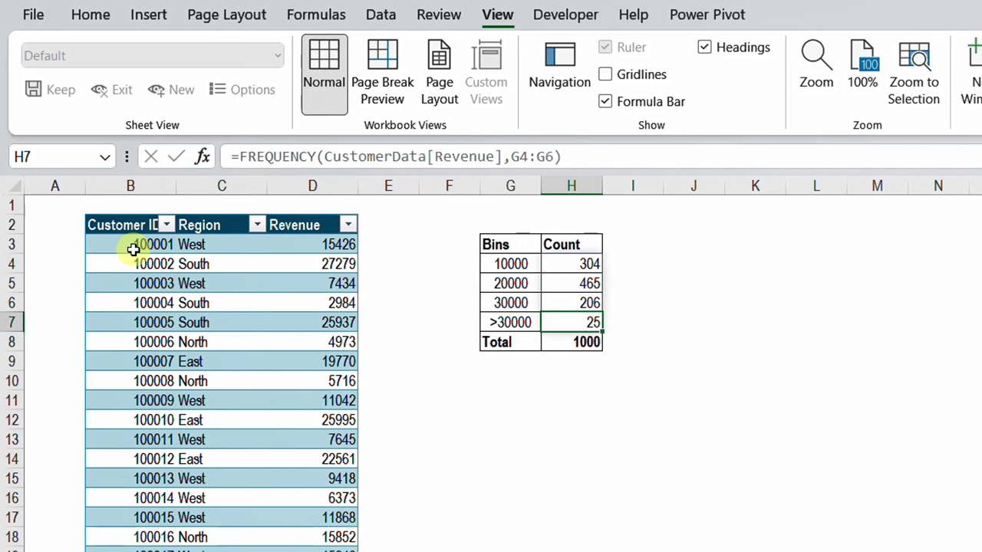
- Clear the entire Bins and Count table beside the customer data
key("Left")
key("Up")
key("Up")
key("Up")
key("Down")
key("Down")
key("Down")
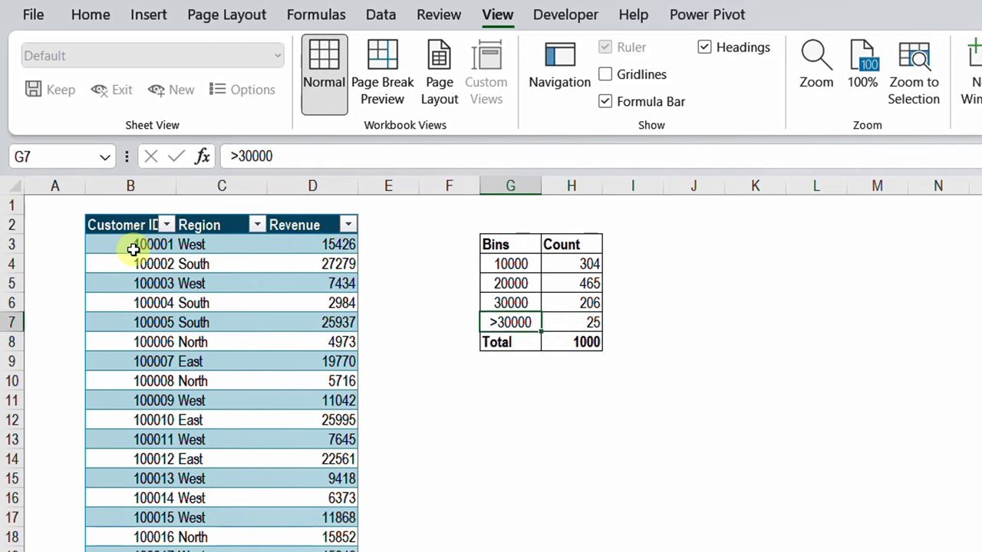
key("ctrl+a")
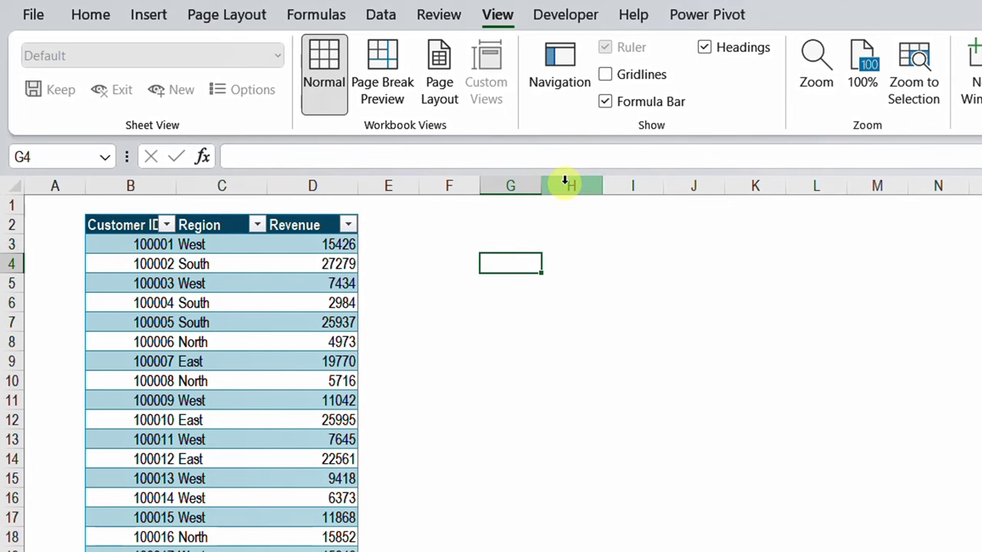
- Insert a PivotTable based on the CustomerData table, placed on the existing worksheet at Sheet1 cell G2
left_click(224, 315)
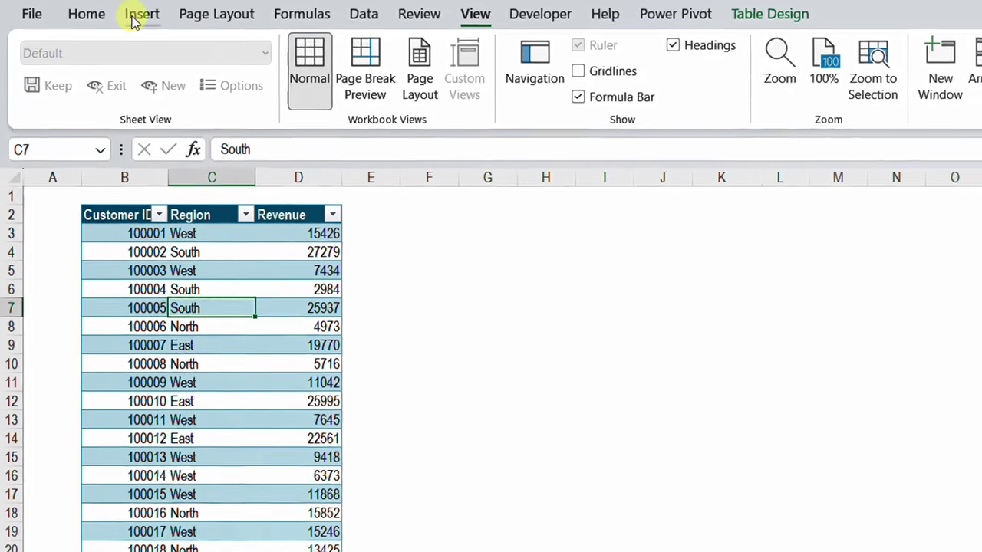
left_click(139, 20)
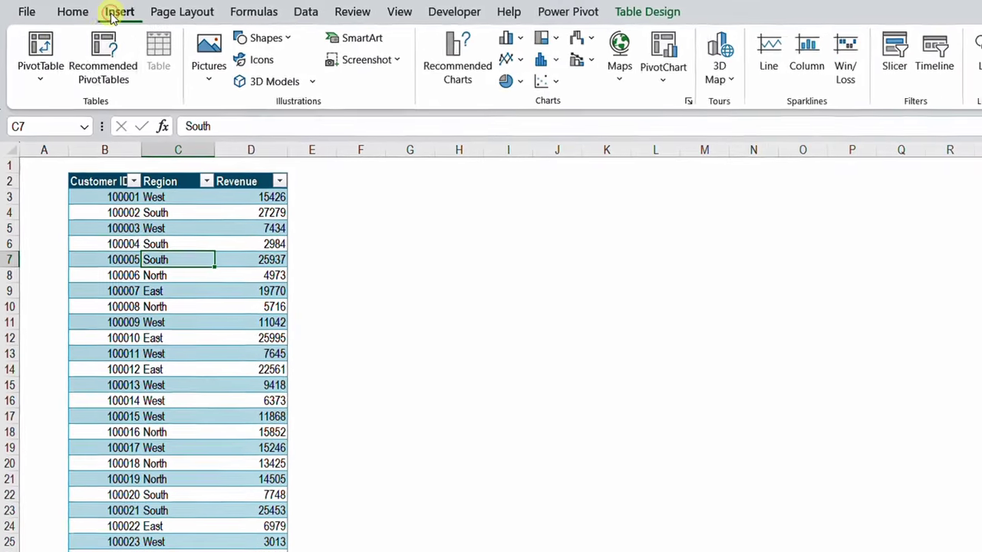
left_click(44, 77)
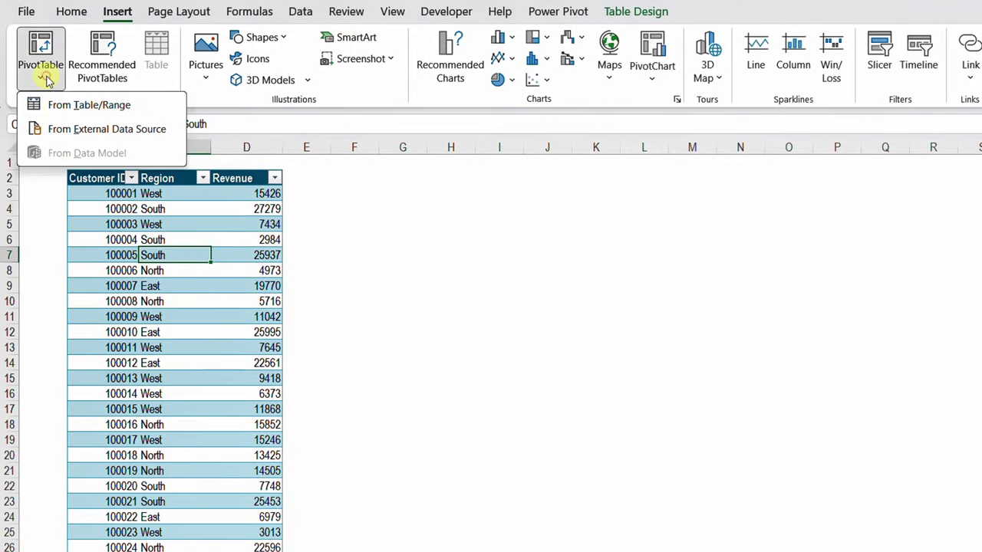
left_click(48, 105)
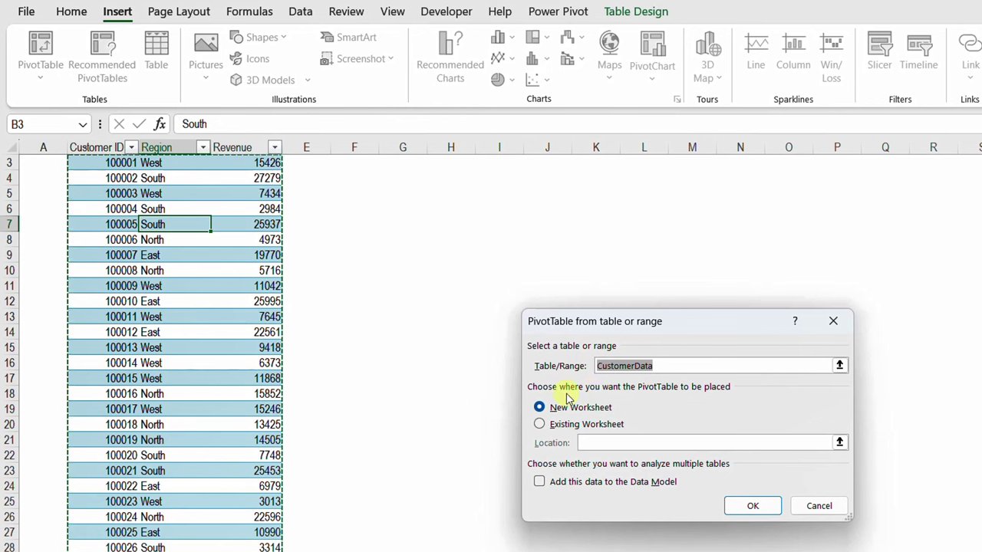
left_click(540, 425)
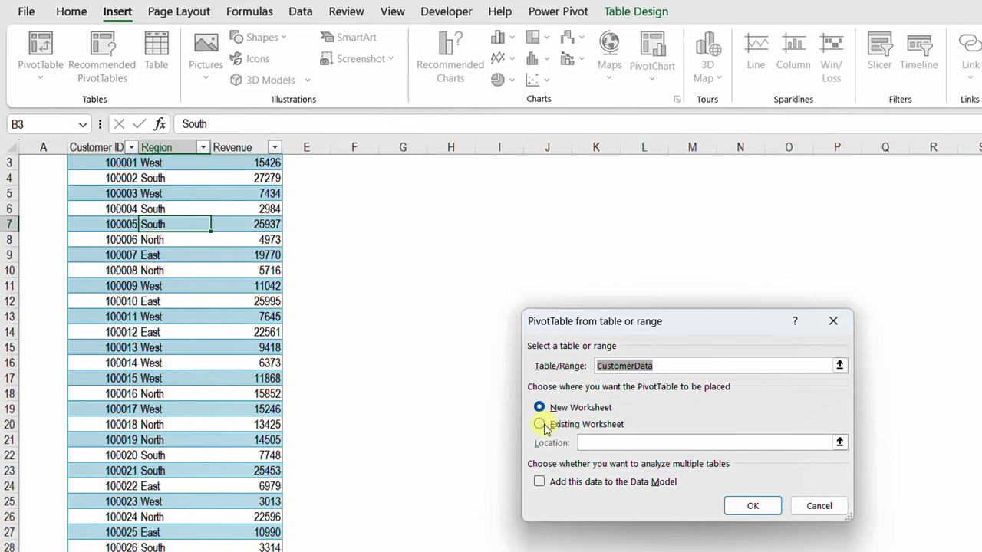
scroll(418, 295, "up", 1)
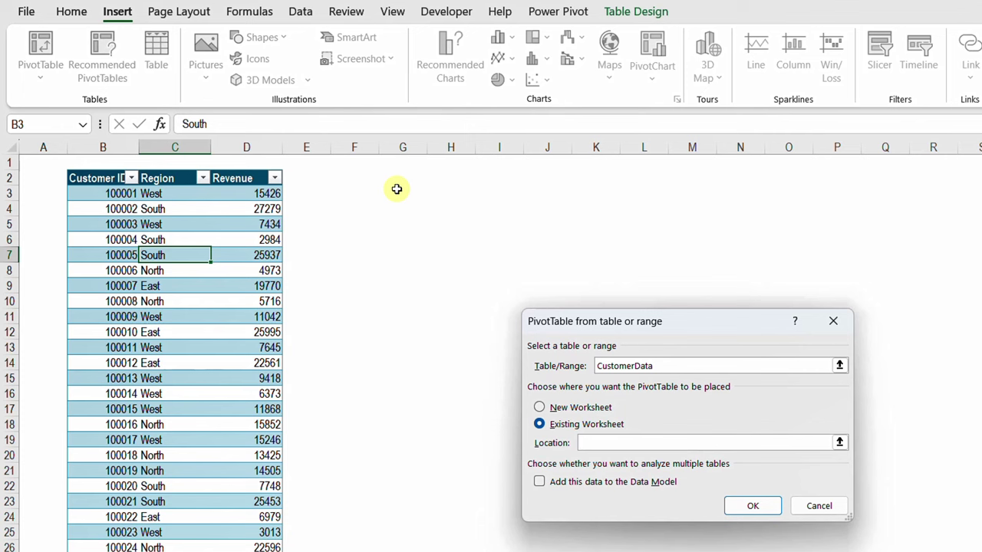
left_click(396, 181)
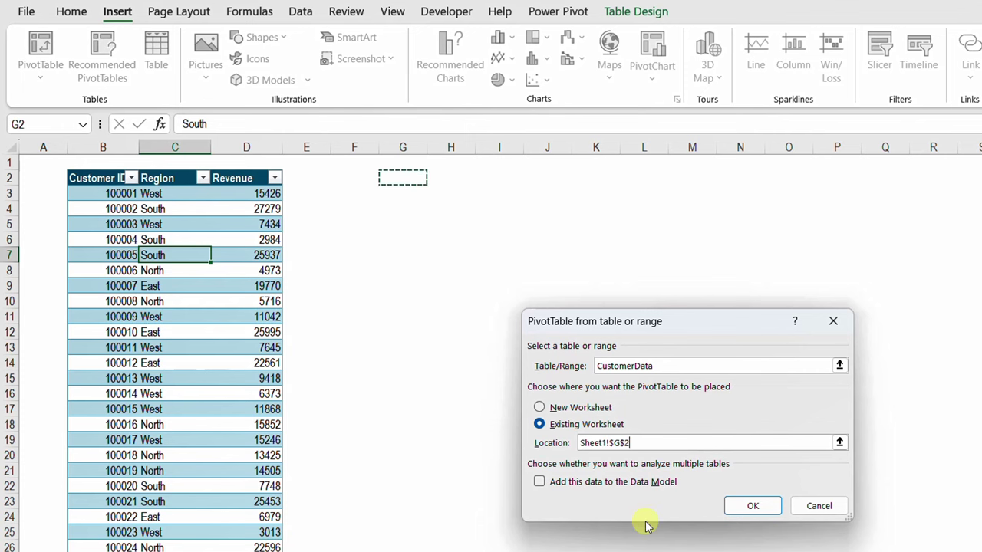
left_click(752, 507)
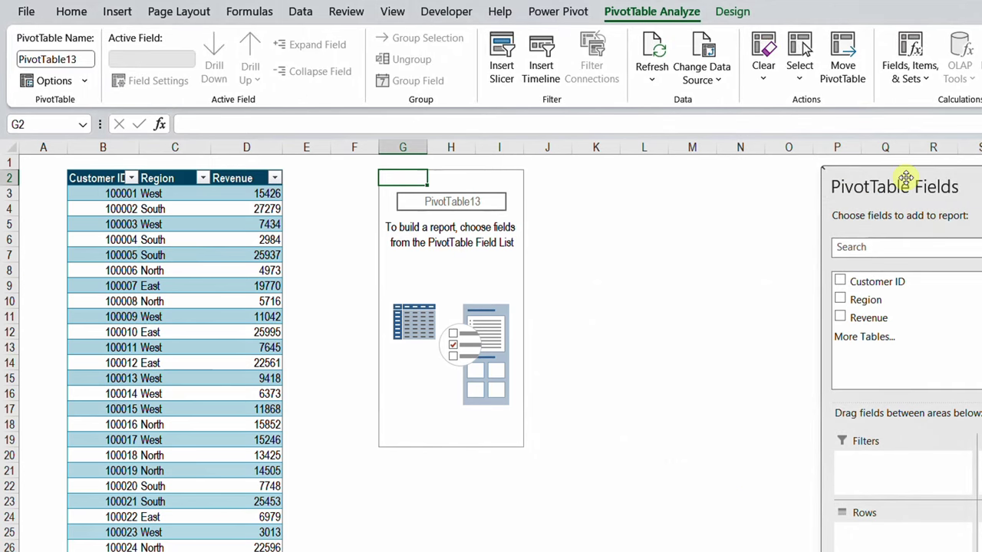
- Move the PivotTable field list closer to the empty report and rename the PivotTable to "Freq. Dist"
left_click_drag(905, 182, 804, 168)
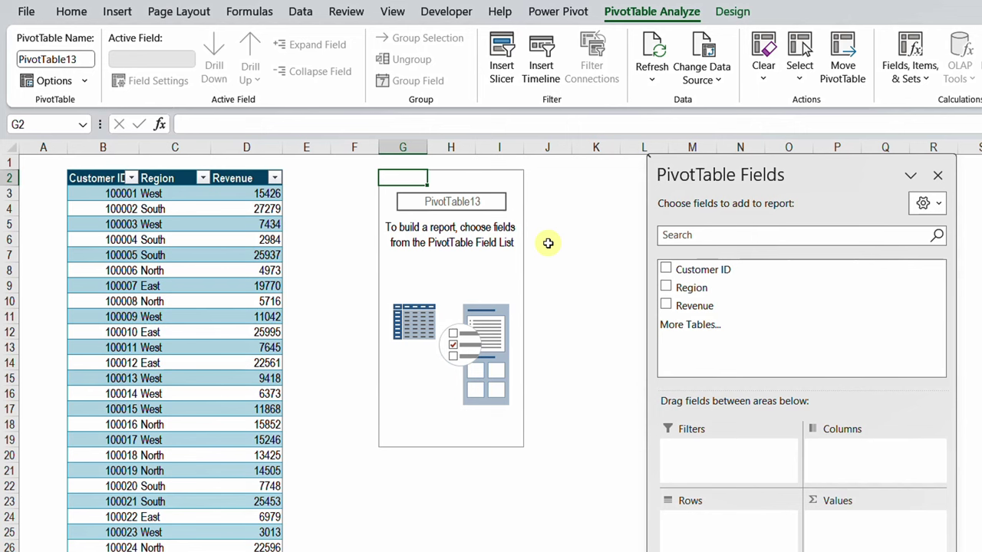
left_click(452, 189)
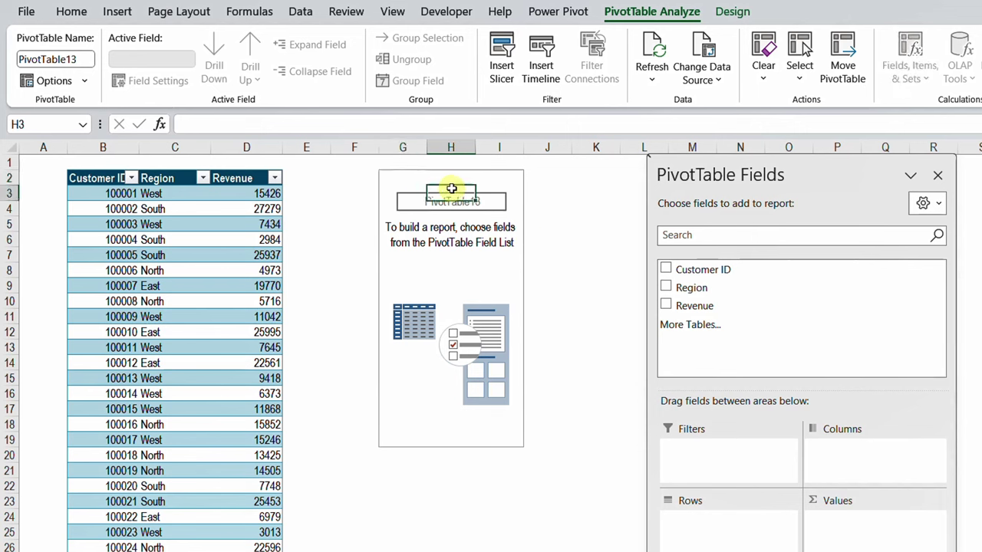
left_click(422, 176)
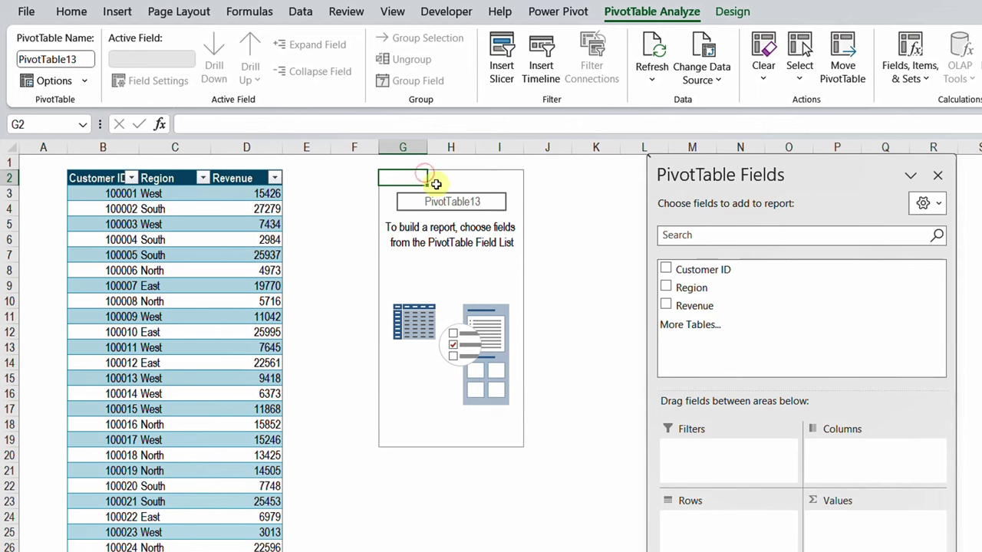
left_click(69, 59)
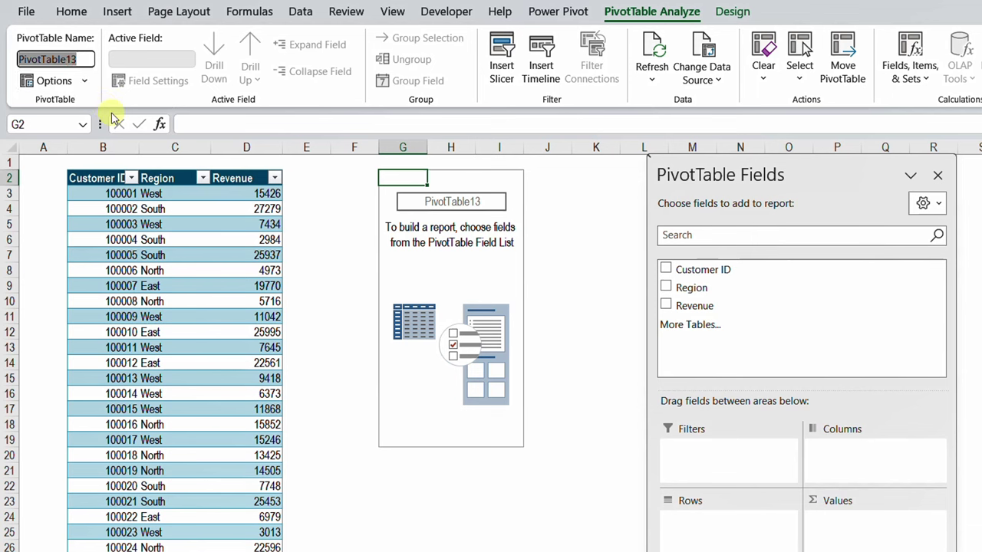
type("Freq. Dist")
key("Return")
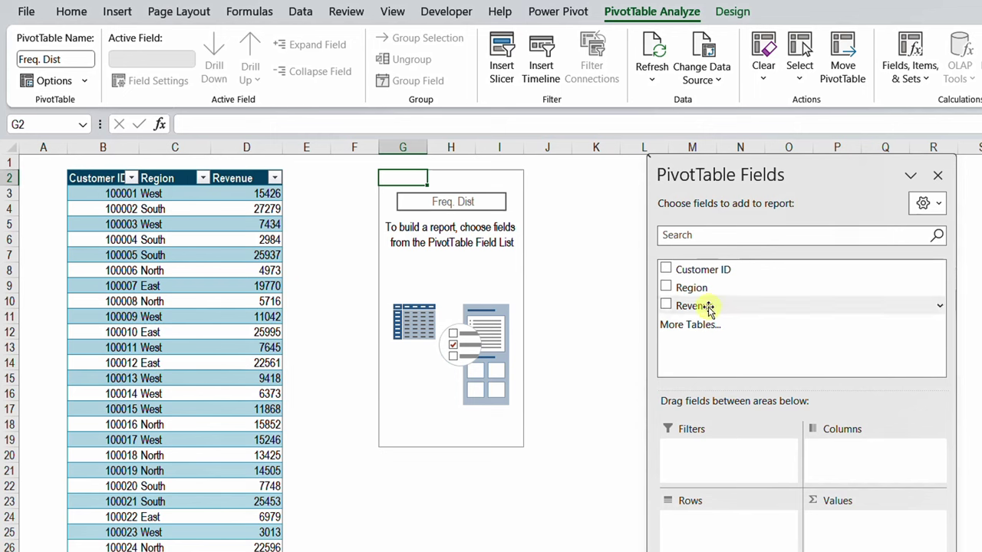
- Add the Revenue field to the Values area of the Freq. Dist PivotTable
left_click_drag(709, 308, 882, 537)
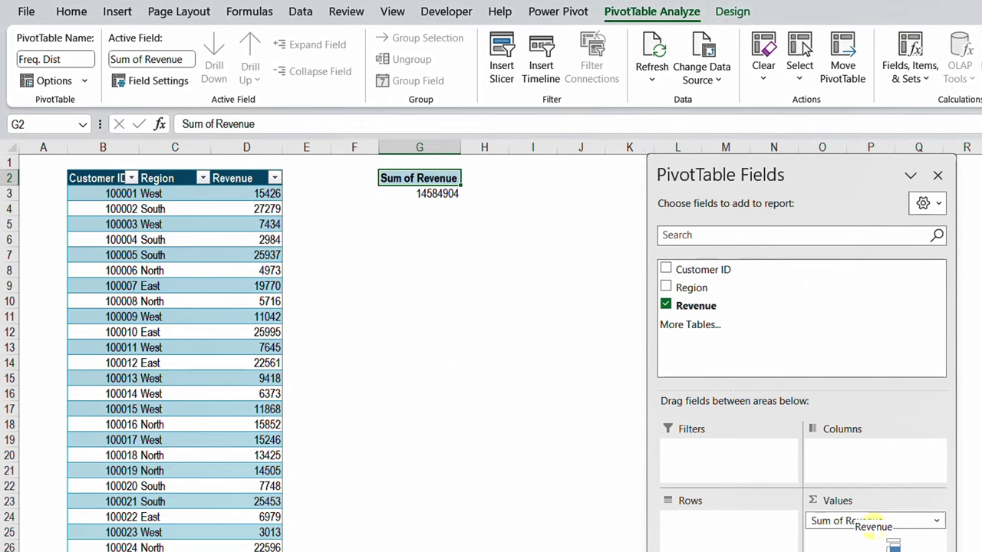
left_click(418, 194)
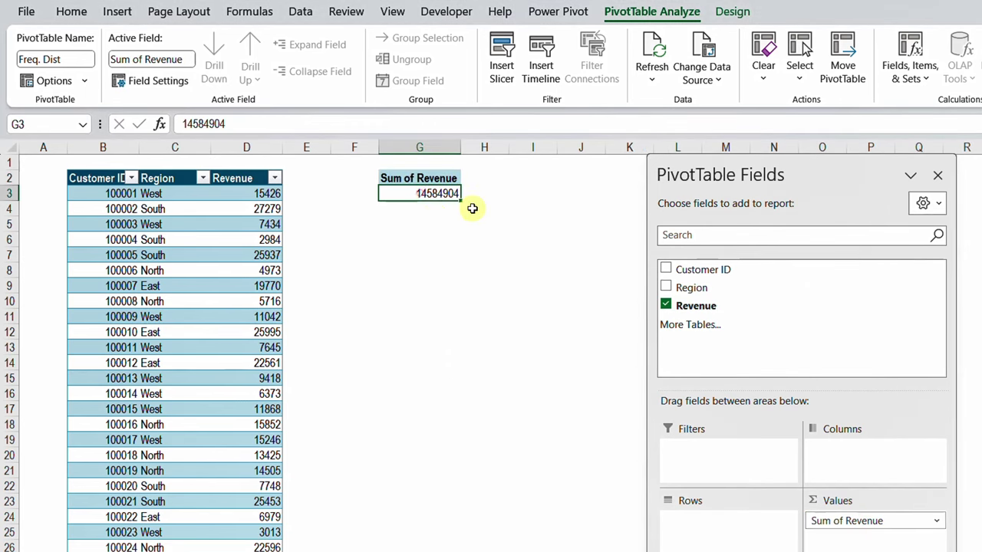
- Summarize the Revenue values in the PivotTable by Count and also add the Revenue field to the Rows area
left_click(936, 522)
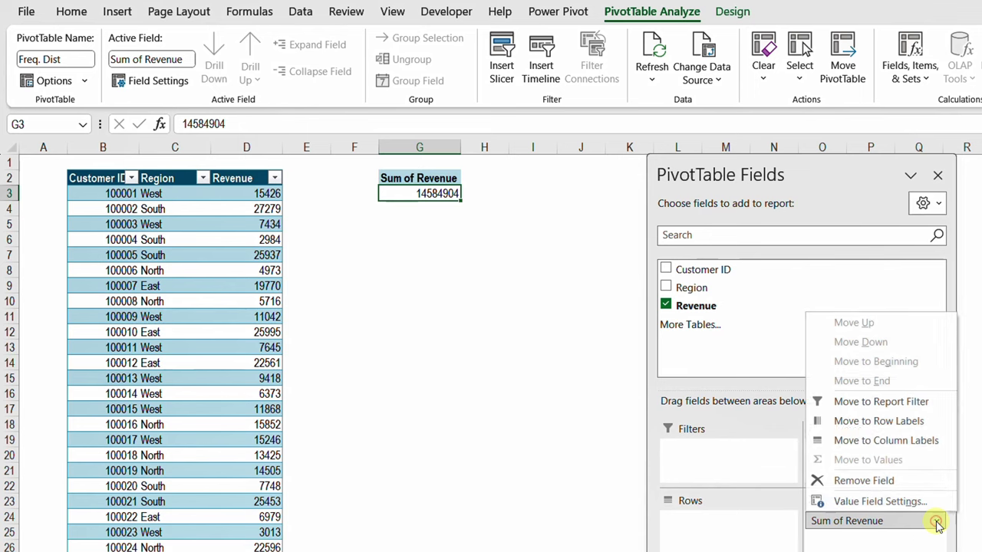
left_click(880, 502)
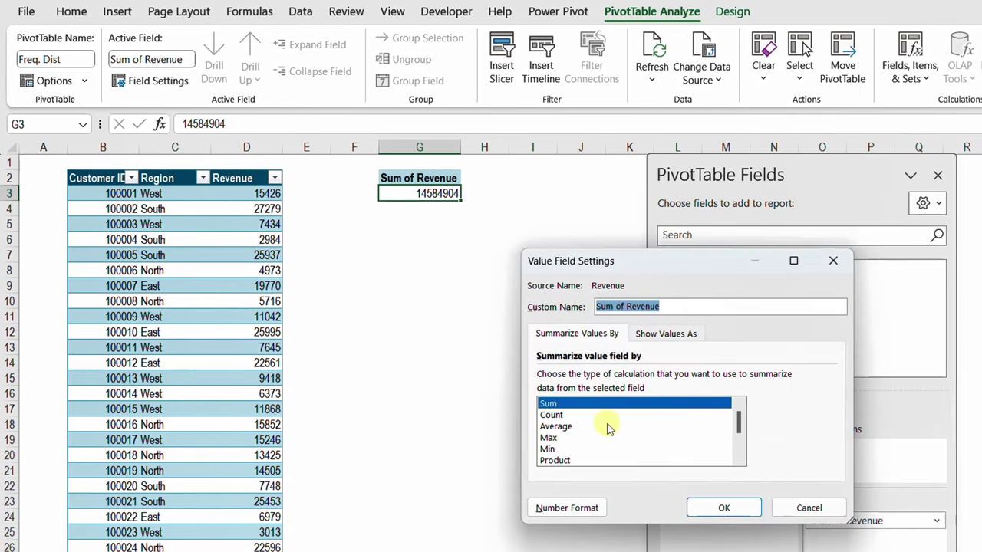
left_click(579, 414)
left_click(712, 506)
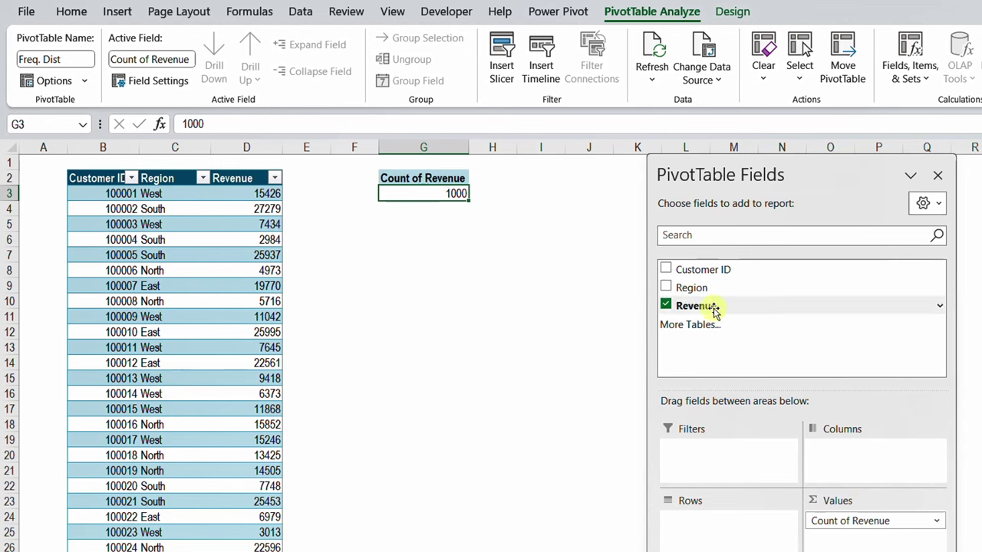
left_click_drag(712, 307, 752, 533)
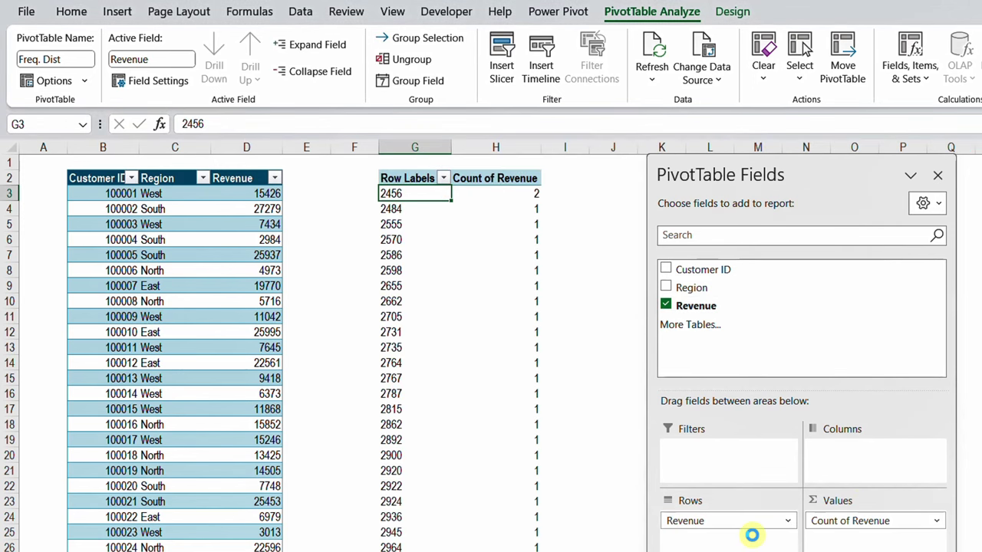
- Examine the individual revenue row labels and their counts from the first to the last entry of the PivotTable
left_click(415, 213)
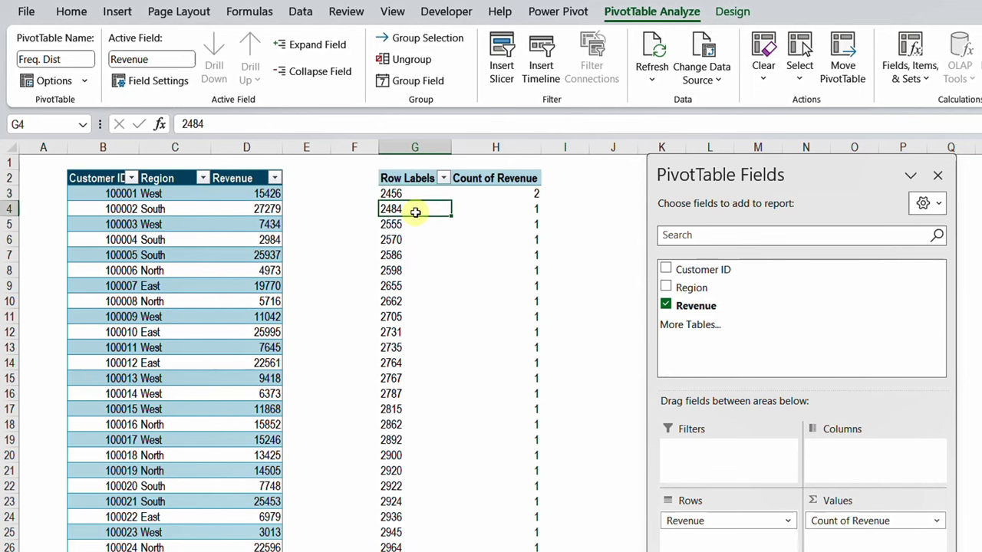
key("Up")
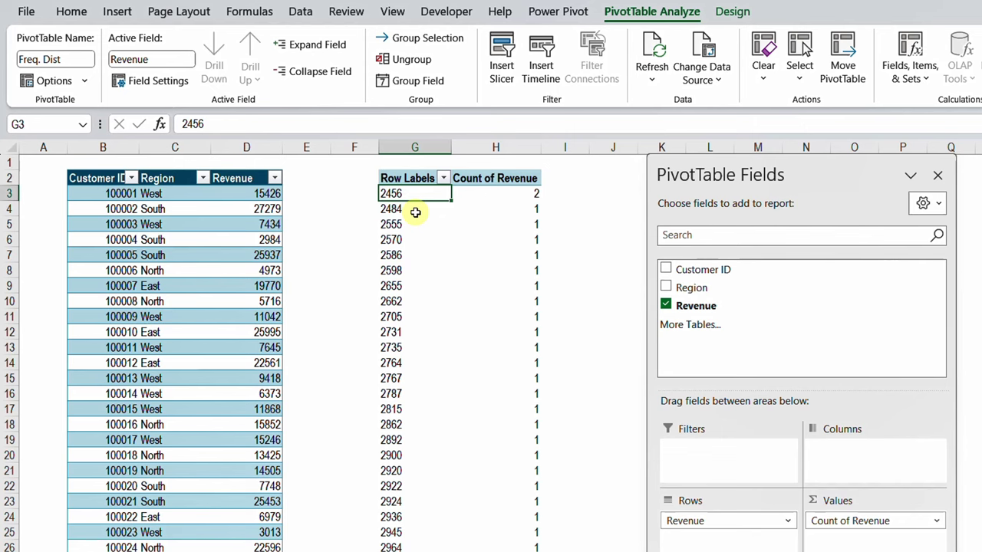
key("ctrl+Down")
key("Up")
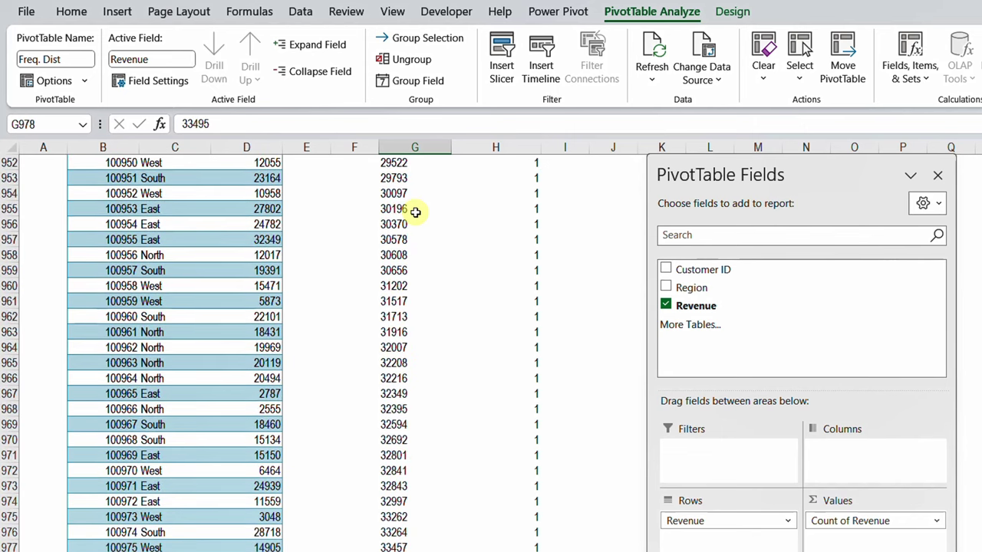
key("ctrl+Up")
key("Down")
key("Right")
key("Left")
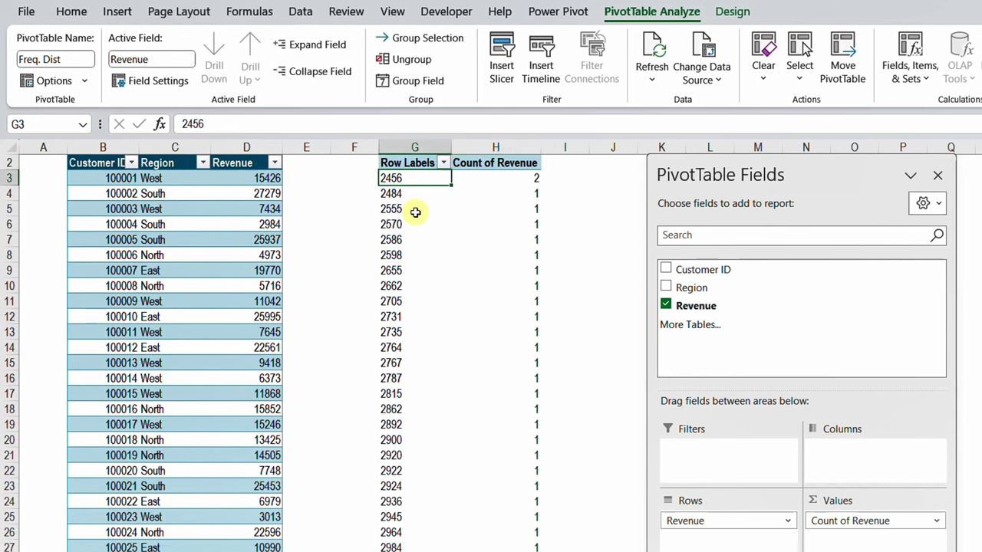
key("shift+Right")
key("shift+Left")
key("shift+Right")
key("shift+Left")
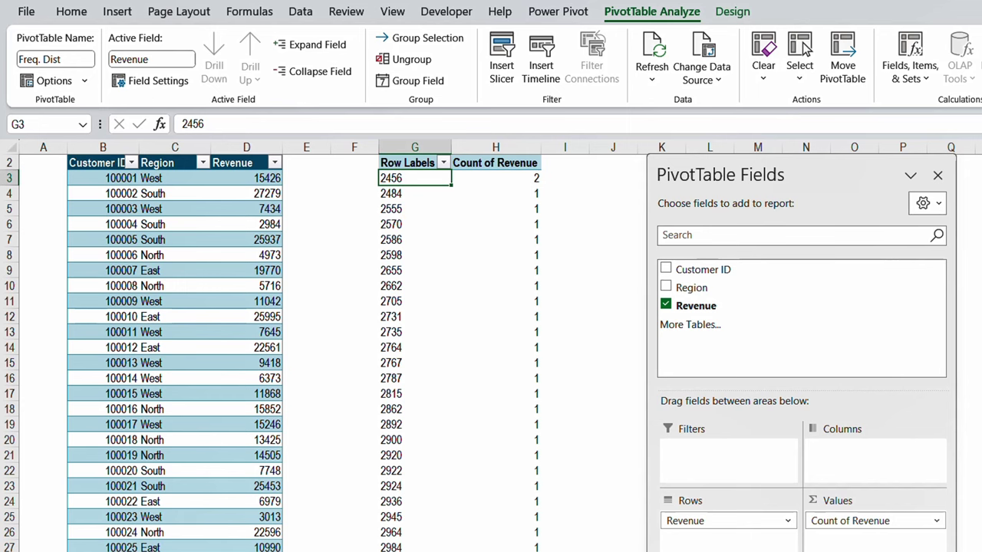
left_click(418, 551)
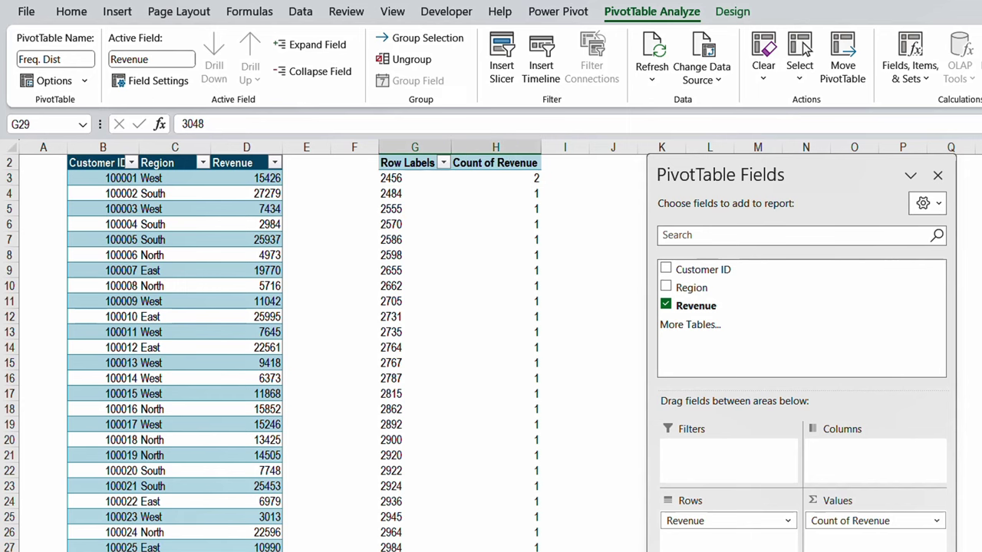
left_click(402, 179)
scroll(434, 278, "down", 1)
scroll(434, 278, "down", 4)
scroll(434, 278, "up", 5)
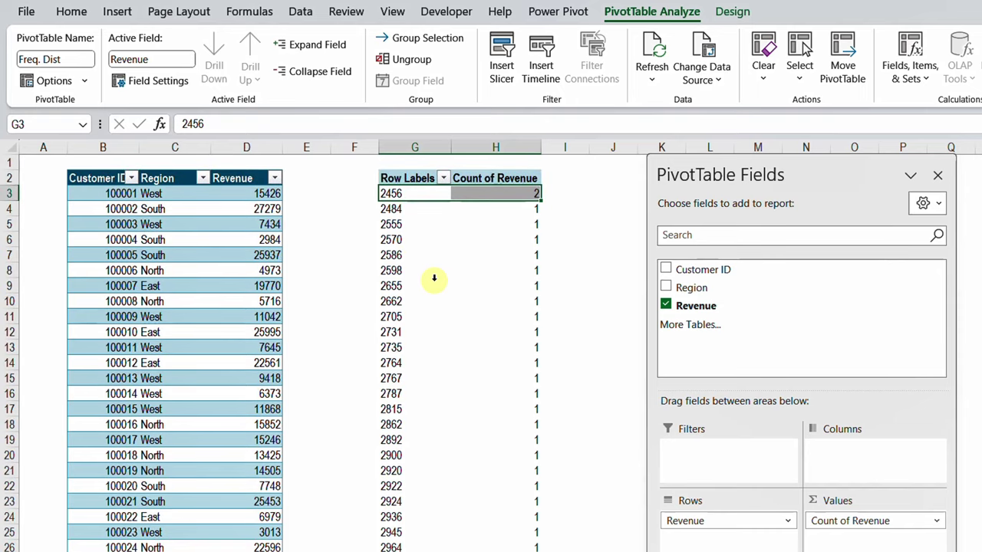
- Group the revenue row labels starting at 0 and ending at 40000, in intervals of 10000
left_click(423, 194)
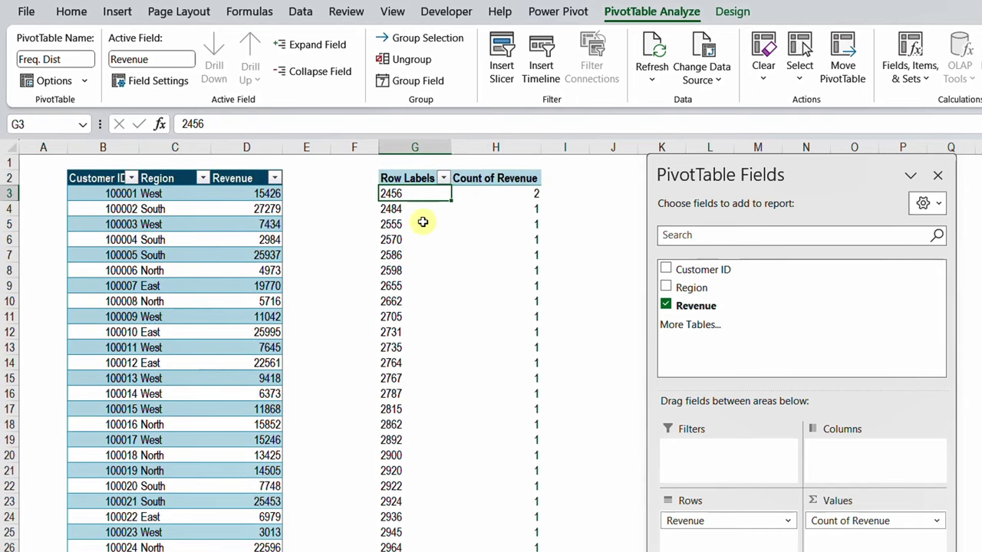
right_click(408, 194)
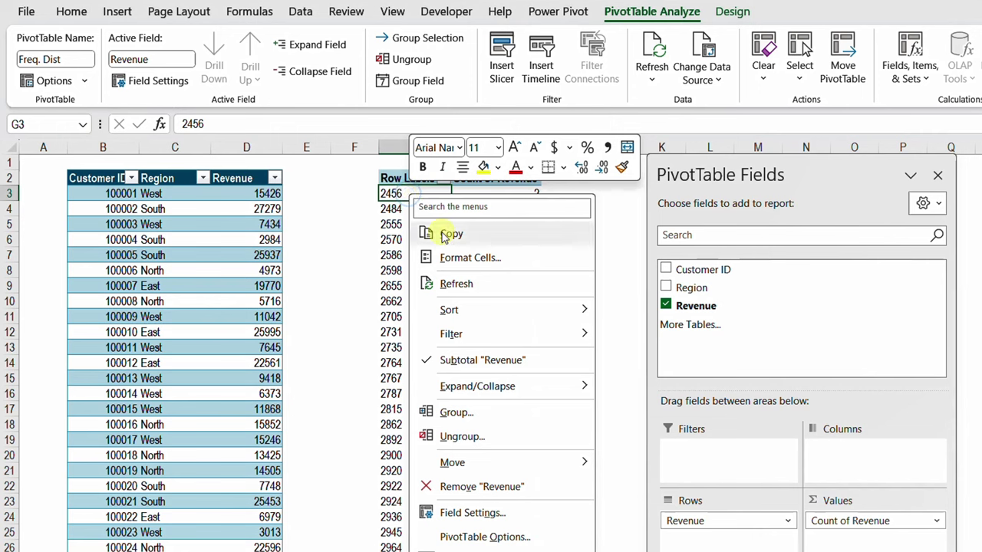
left_click(486, 415)
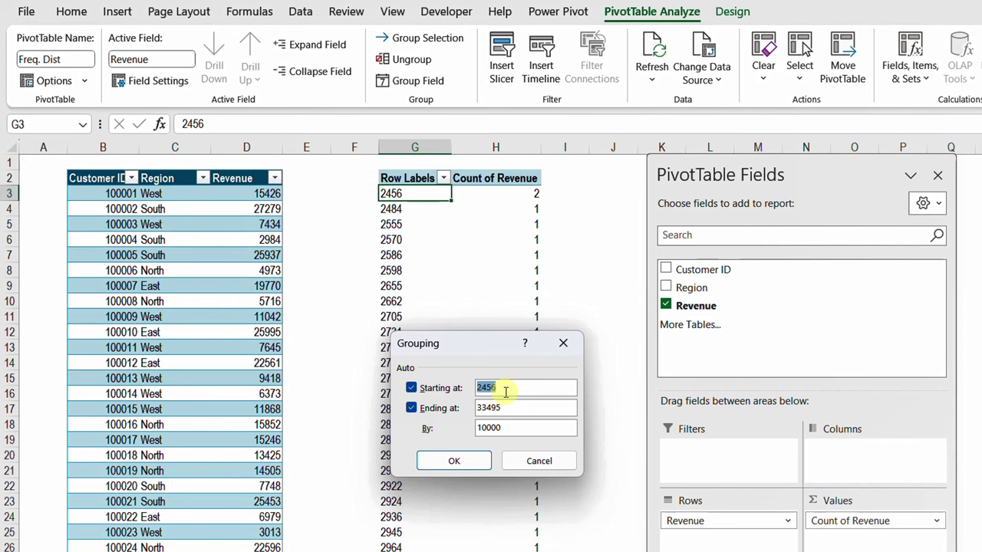
type("0")
left_click(518, 409)
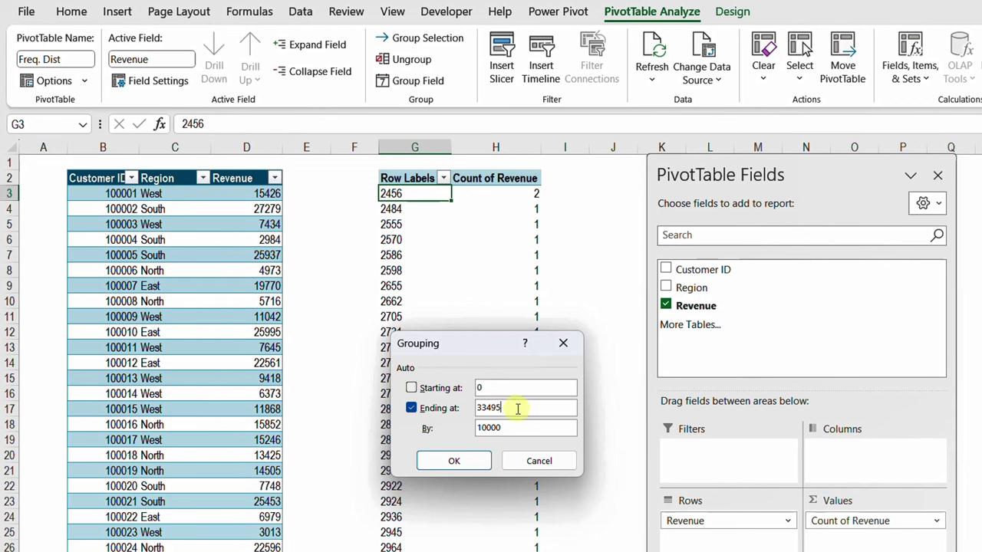
double_click(518, 409)
type("4000")
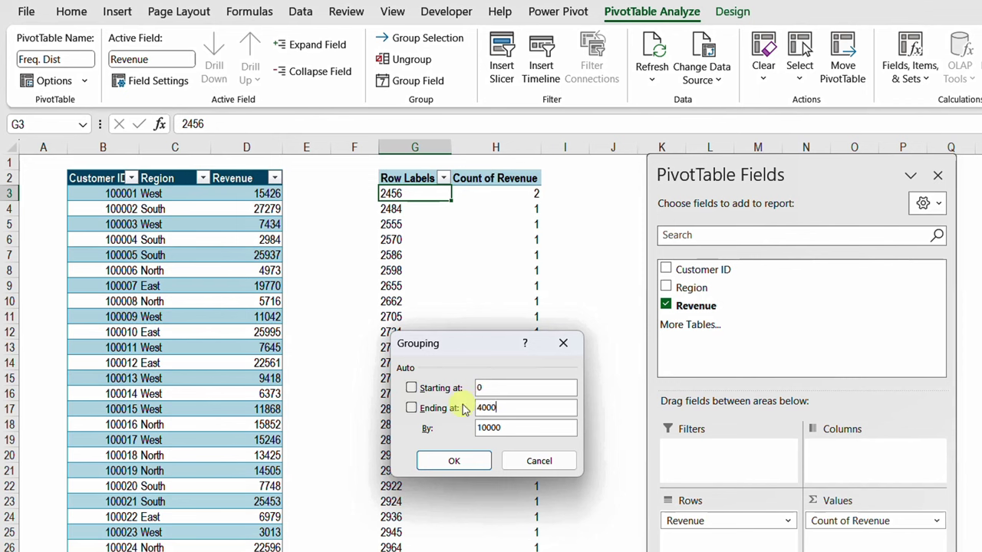
type("0")
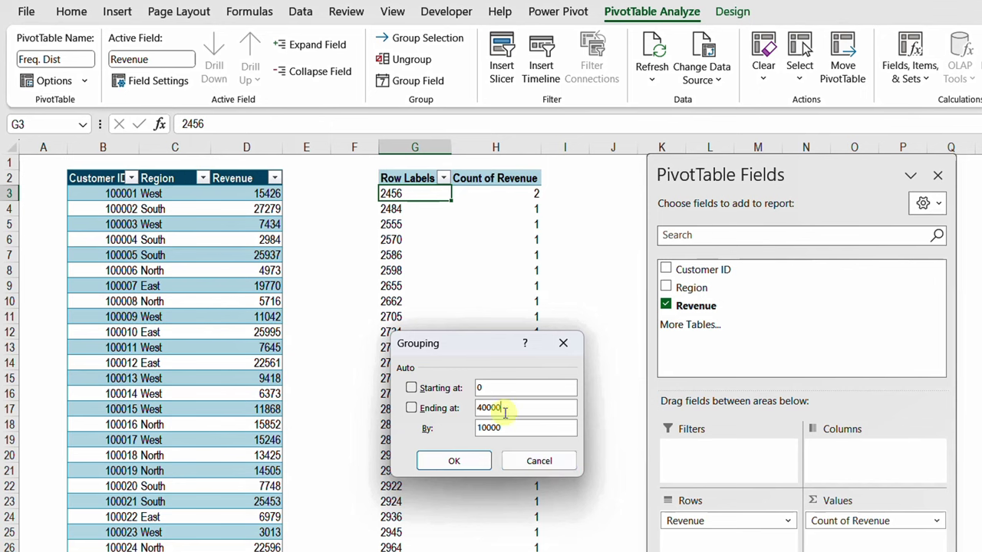
left_click(470, 464)
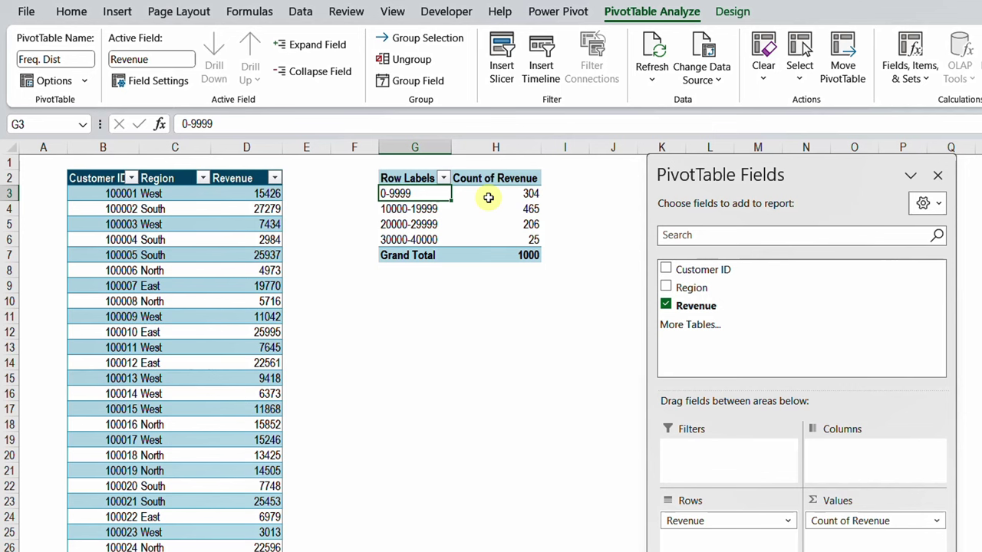
- Review the customer count of each revenue band and the grand total in the grouped PivotTable
key("Right")
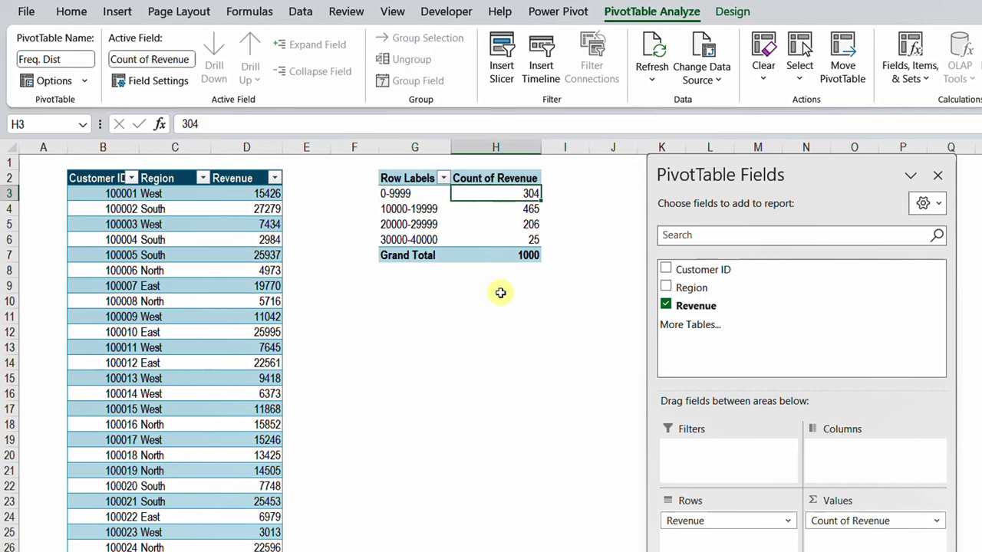
key("Down")
key("Left")
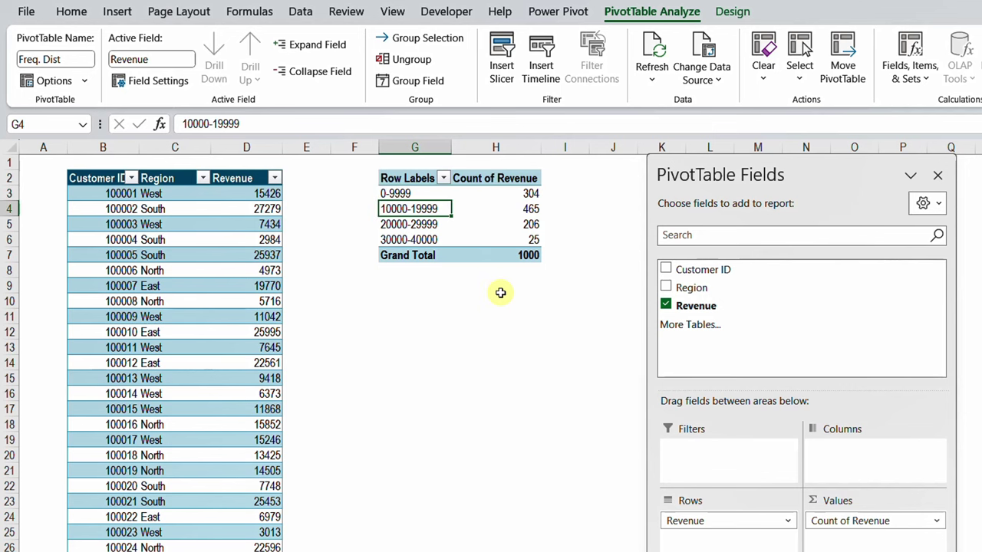
key("Right")
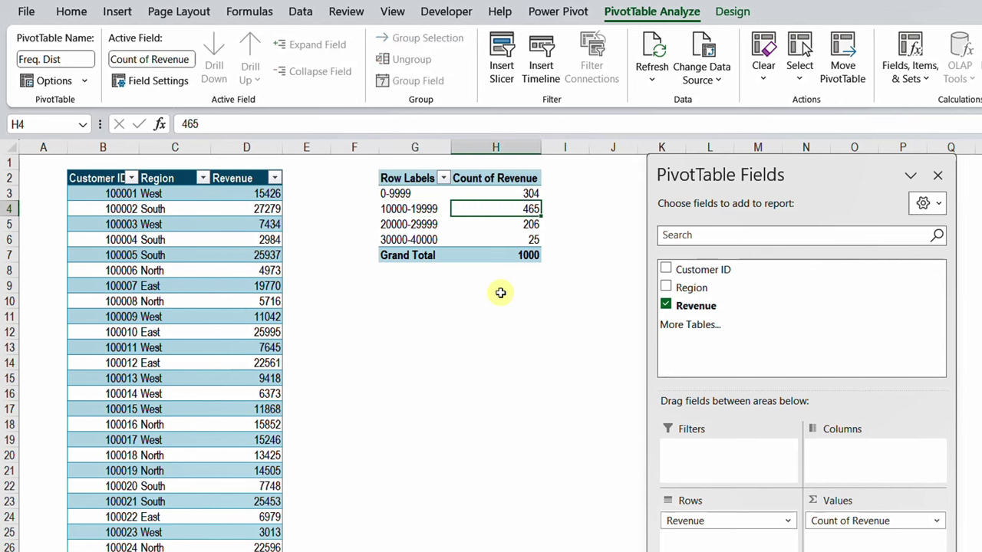
key("Down")
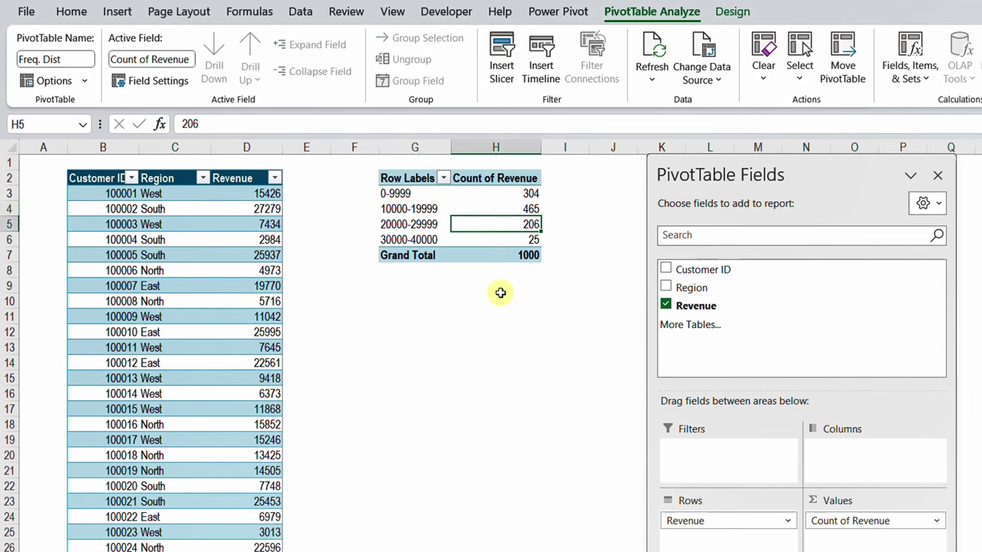
key("Down")
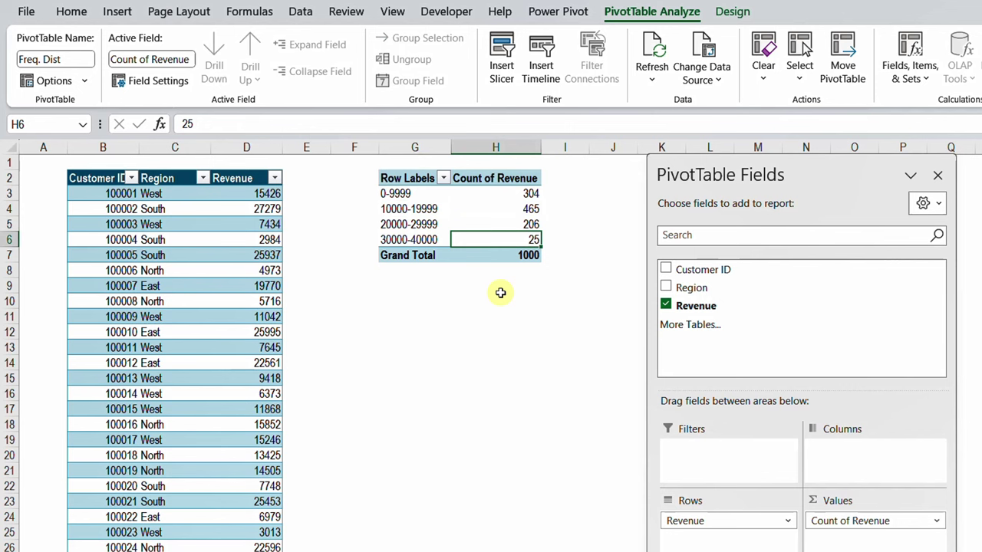
key("Down")
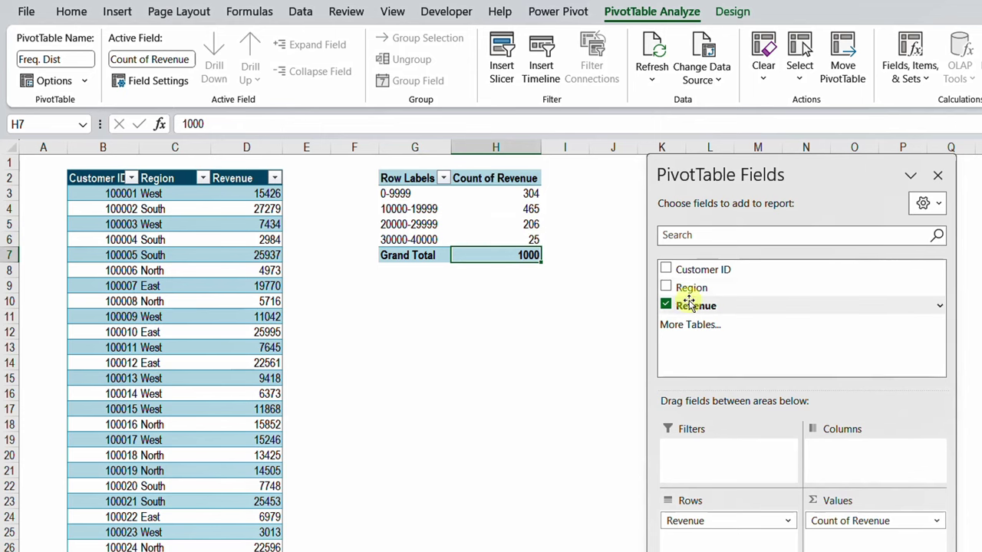
- Add the Region field to the Columns area and move the field list clear of the widened PivotTable
left_click_drag(690, 287, 883, 467)
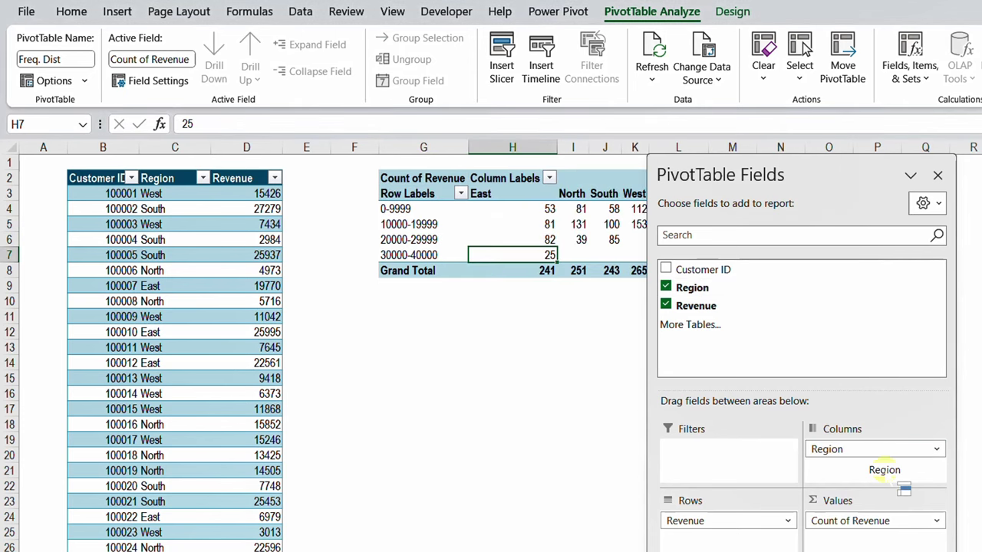
left_click_drag(751, 171, 921, 173)
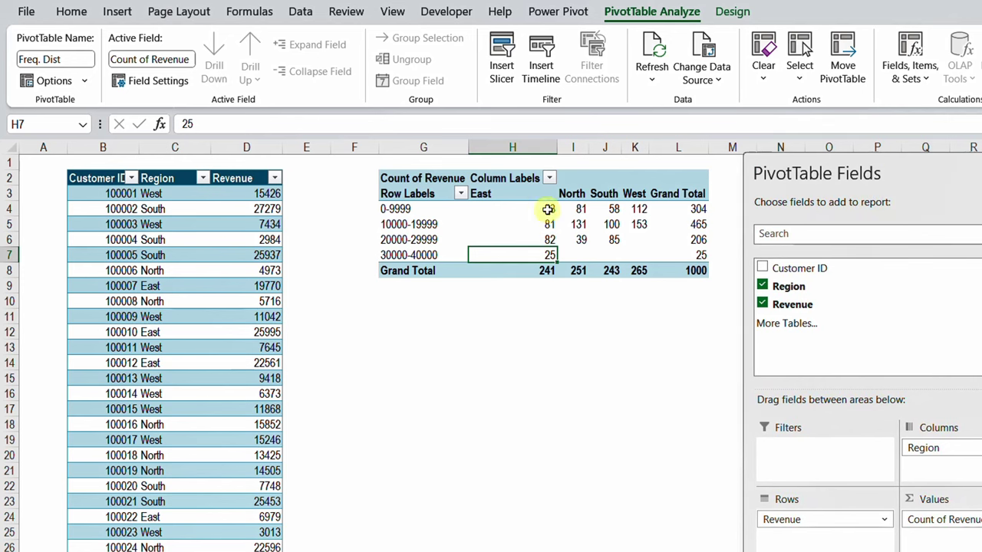
- Compare the revenue band counts of the East region with those of the West region in the PivotTable
left_click_drag(547, 209, 545, 256)
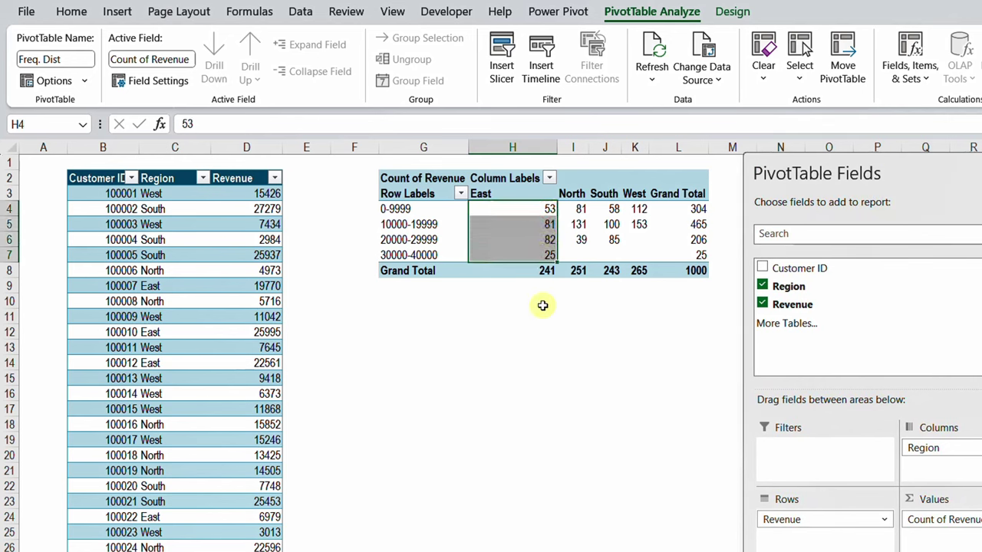
left_click(530, 257)
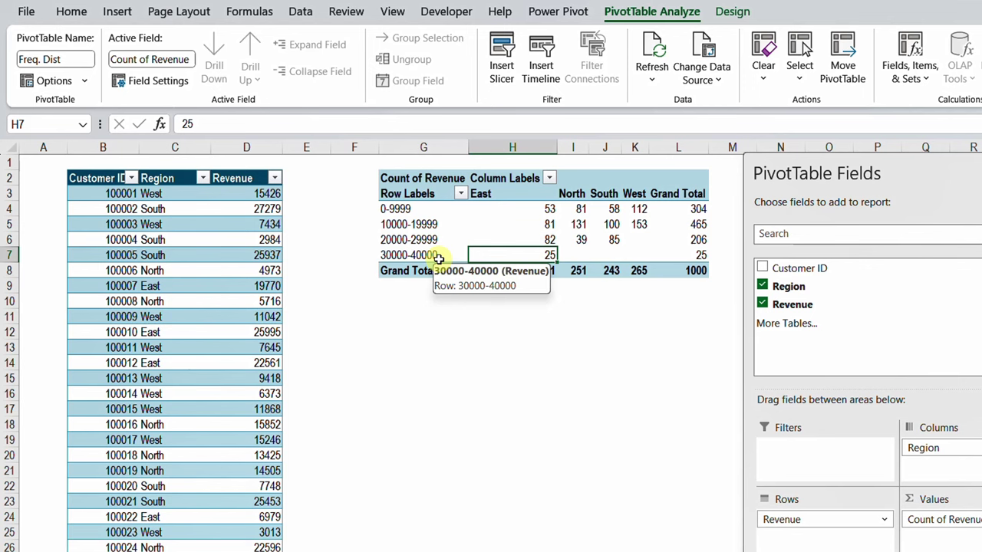
left_click(637, 208)
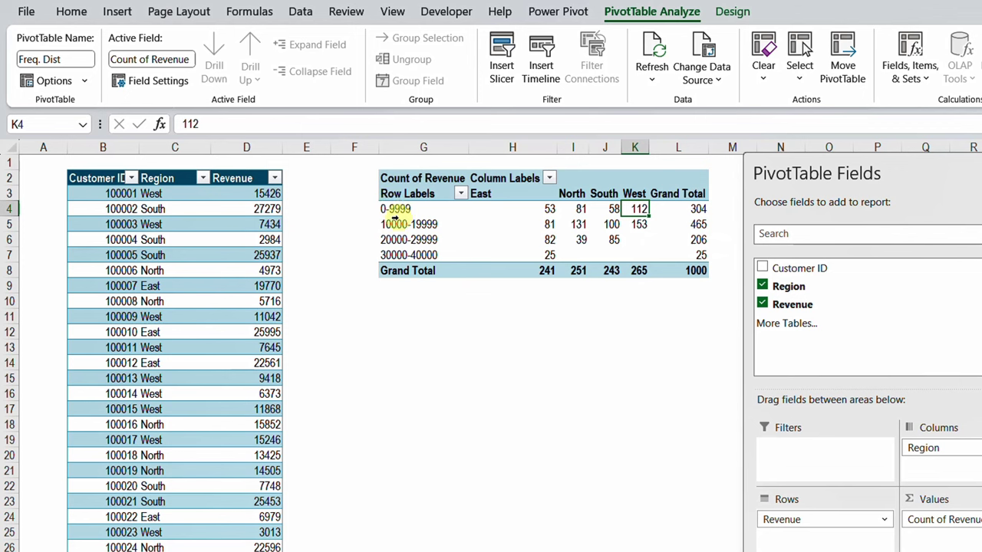
left_click_drag(636, 210, 638, 225)
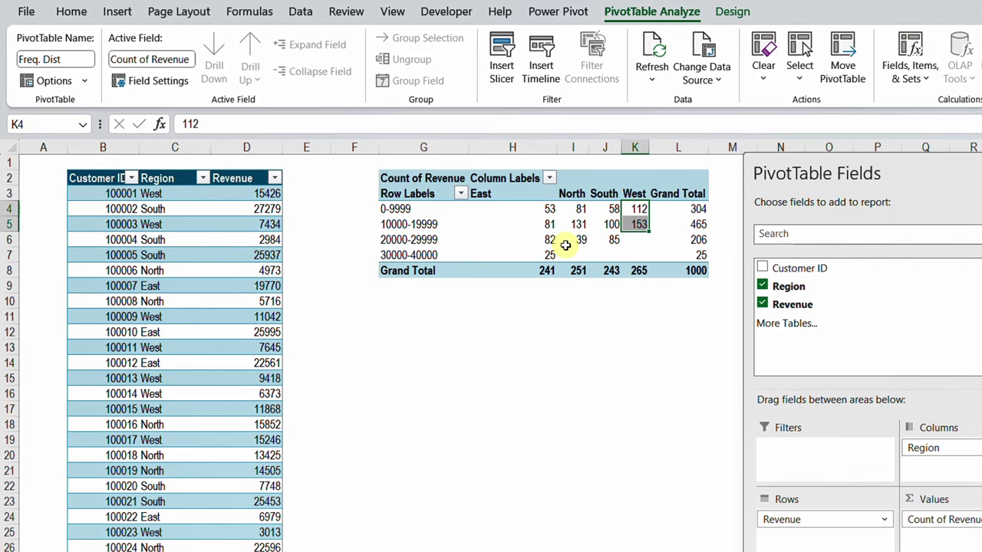
mouse_move(565, 245)
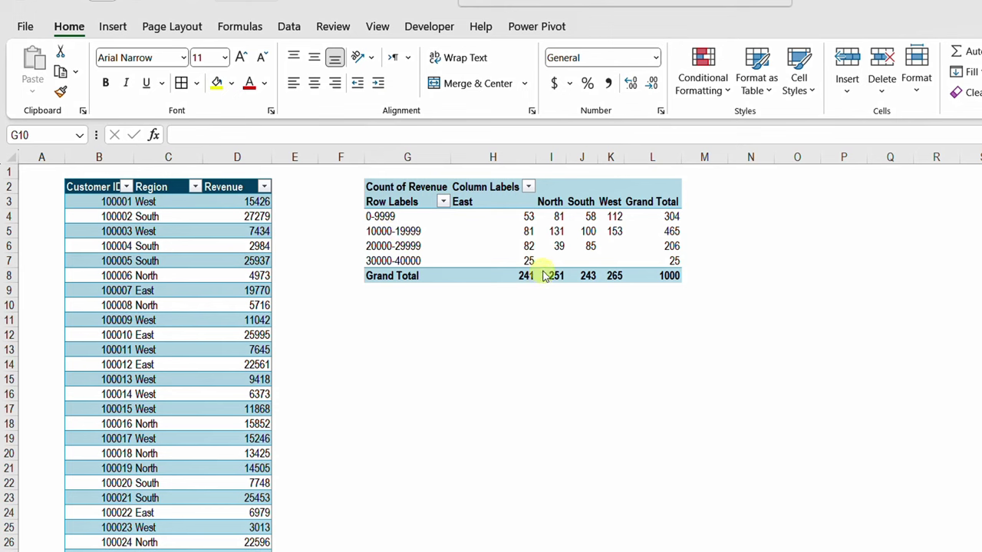
- Insert a Histogram chart of the customer table's revenue data and place it directly below the PivotTable
left_click(209, 247)
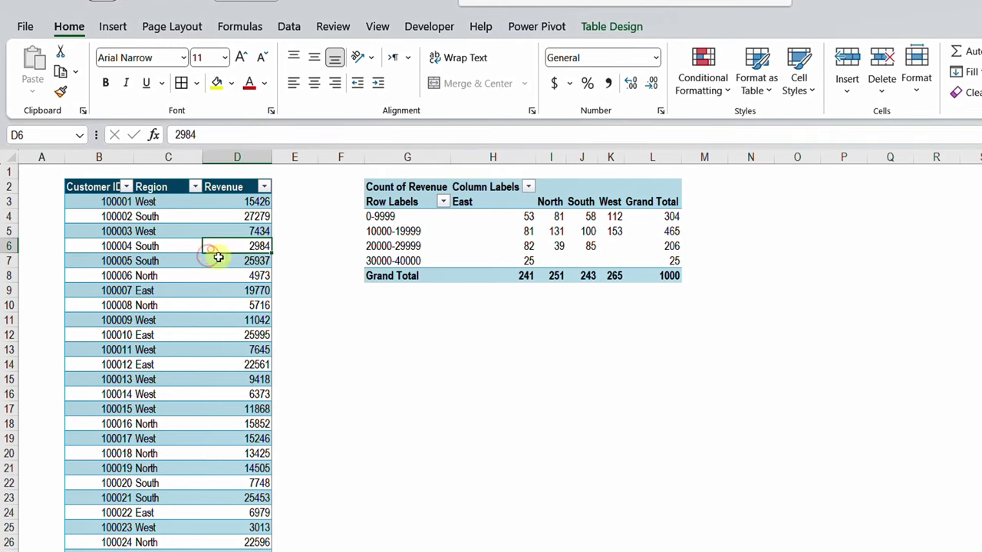
left_click(113, 31)
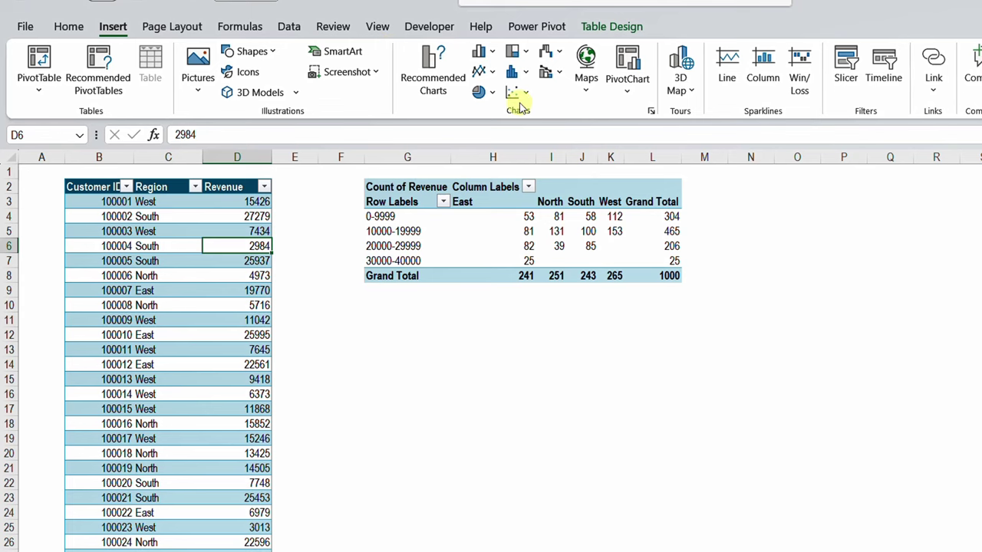
left_click(651, 113)
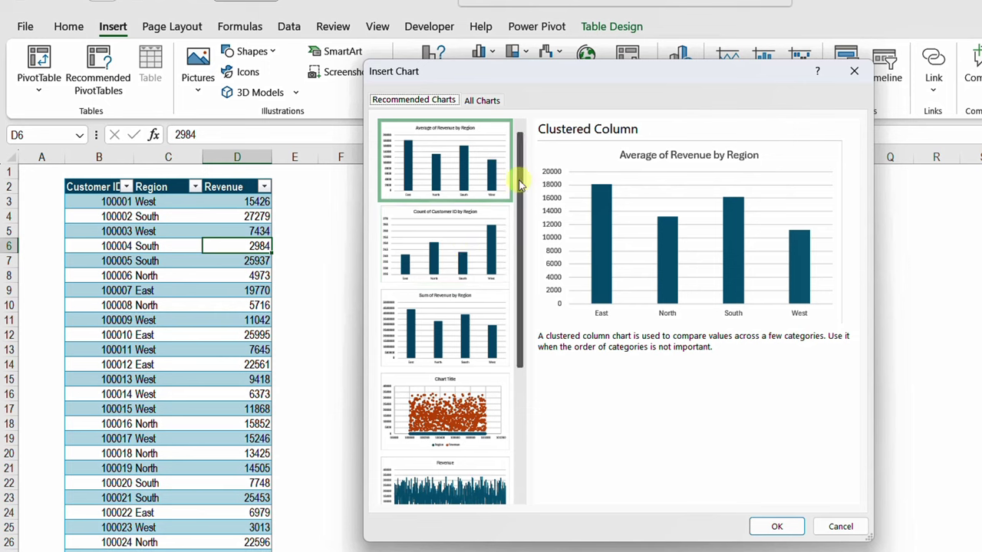
left_click(429, 252)
left_click(435, 318)
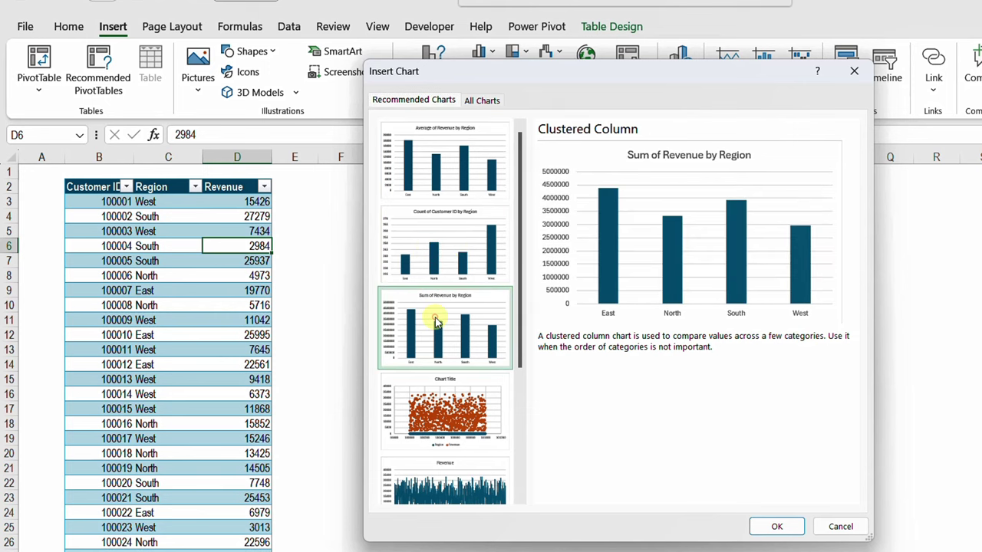
left_click(450, 394)
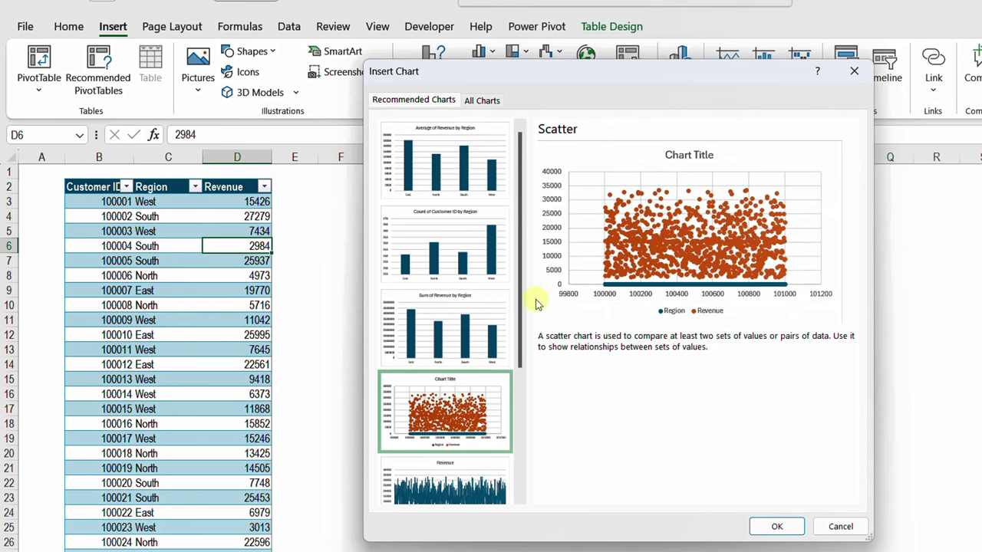
scroll(438, 361, "down", 3)
left_click(440, 376)
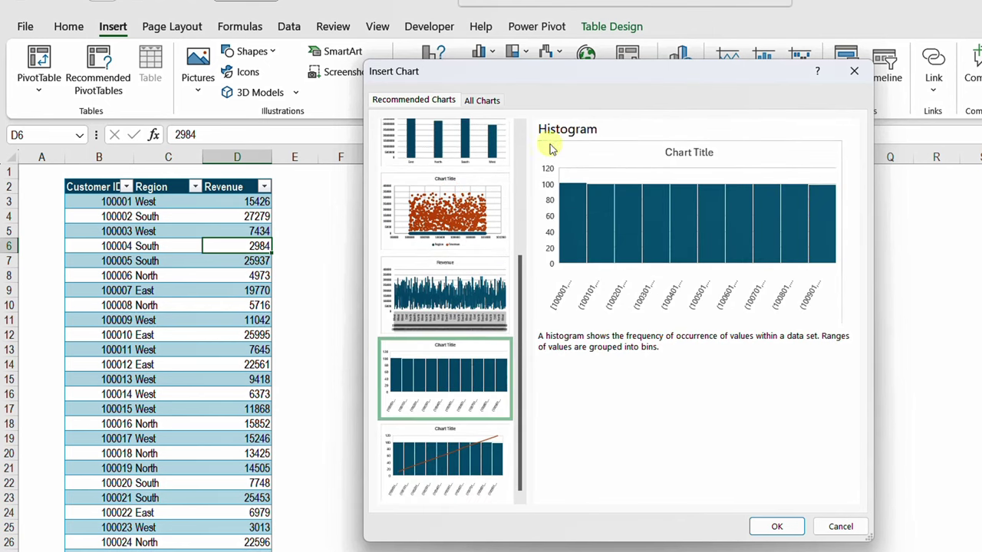
left_click(481, 101)
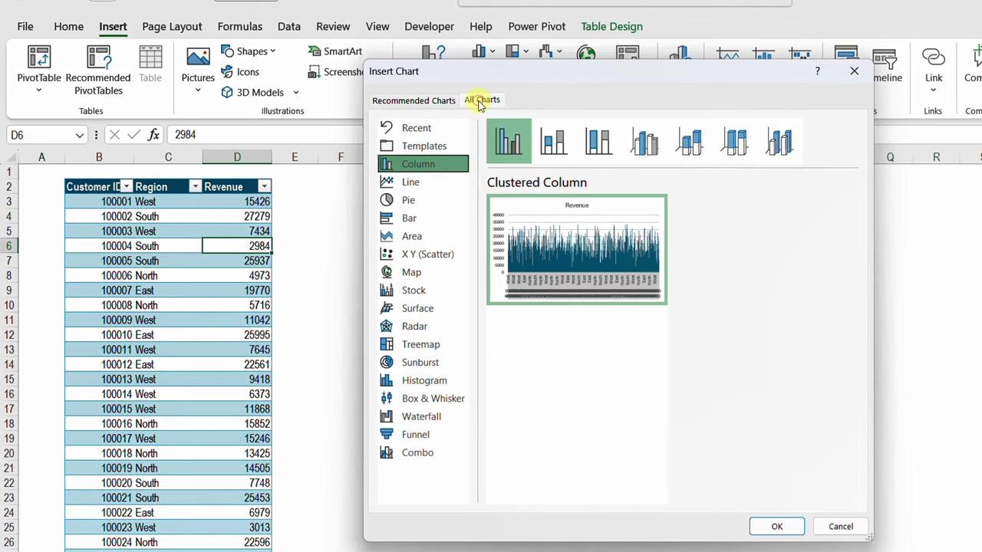
left_click(433, 385)
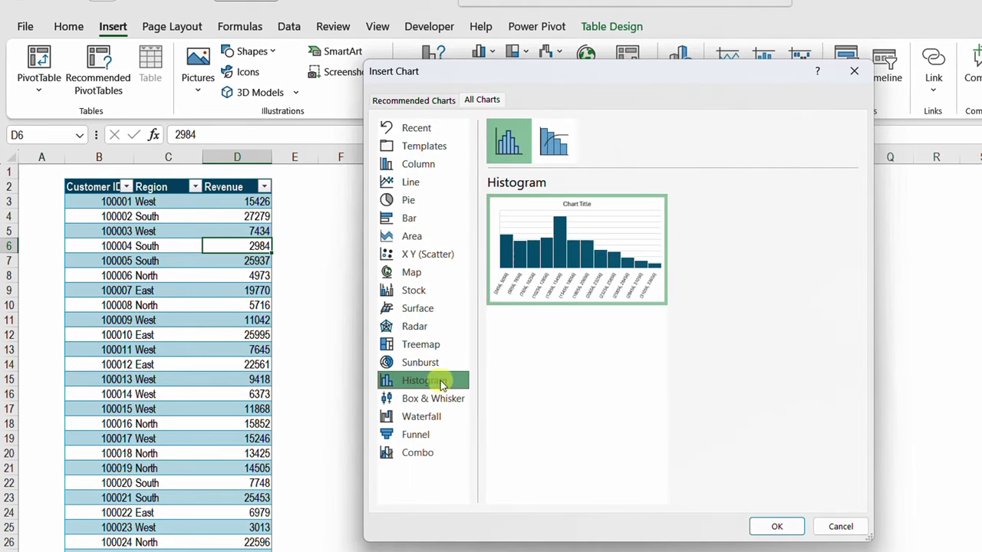
left_click(776, 527)
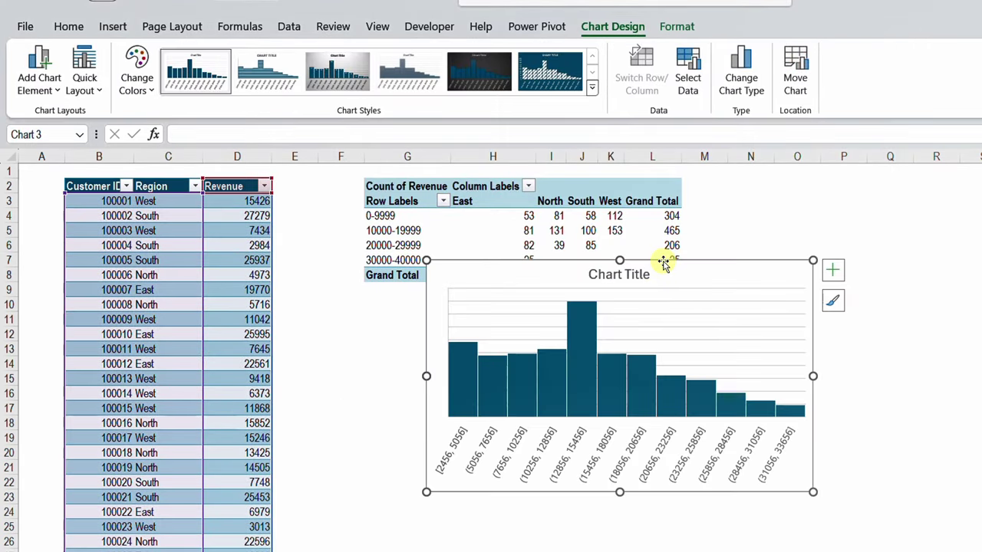
left_click_drag(660, 272, 564, 306)
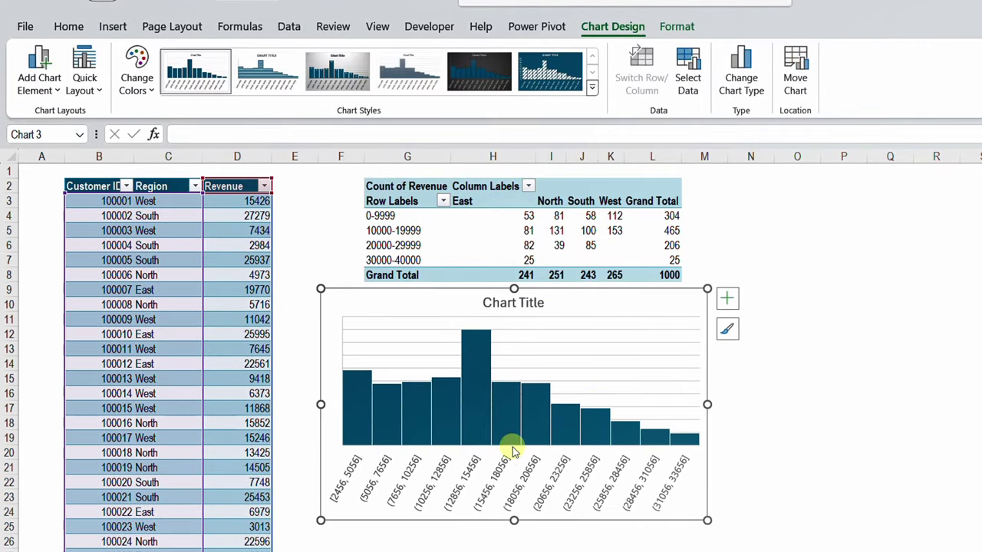
- Add data labels to the histogram bars and widen the chart to about column O
right_click(482, 377)
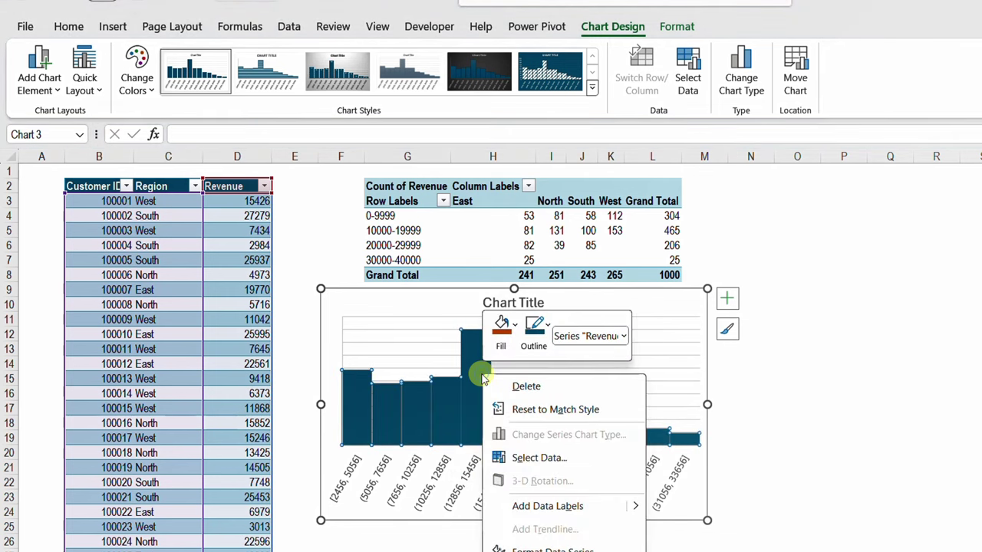
left_click(535, 507)
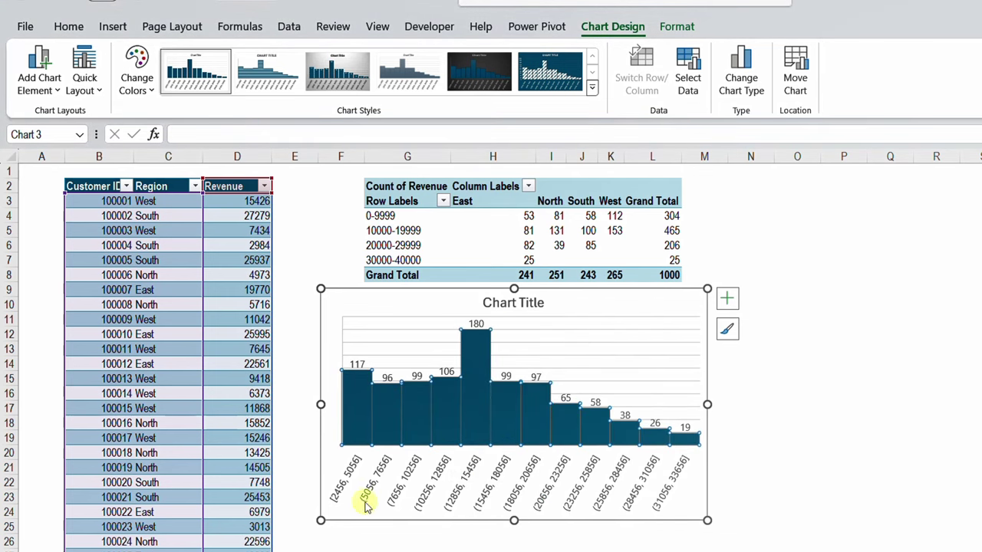
left_click_drag(708, 405, 827, 396)
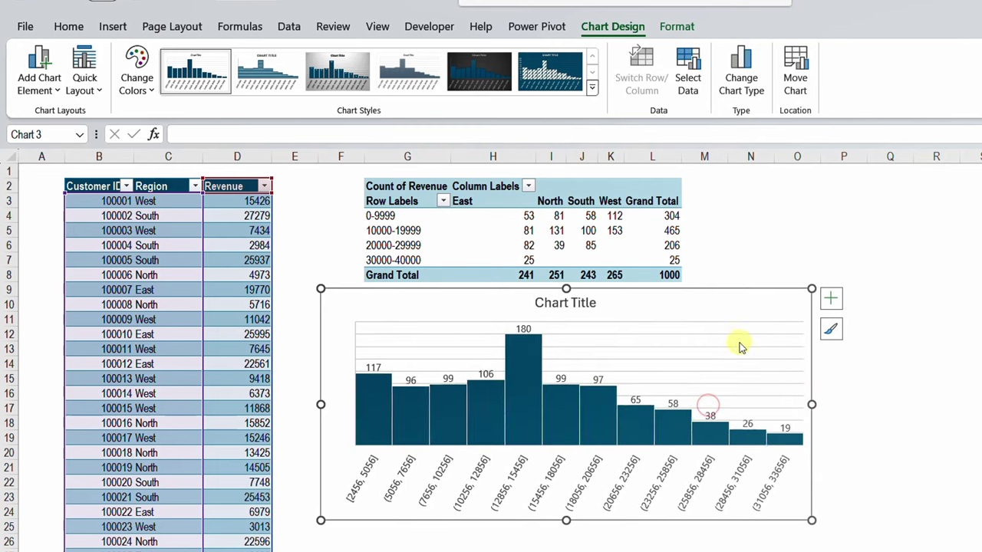
- Delete the histogram's horizontal gridlines and its chart title
left_click(692, 336)
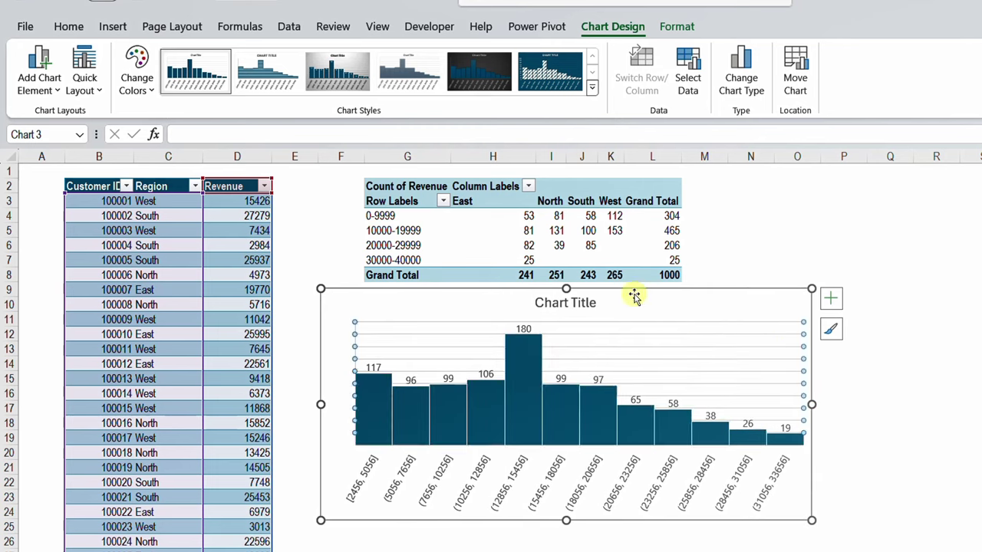
key("Delete")
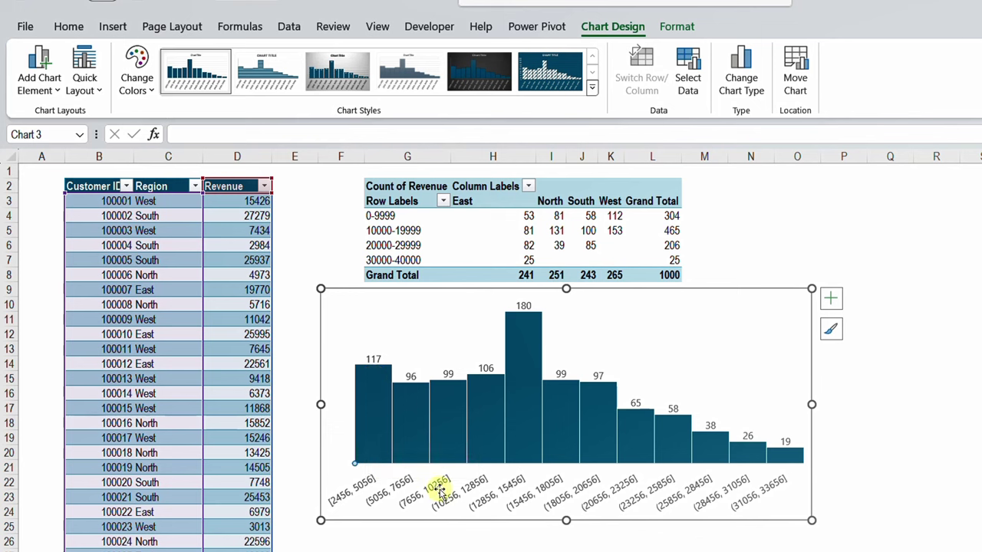
- Format the histogram's horizontal axis with a bin width of 10000
left_click(561, 501)
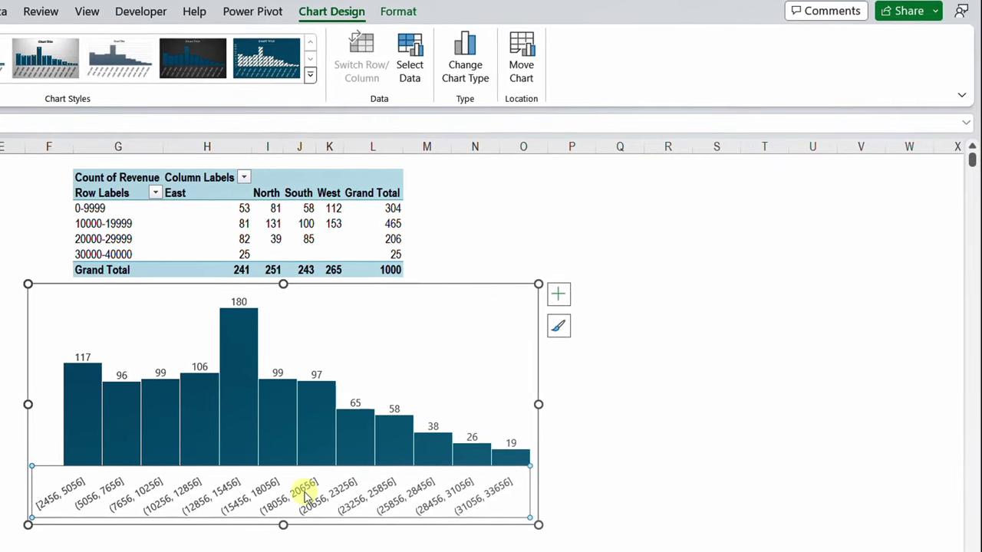
right_click(308, 497)
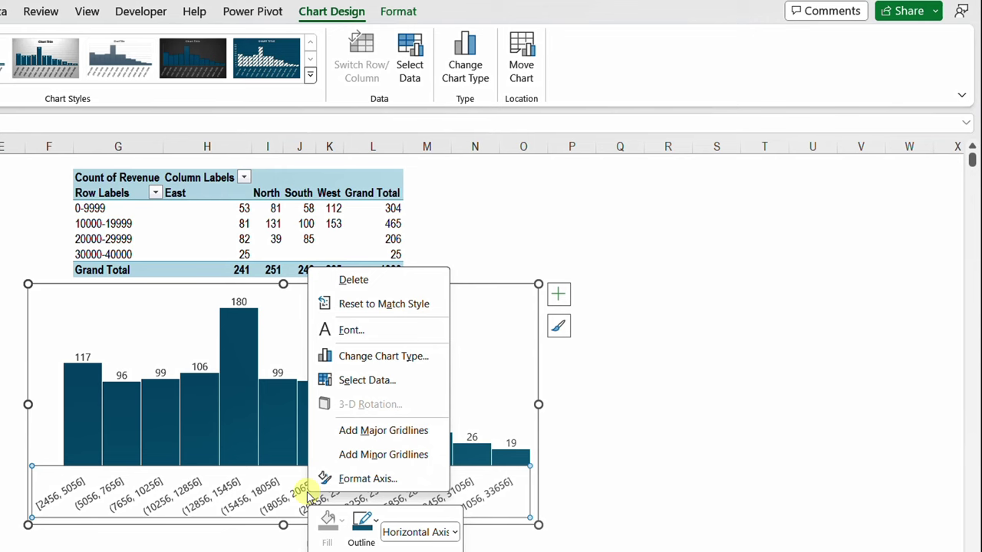
left_click(347, 479)
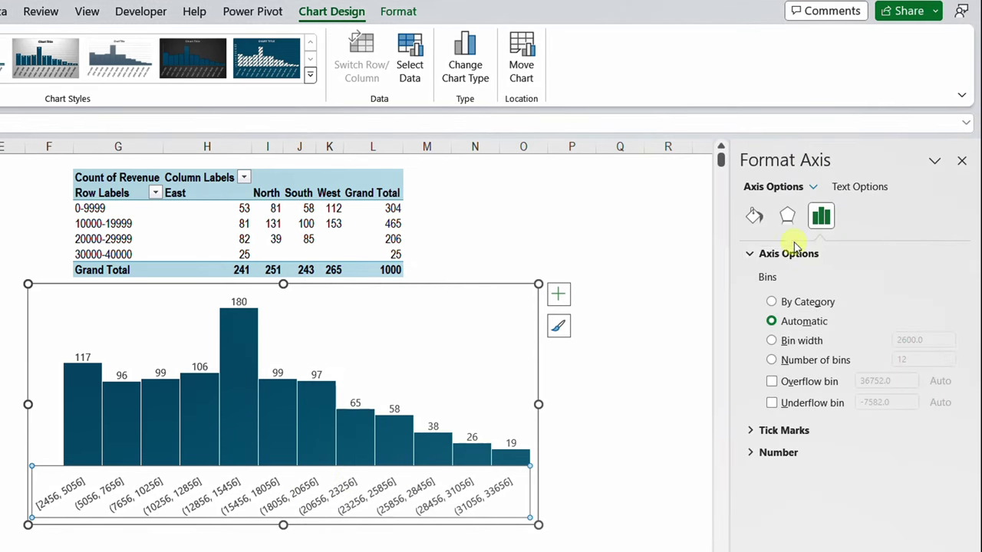
left_click(785, 346)
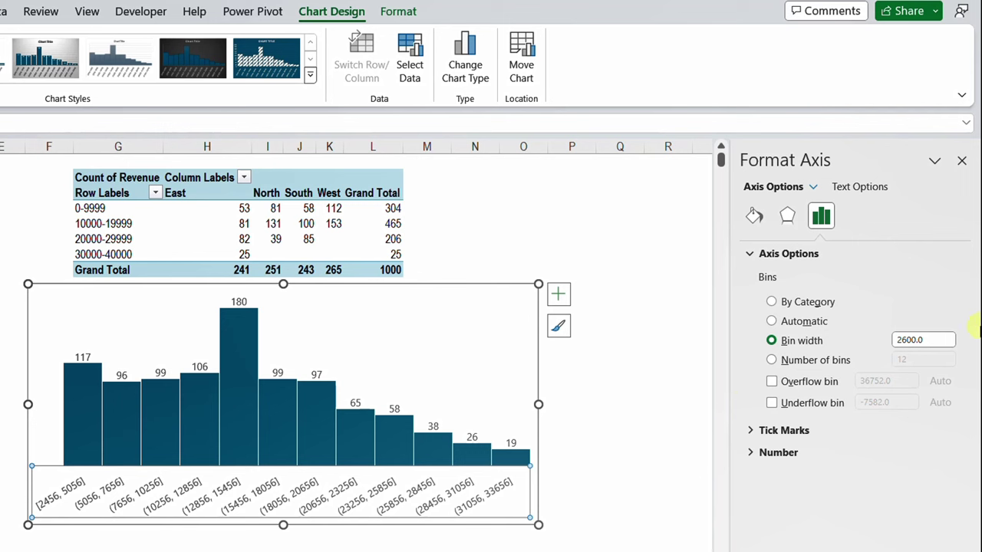
double_click(931, 339)
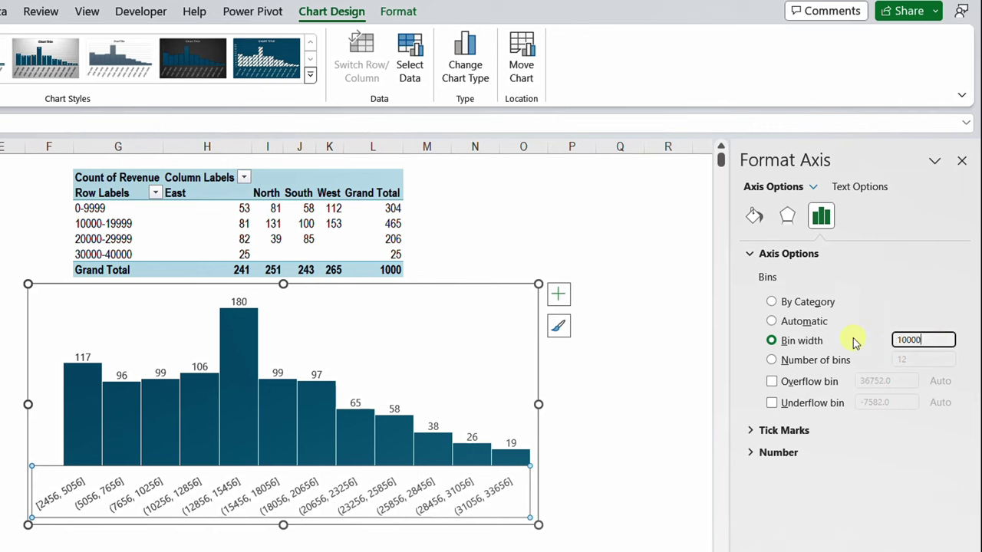
type("10000")
key("Return")
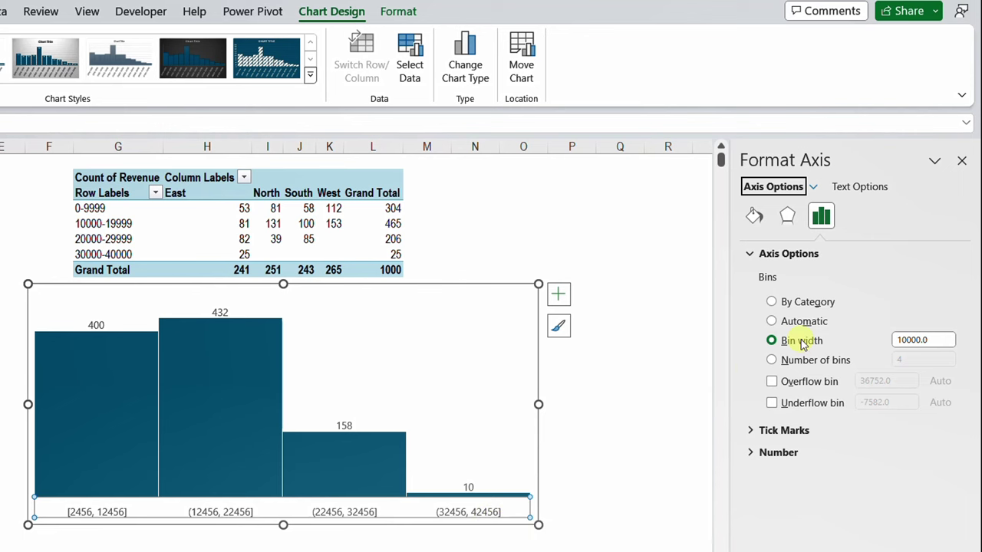
- Switch the histogram's binning to a fixed number of 4 bins and review the resulting ranges
left_click(772, 360)
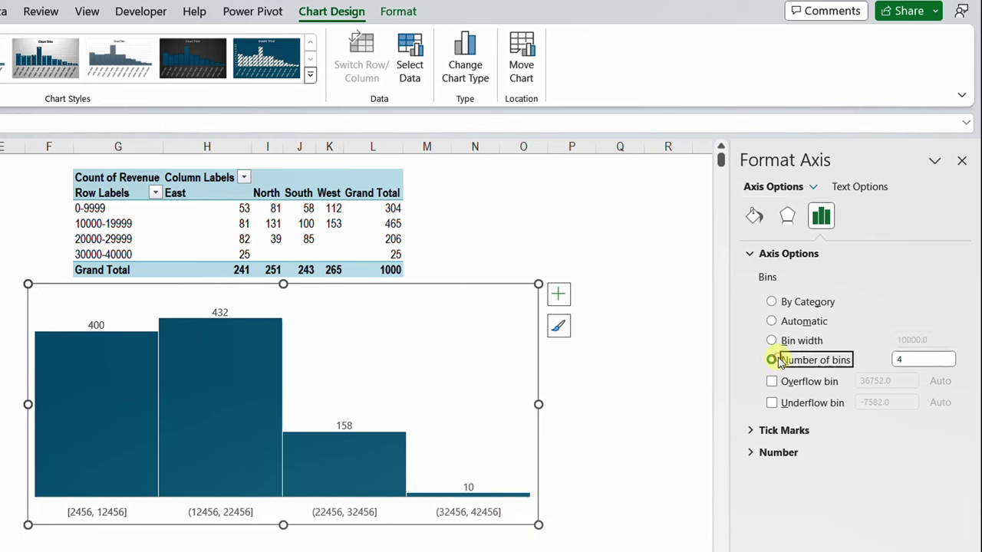
left_click(896, 358)
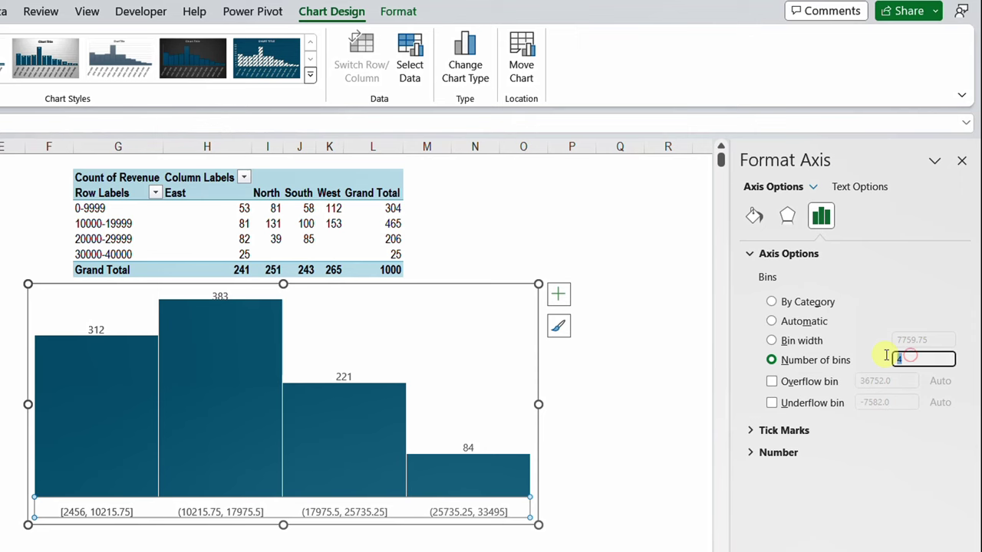
left_click(649, 379)
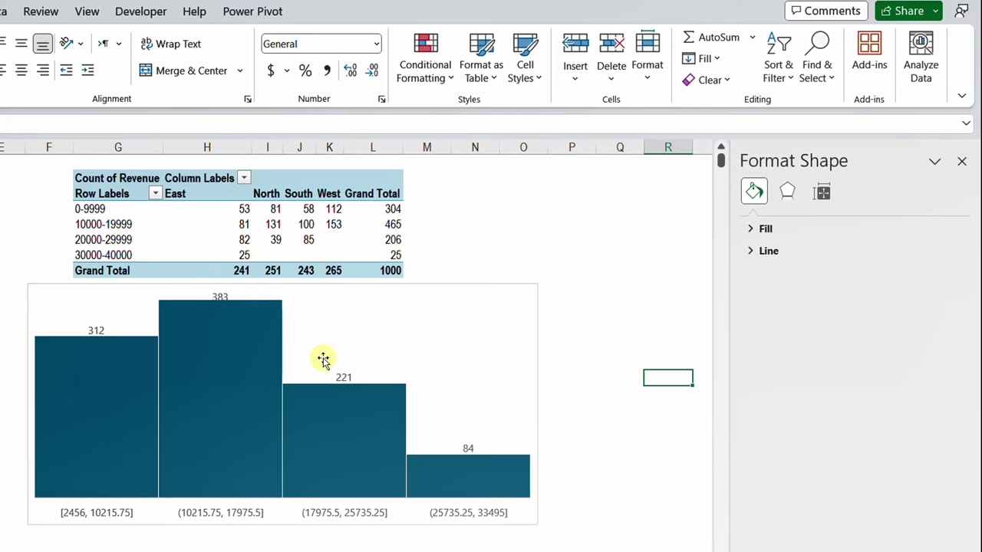
left_click(430, 511)
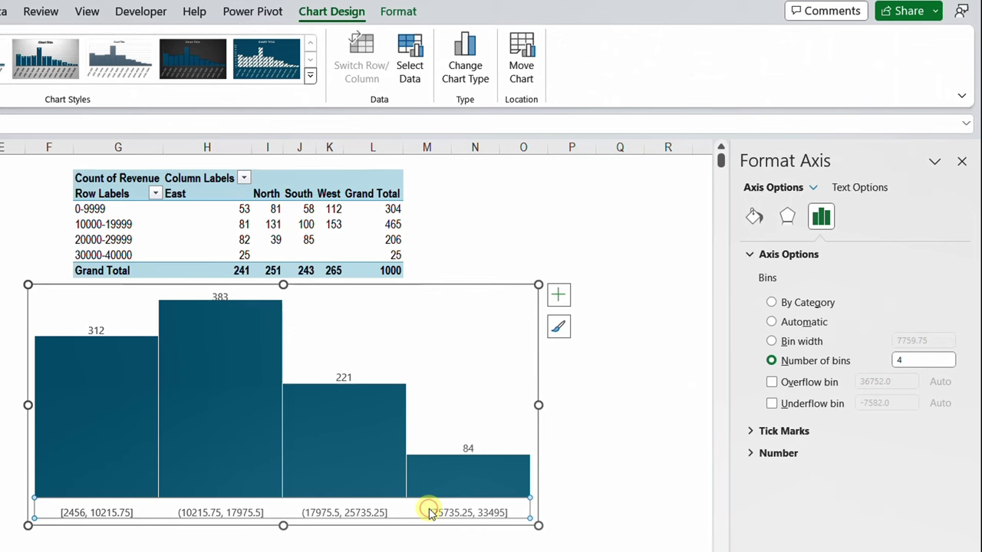
- Reset the histogram axis to automatic bins and switch it to a fixed number of 12 bins
left_click(795, 325)
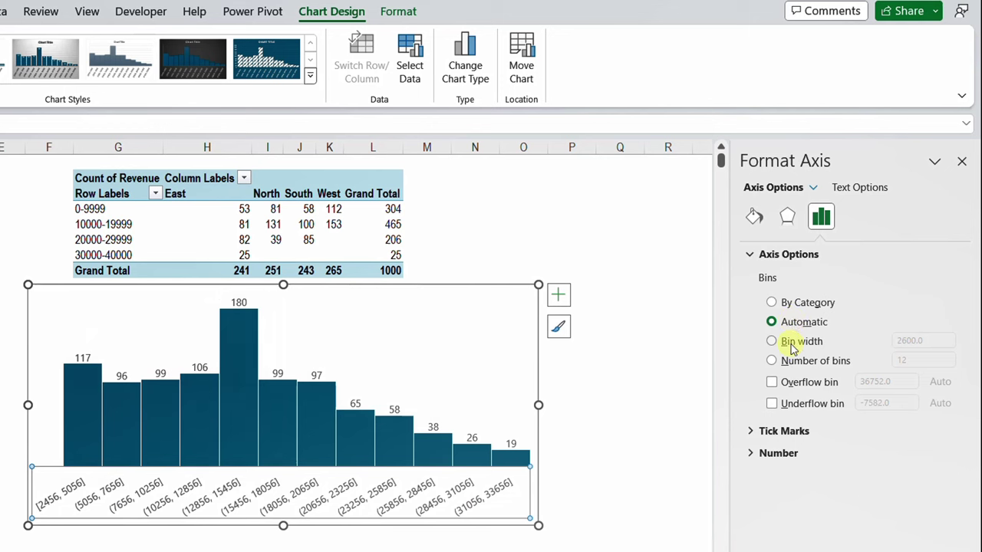
left_click(794, 347)
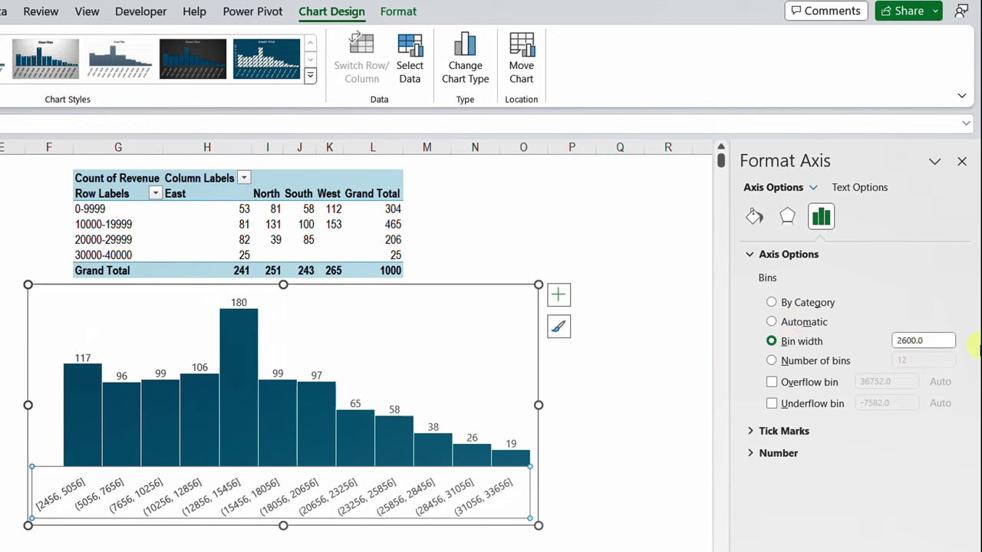
left_click_drag(942, 340, 877, 339)
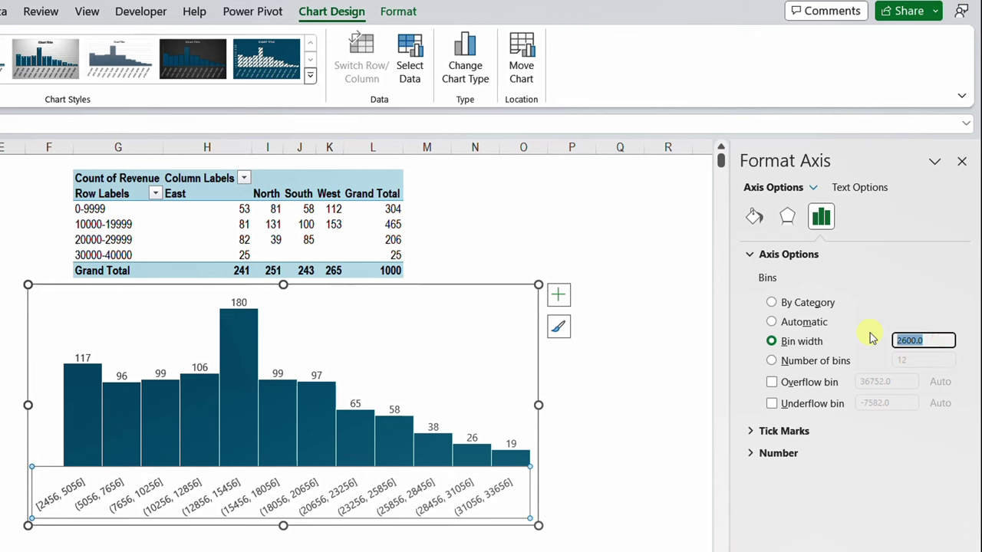
left_click(780, 360)
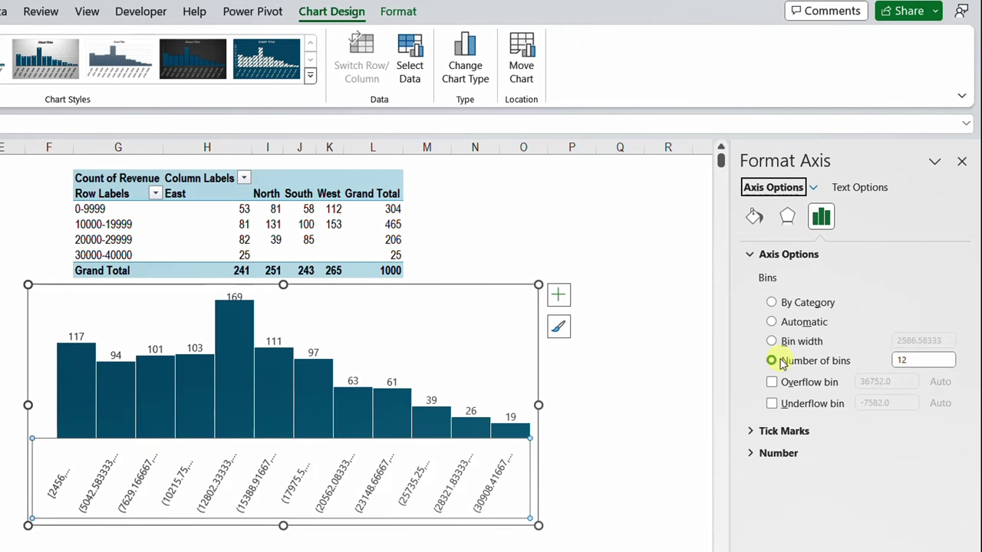
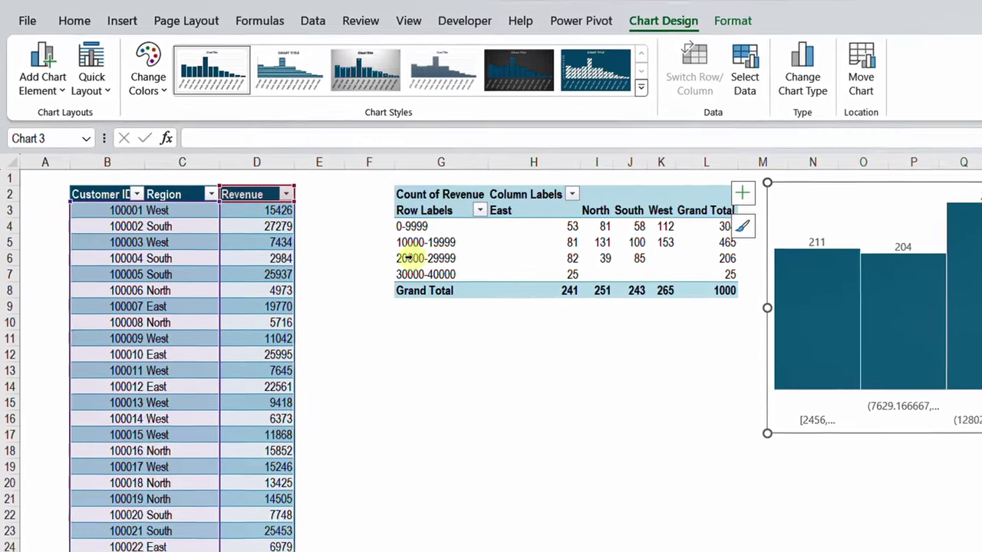
- Enter the bin limits 10000, 20000, 30000 and 40000 in cells G13:G16 and check each one
left_click(357, 316)
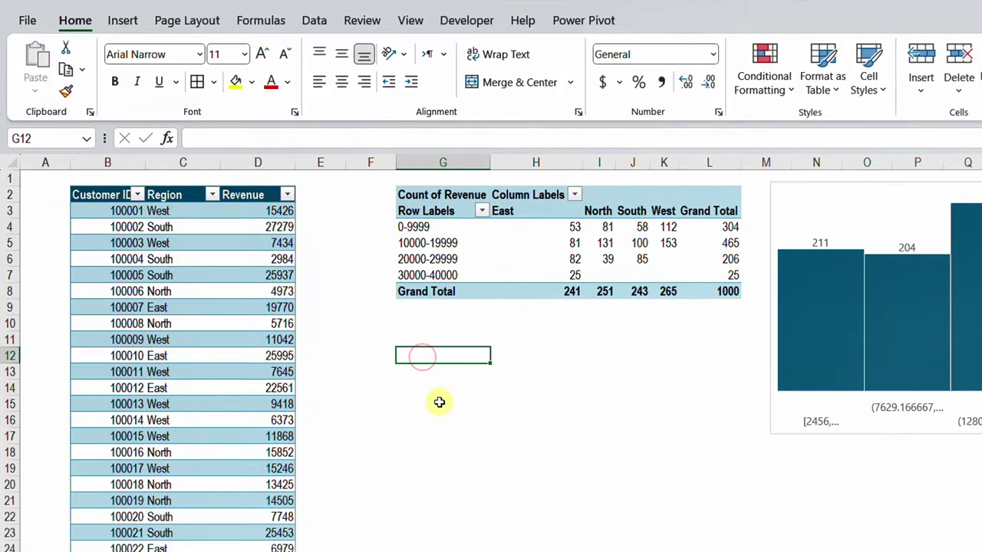
key("Down")
key("ctrl+v")
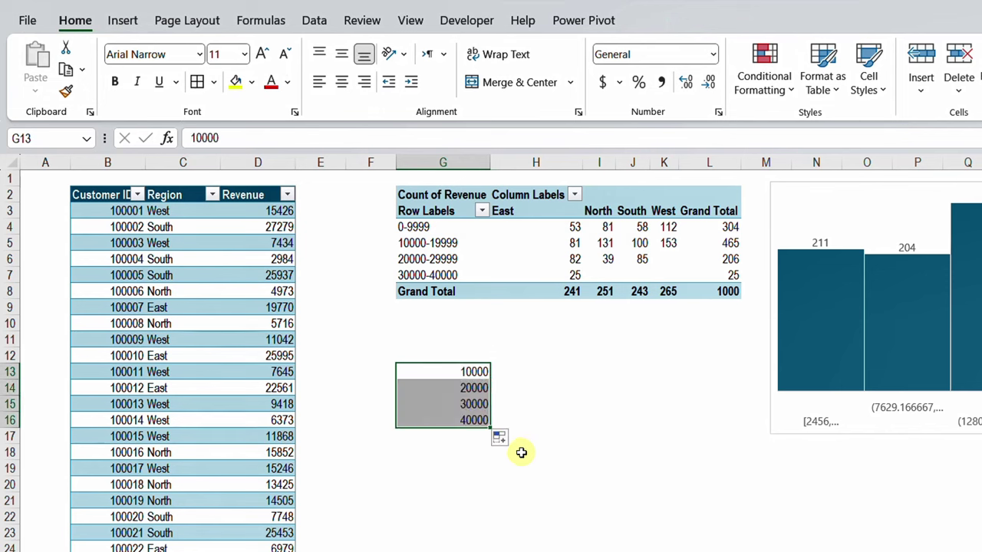
left_click(453, 373)
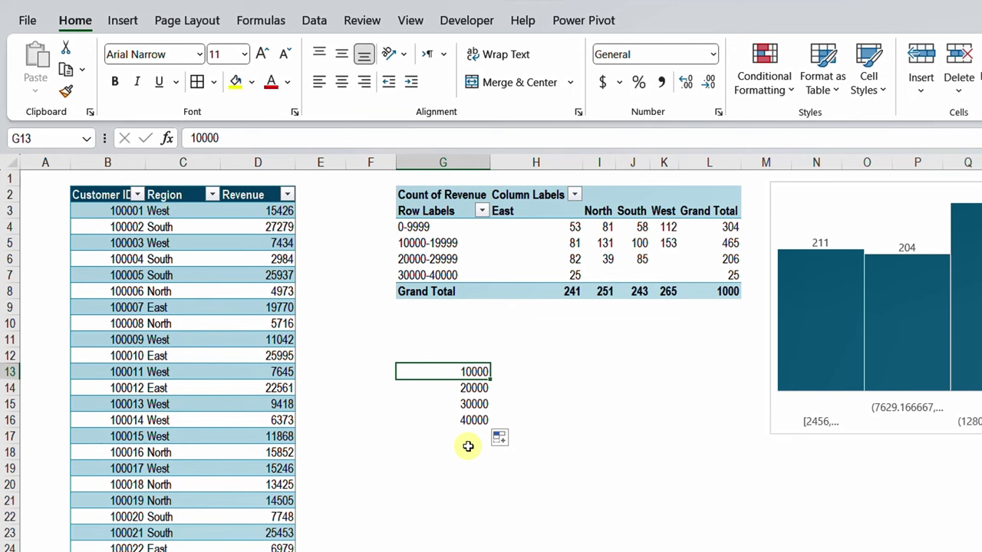
left_click(473, 388)
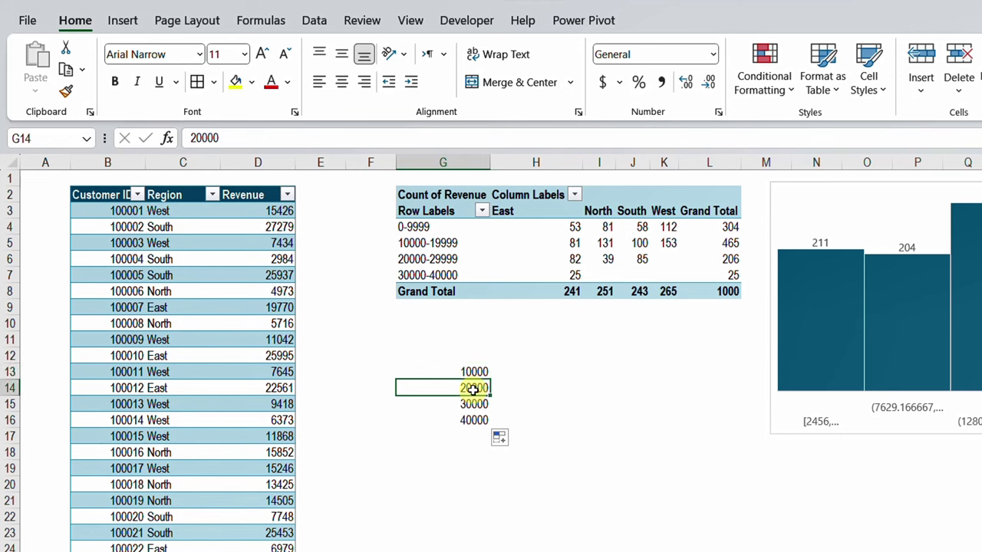
left_click(474, 403)
left_click(476, 420)
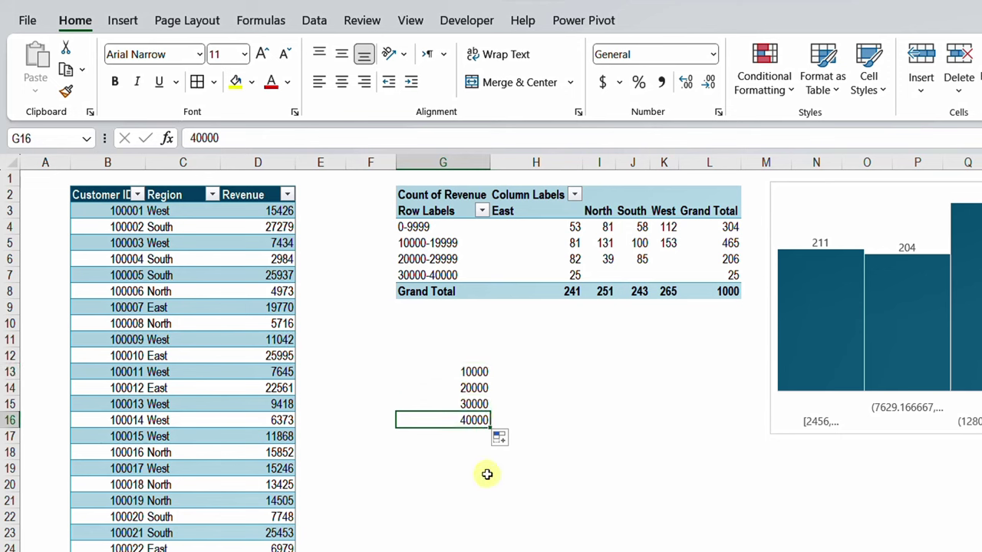
- Enter =FREQUENCY(CustomerData[Revenue],G13:G16) in H13 to count the revenues in each bin
left_click(515, 370)
type("=")
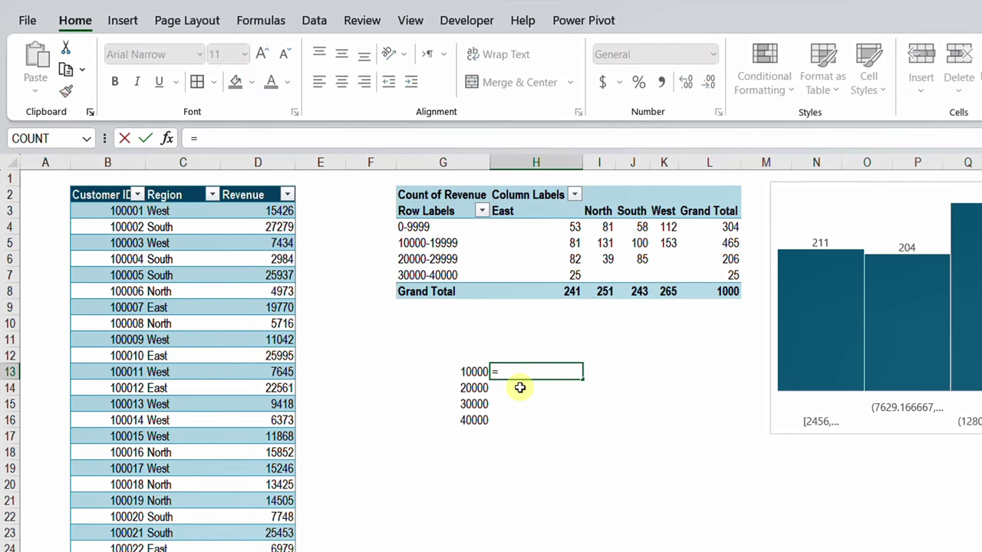
type("fre")
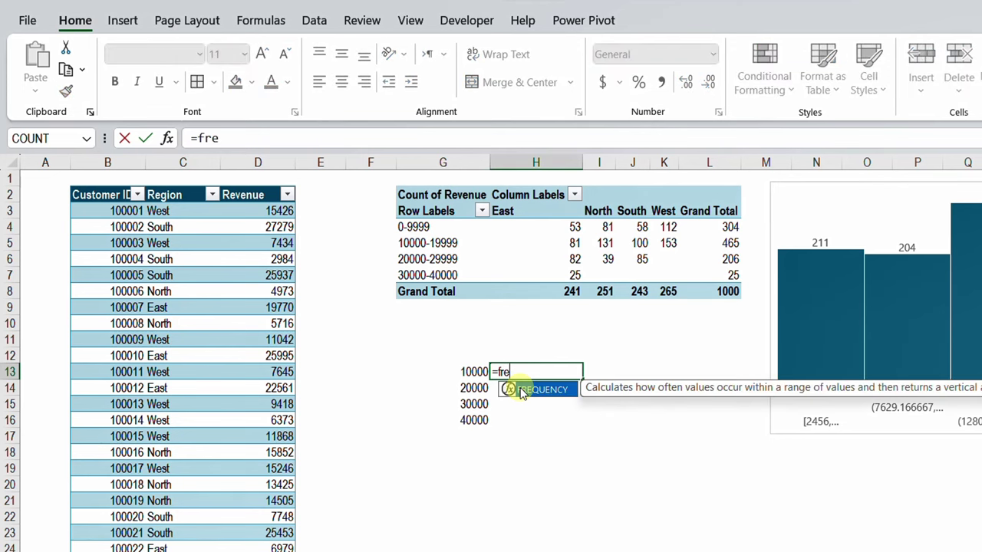
double_click(522, 390)
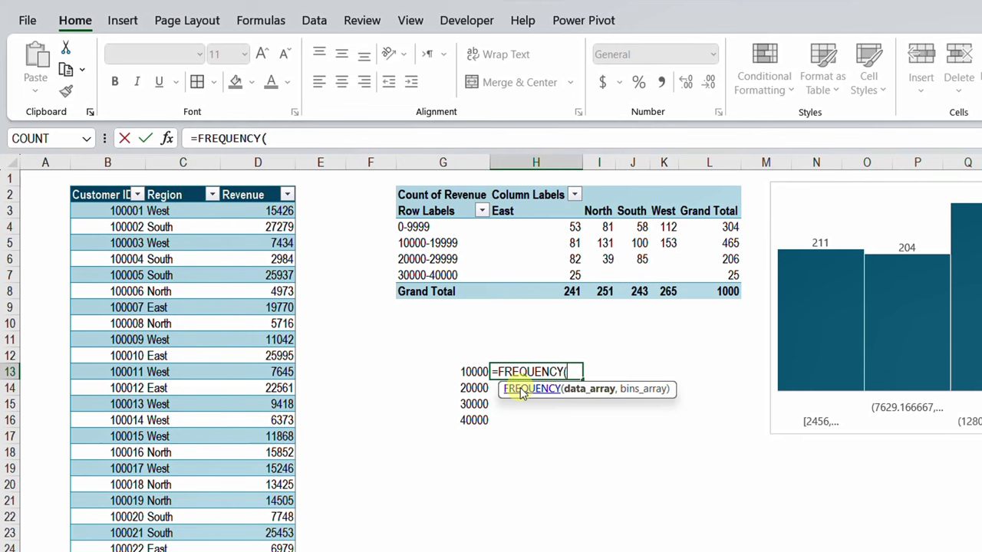
left_click(243, 183)
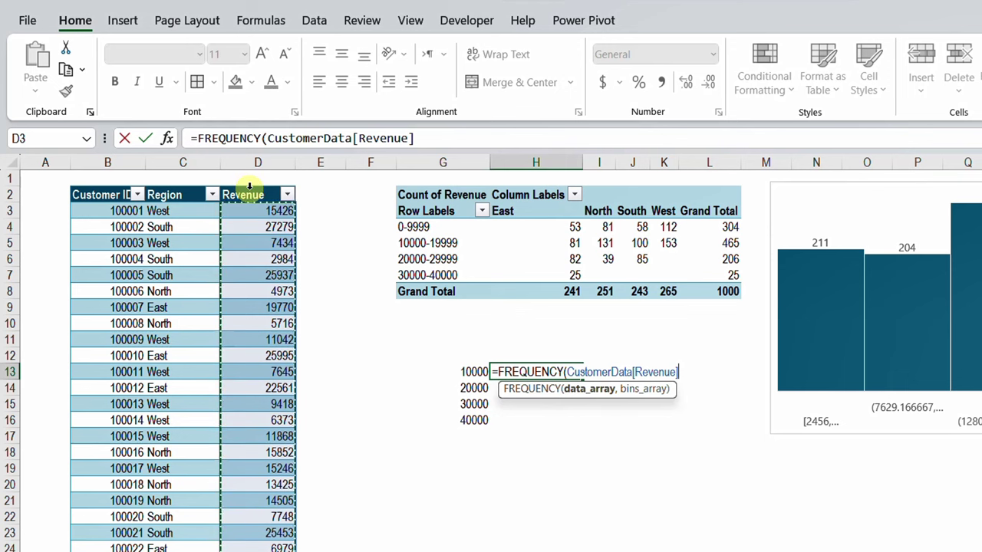
type(",")
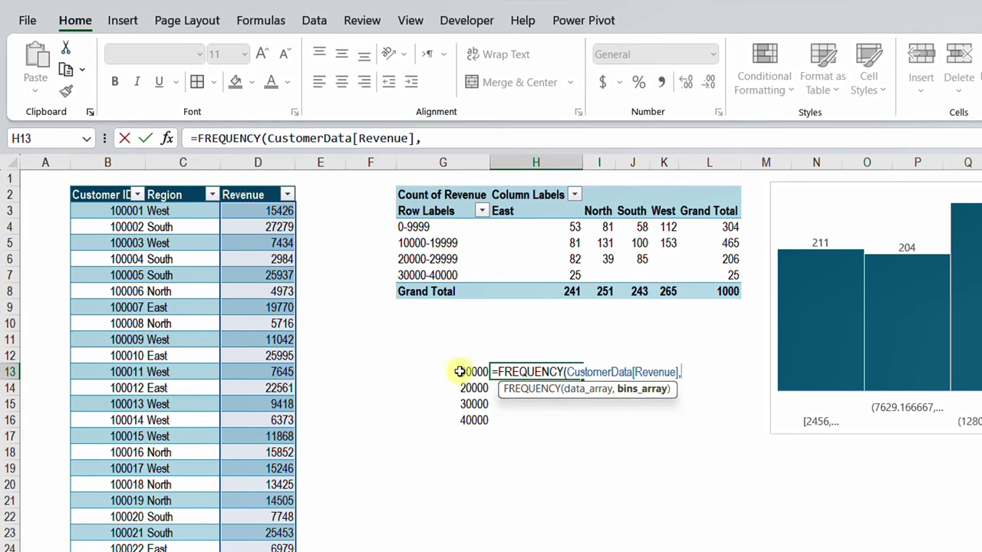
left_click_drag(458, 369, 458, 414)
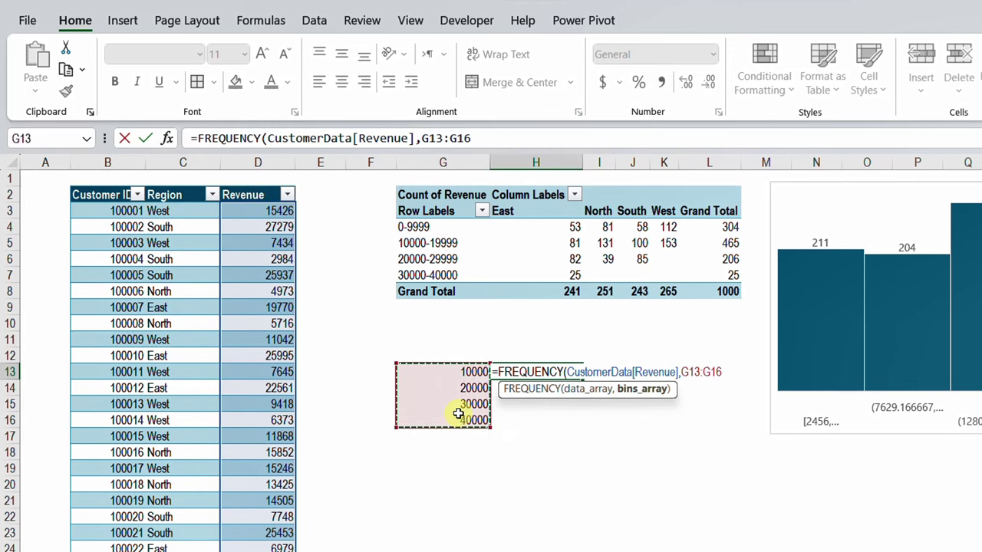
type(")")
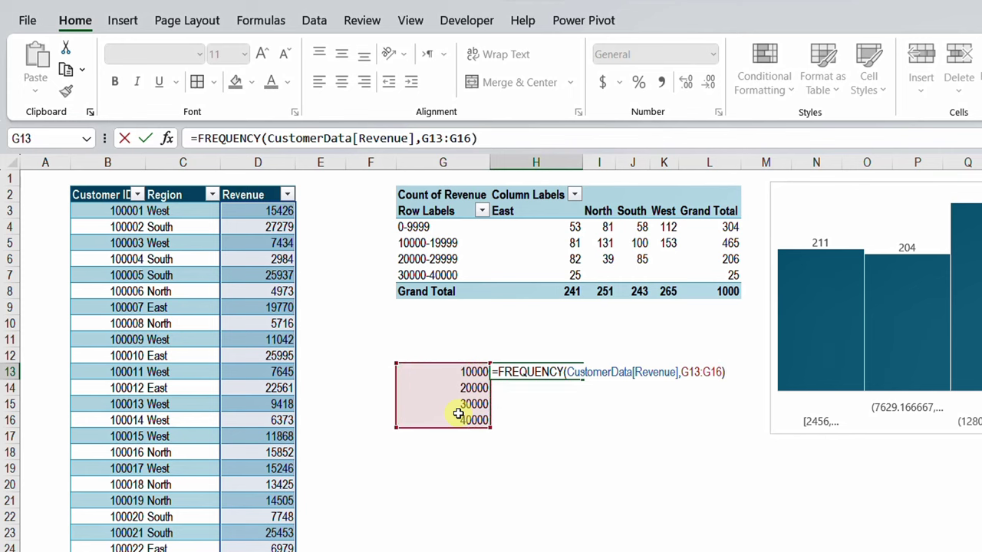
key("Return")
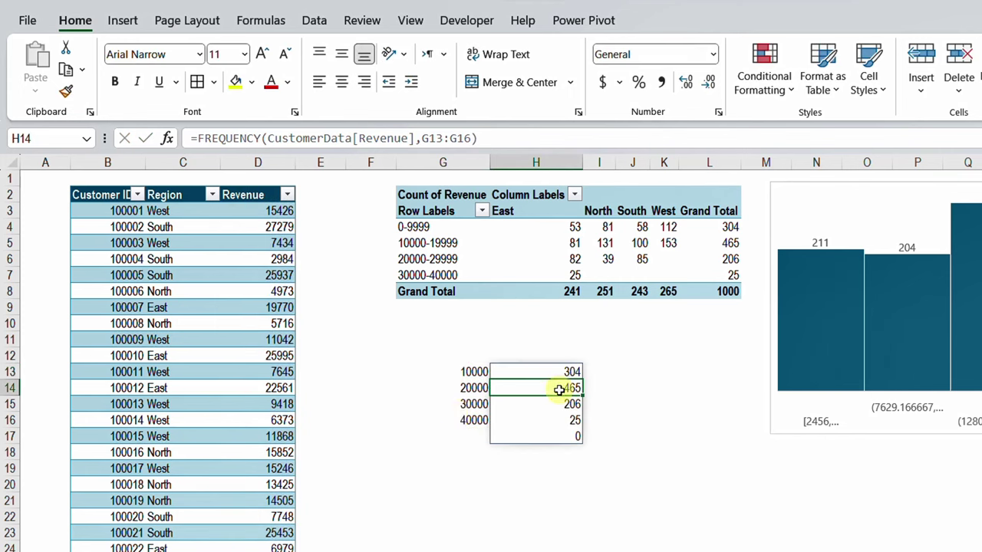
- Check the spilled counts against the bins and replace the last bin limit in G16 with >30000
left_click(541, 371)
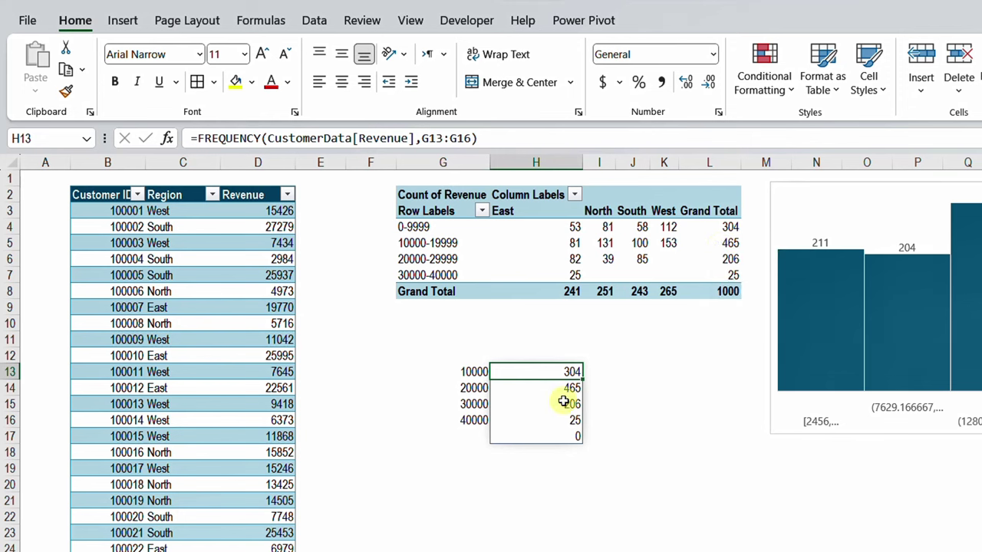
left_click(541, 435)
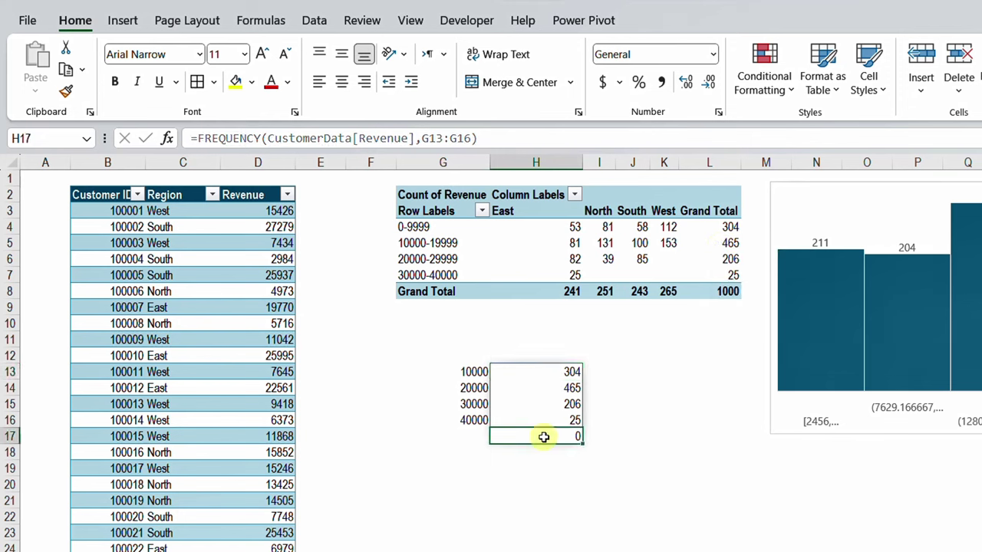
left_click(476, 421)
left_click(576, 438)
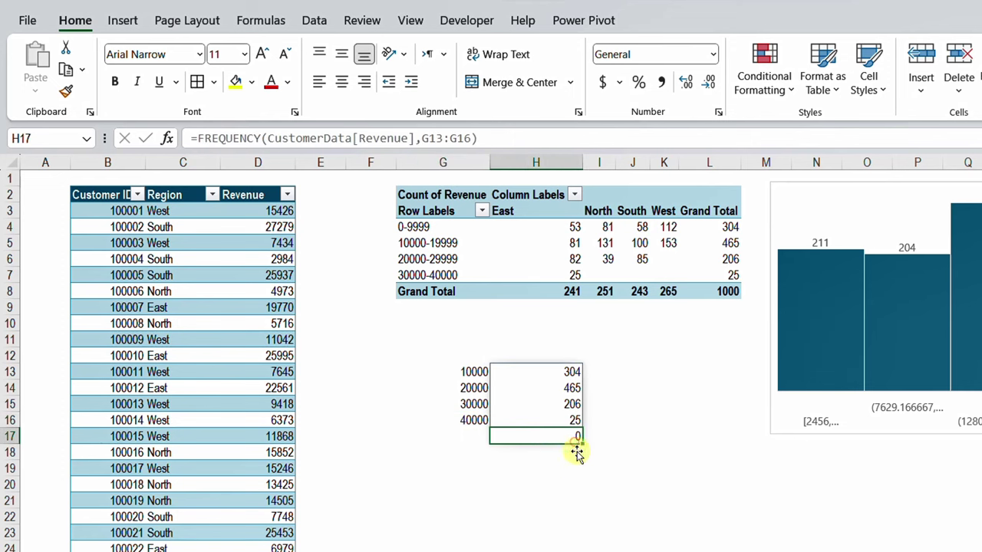
left_click(478, 421)
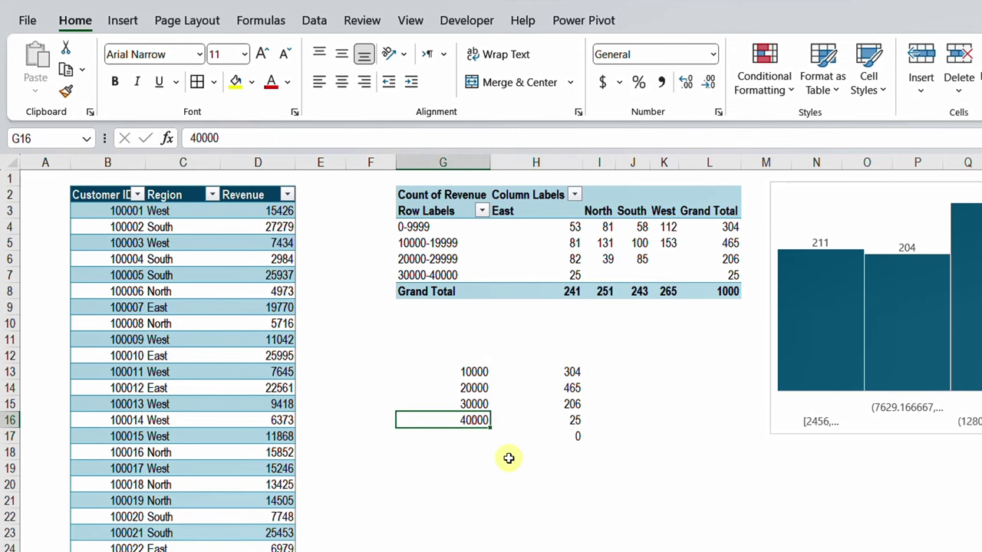
type(">")
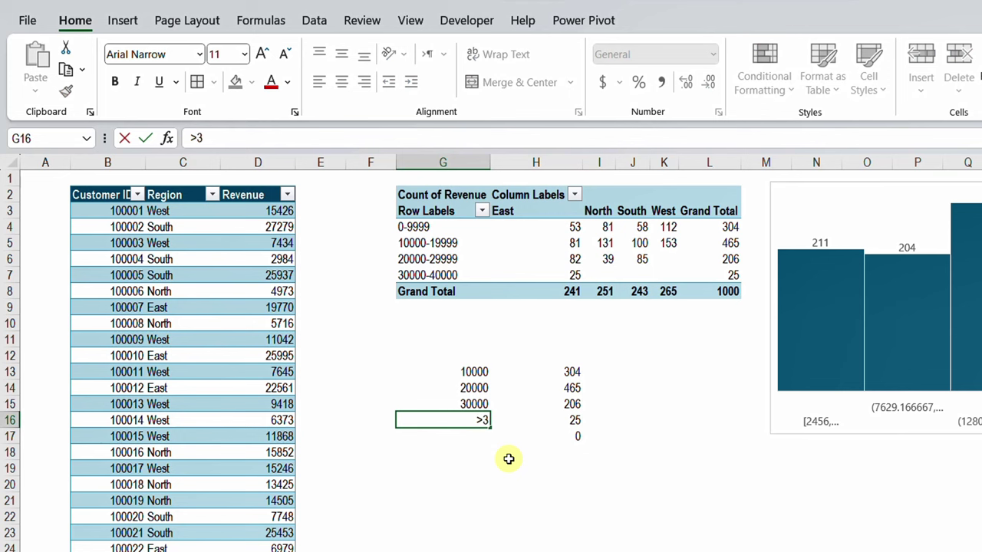
type("30000")
key("Return")
key("Up")
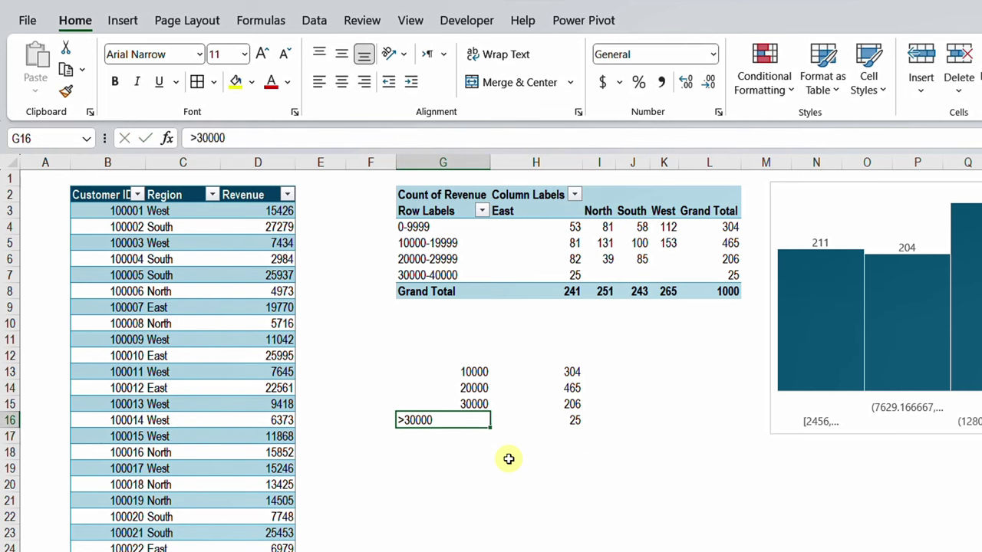
- Center the bin limits in G13:G16 and add the headings Bins in G12 and Count in H12
left_click_drag(449, 370, 461, 419)
left_click(341, 82)
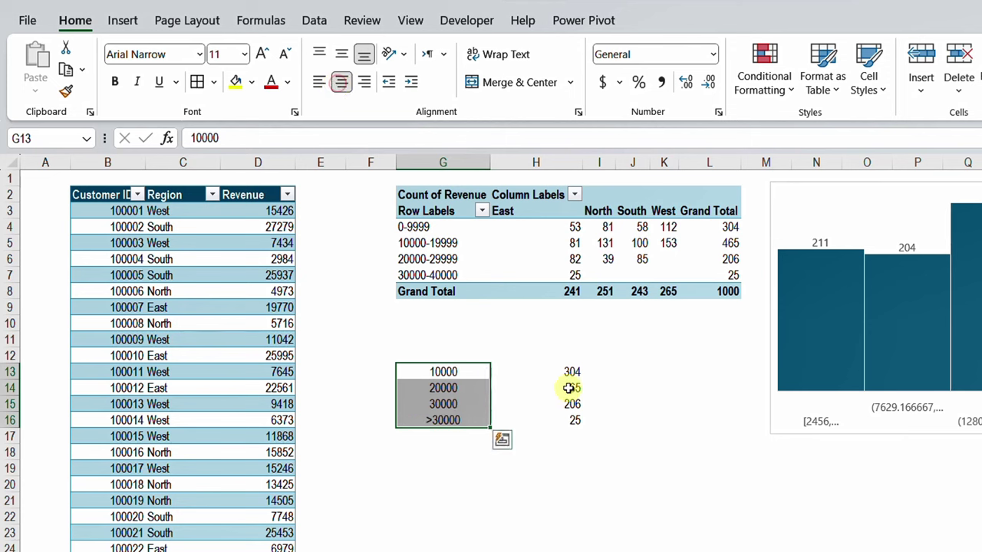
left_click(437, 348)
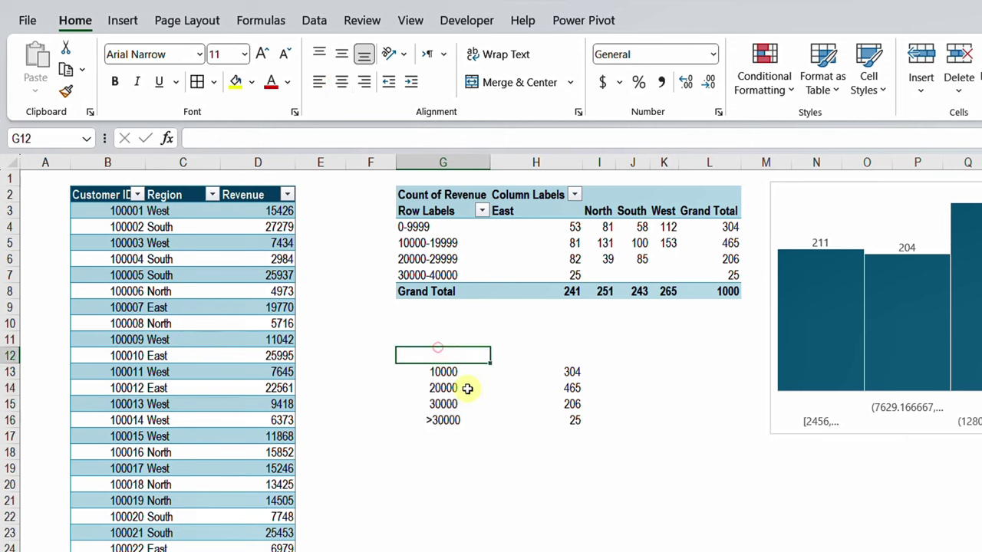
type("Bins")
key("Tab")
type("C")
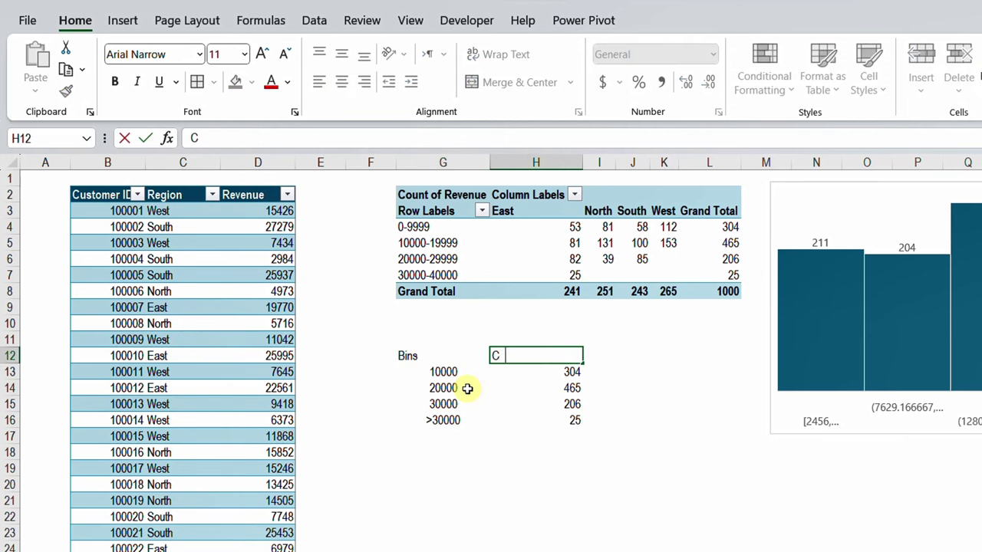
type("ount")
key("Return")
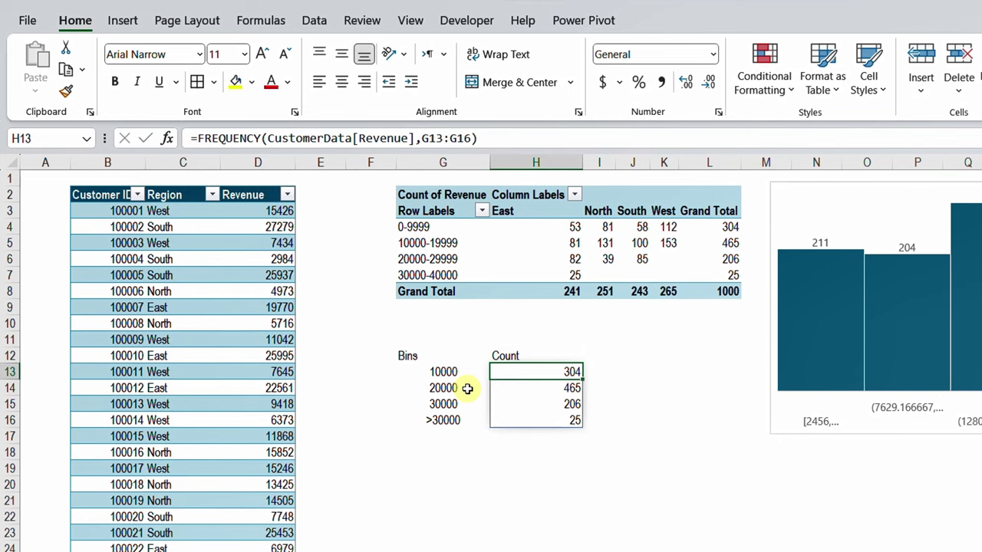
- Format the bin table with borders and bold headings, and add a bold Total row in row 17 summing the counts
key("ctrl+shift+Down")
key("ctrl+a")
left_click(547, 465)
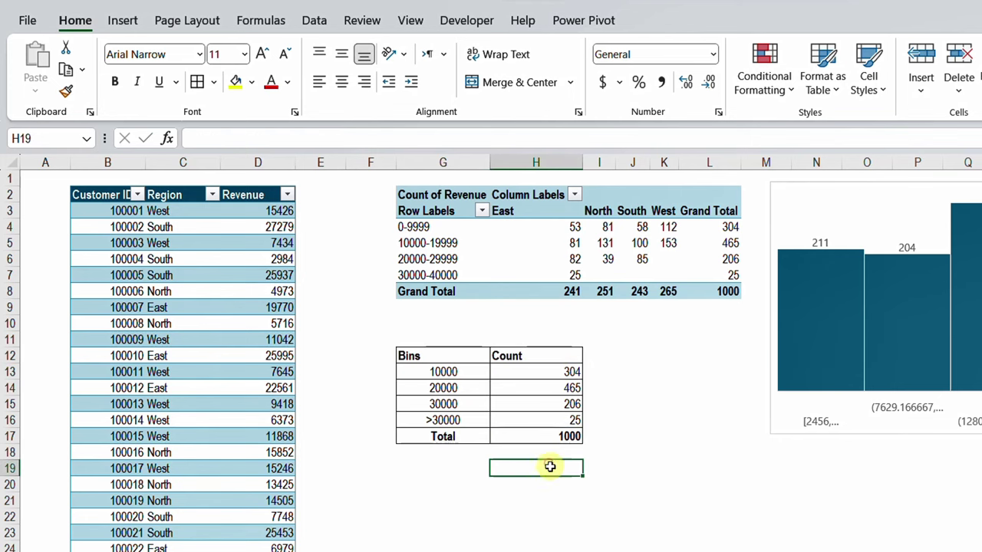
- Examine the FREQUENCY formula in H13 and the ranges it references without changing it
double_click(573, 374)
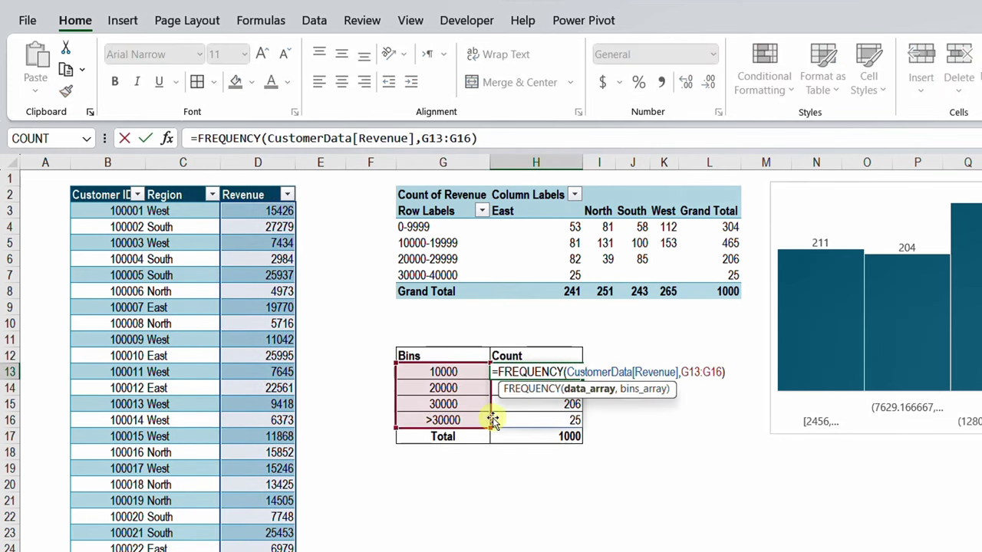
key("Escape")
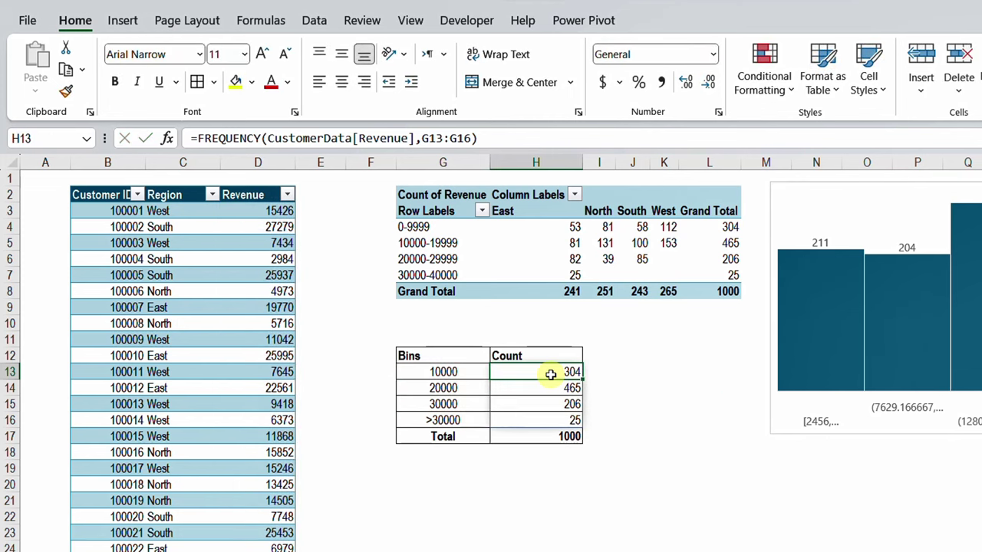
left_click(515, 142)
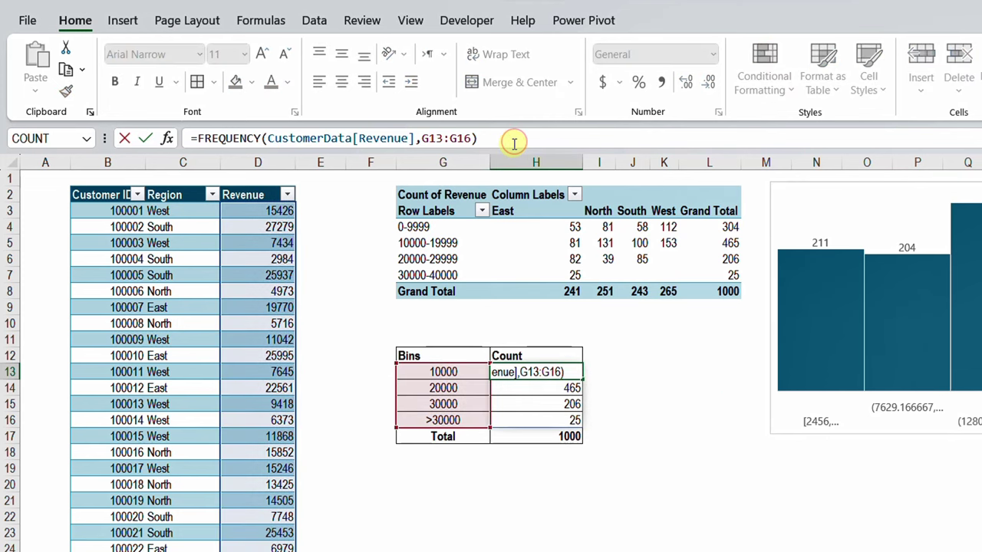
key("Escape")
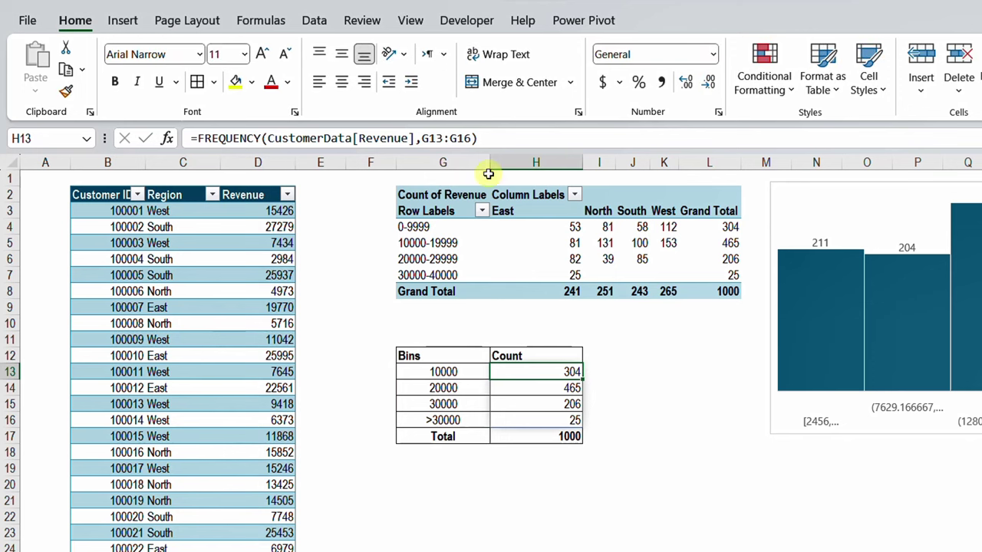
- Try entering =FREQUENCY(CustomerData[Revenue],G13:G16) as an array formula across H13:H16, and restore the single-cell formula in H13
double_click(548, 377)
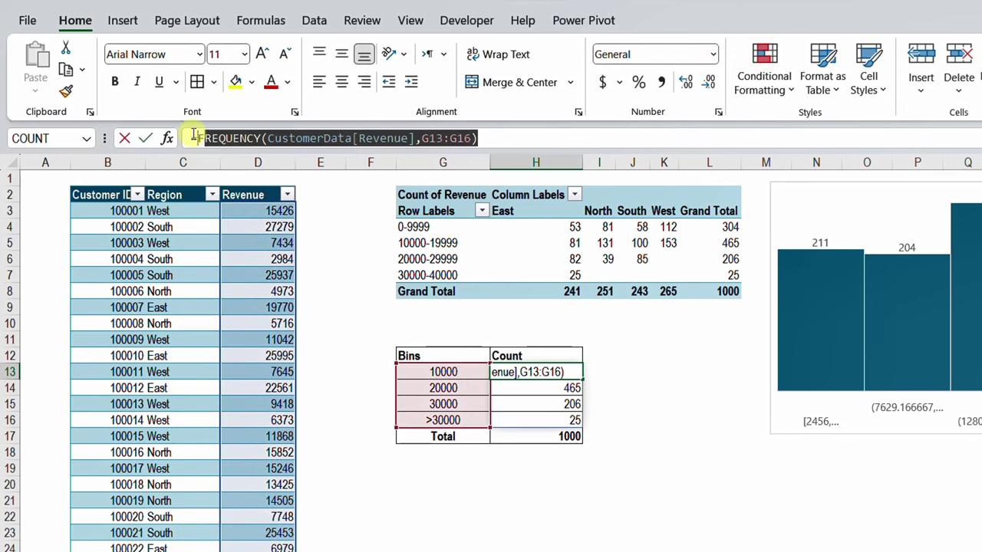
key("Escape")
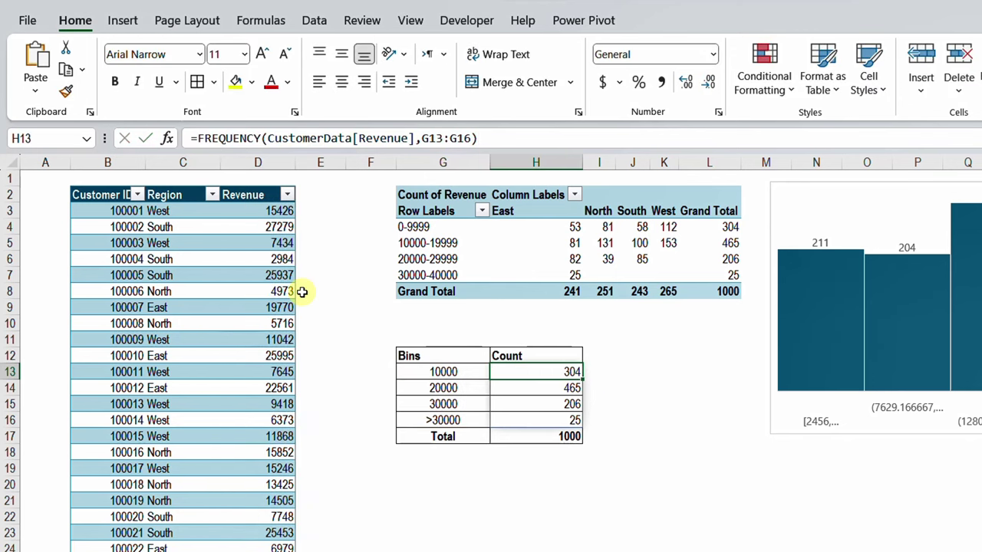
key("Delete")
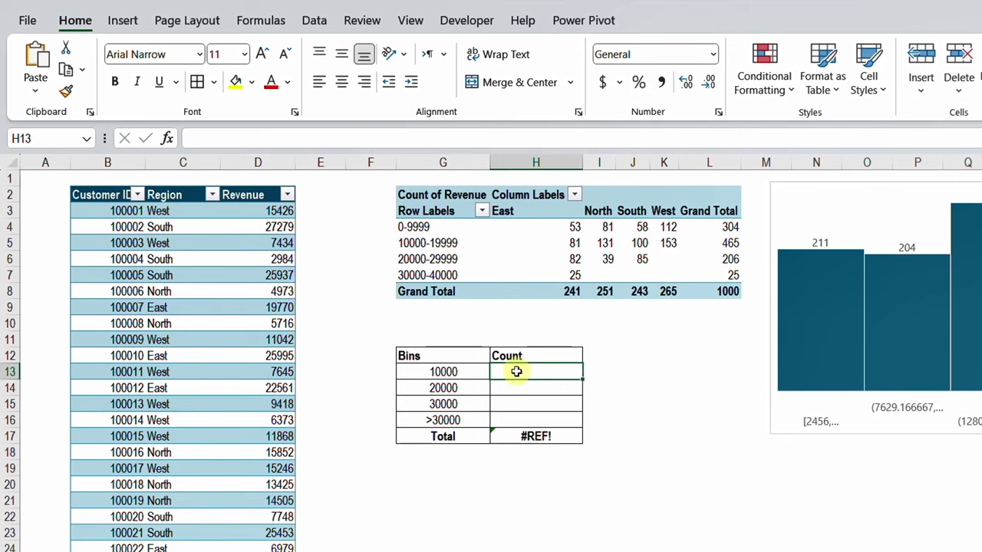
left_click_drag(516, 372, 518, 419)
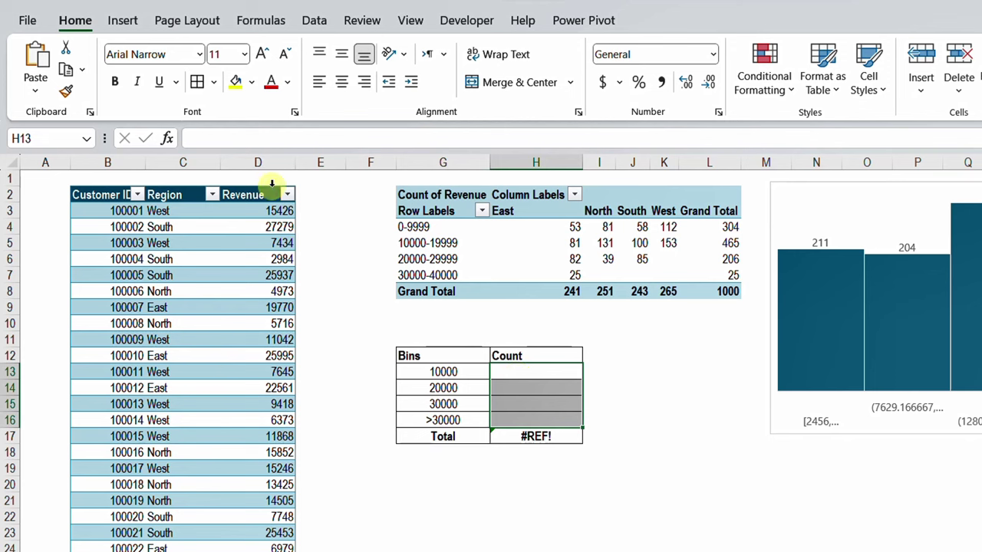
left_click(252, 143)
type("=FREQUENCY(CustomerData[Revenue],G13:G16)")
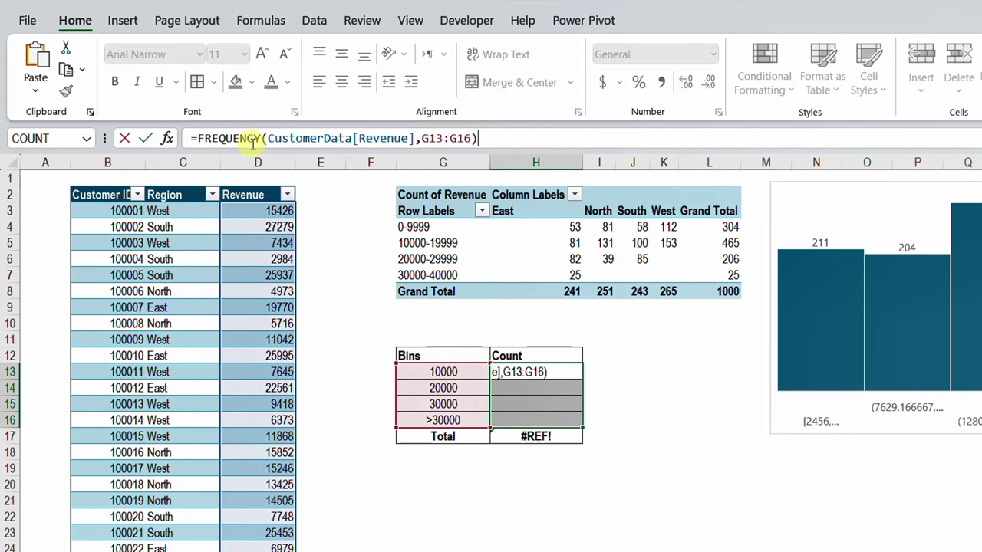
key("ctrl+shift+Return")
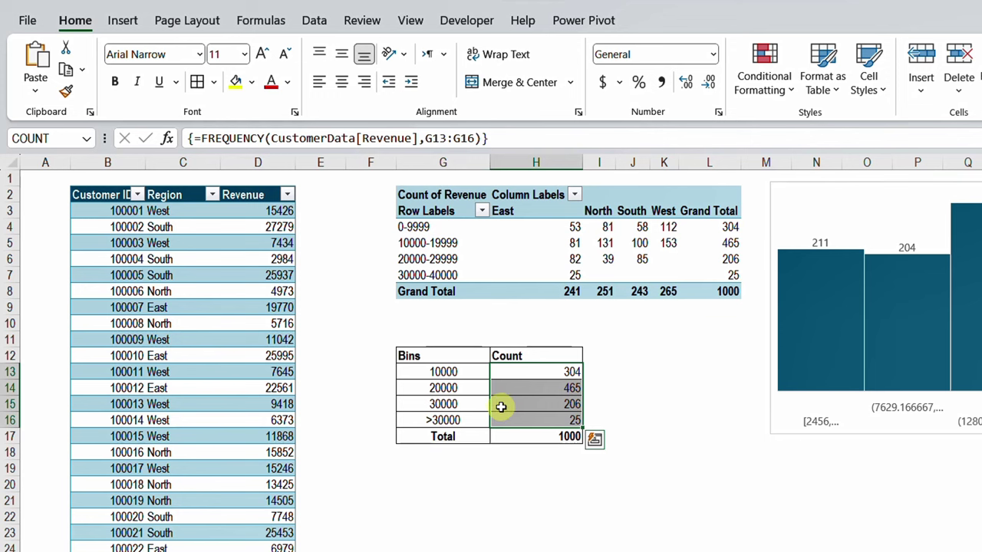
key("Delete")
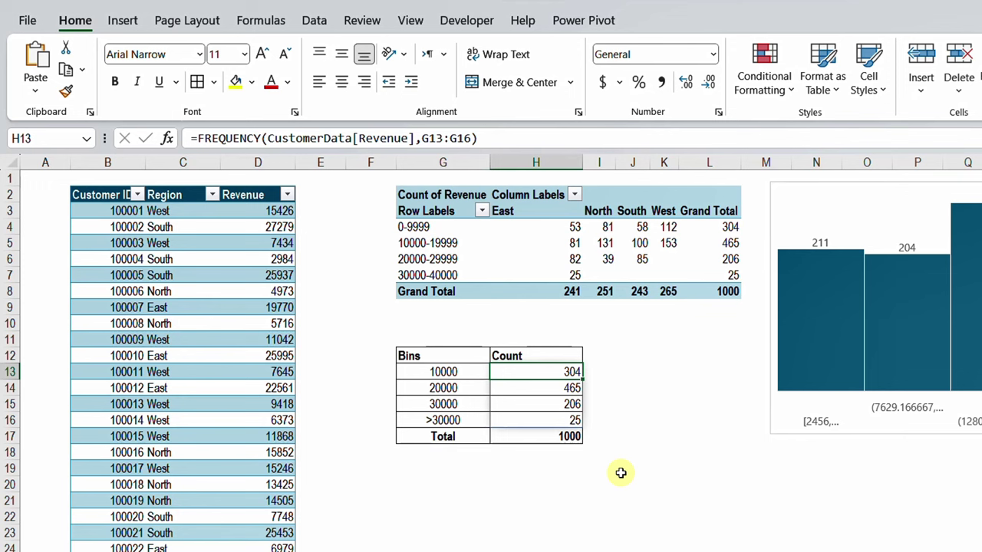
- Move the Count column, including its heading and total, from H12:H17 to L12:L17
key("Up")
key("ctrl+shift+Down")
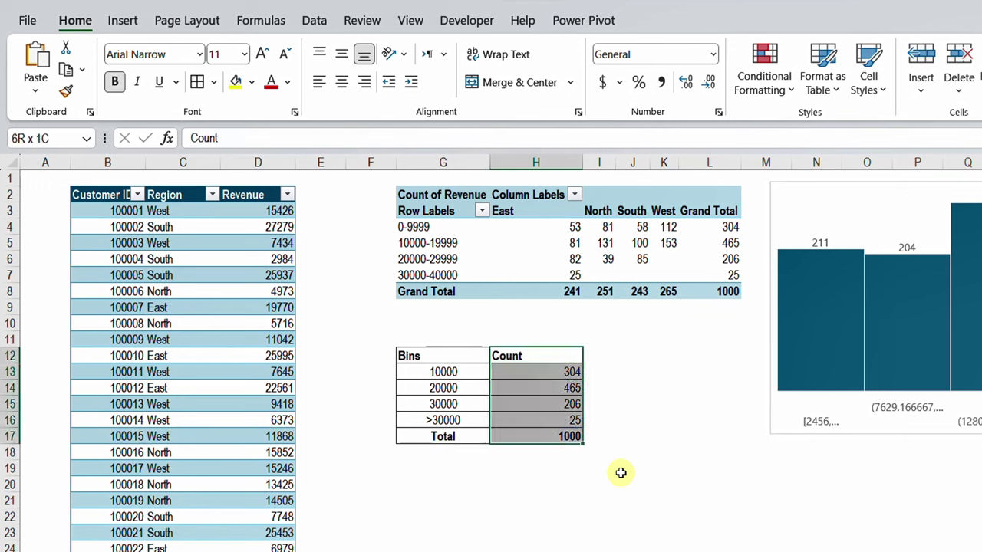
key("ctrl+c")
key("Right")
key("Right")
key("Right")
key("Right")
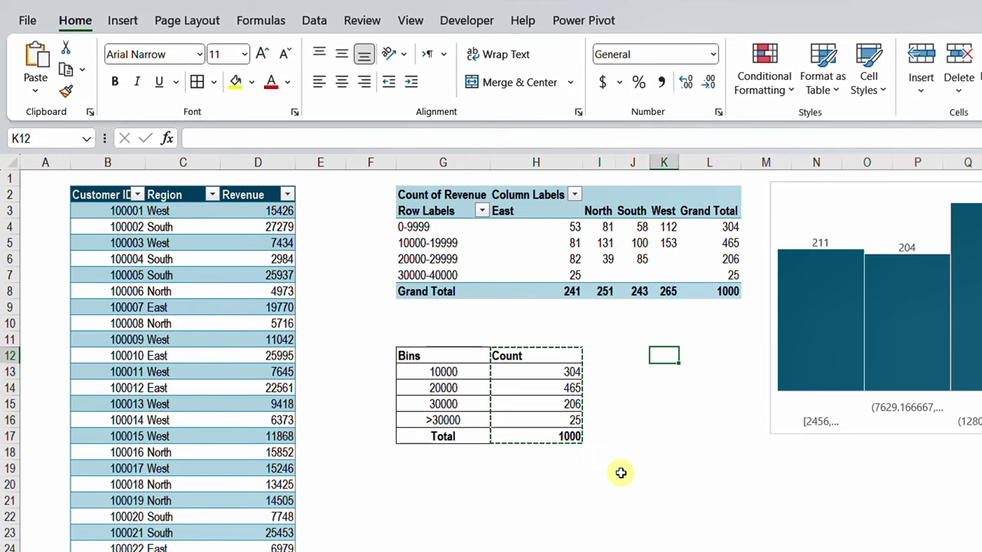
key("ctrl+v")
- Copy the region headings East, North, South and West from the PivotTable's H3:K3 to H12:K12 of the bin table
key("Left")
key("Left")
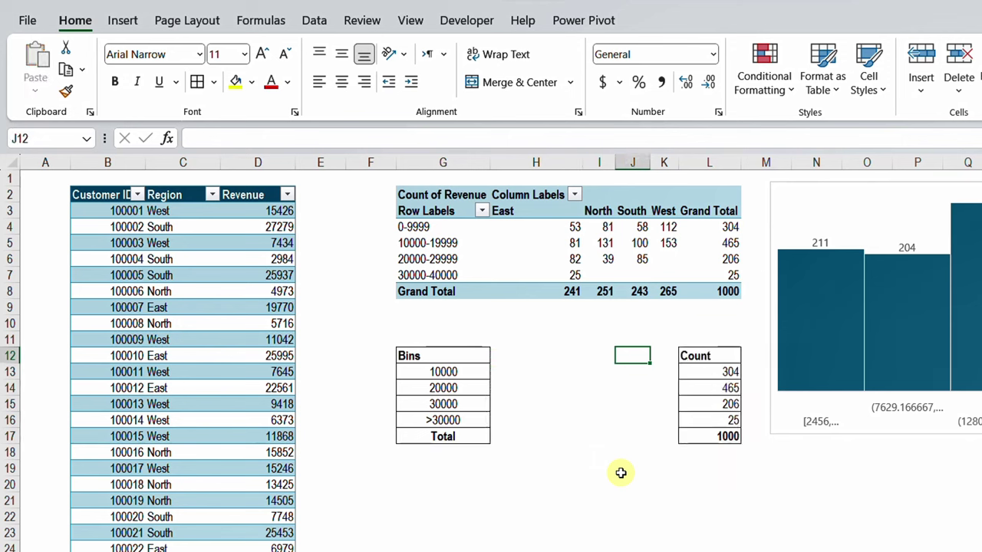
key("Left")
key("Left")
key("Up")
key("Up")
key("Up")
key("Up")
key("Up")
key("Up")
key("Up")
key("Up")
key("Up")
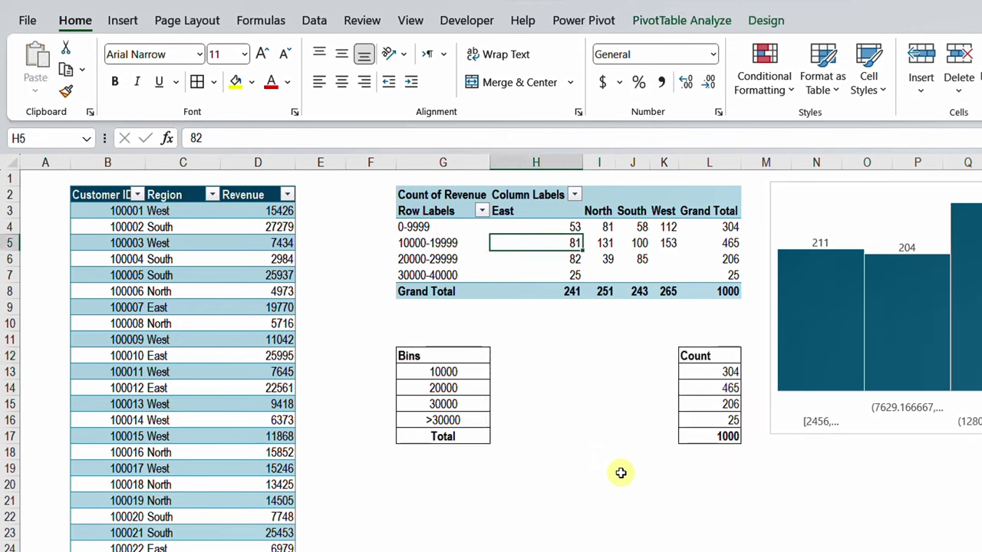
key("shift+Right")
key("shift+Right")
key("shift+Right")
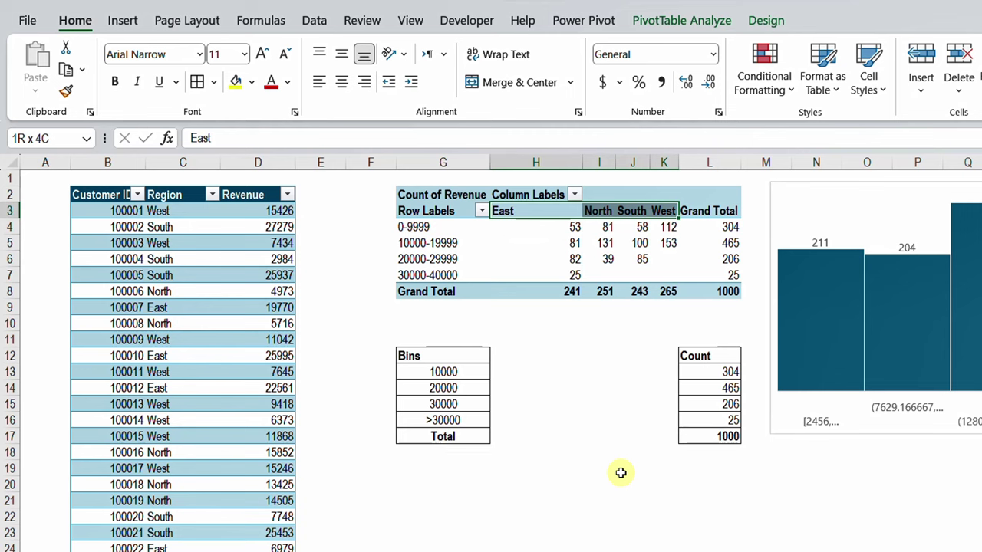
key("ctrl+c")
key("Down")
key("Down")
key("Down")
key("Down")
key("Down")
key("Down")
key("Down")
key("Down")
key("Down")
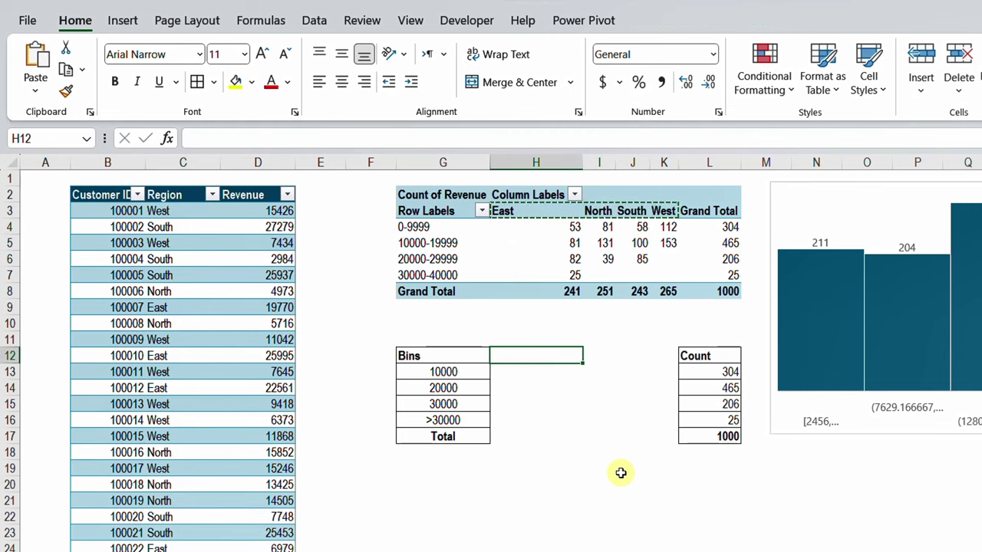
key("F6")
key("Down")
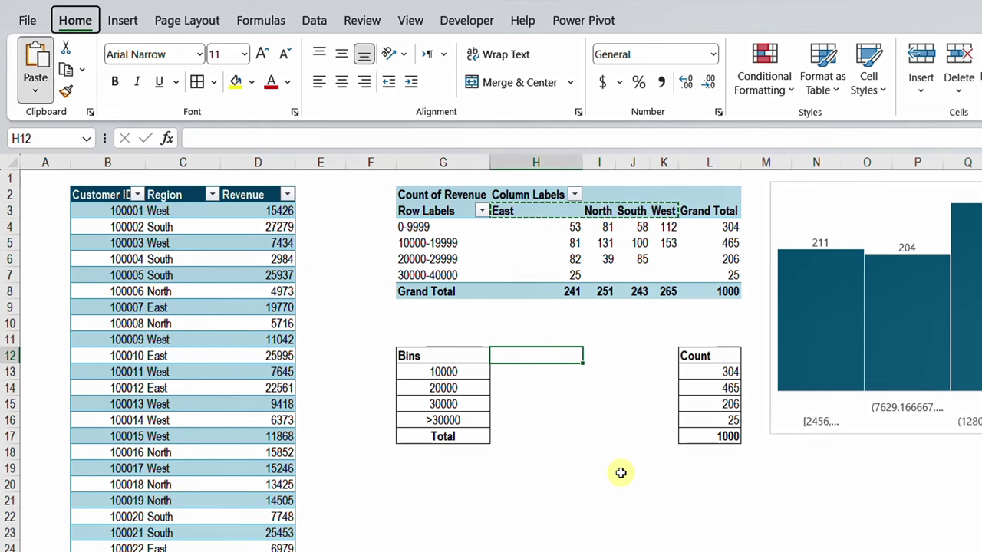
key("Return")
- Format the new region columns H12:K17 with borders and bold, centred headings, and give columns H to L equal widths
key("shift+Down")
key("shift+Down")
key("shift+Down")
key("shift+Down")
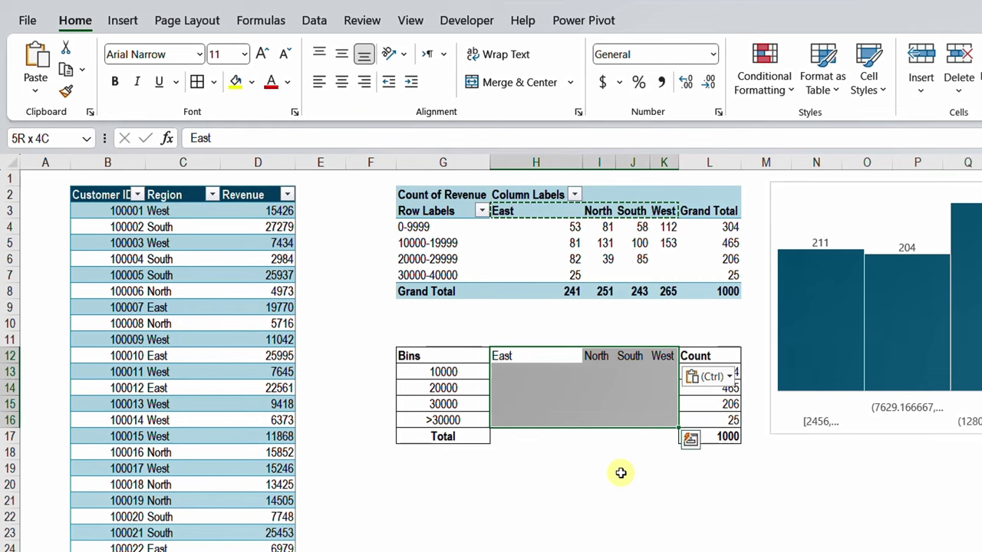
key("shift+BackSpace")
key("shift+Right")
key("shift+Right")
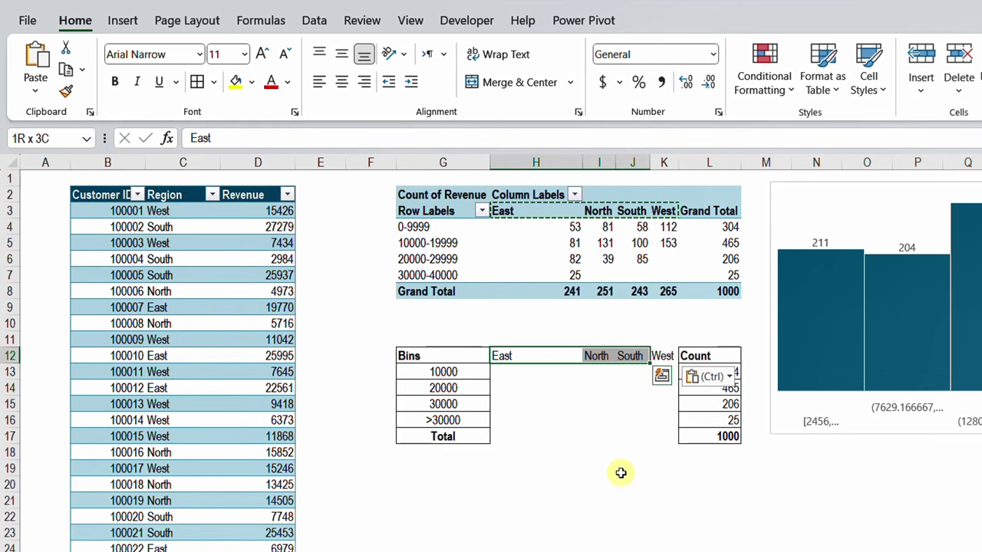
left_click(341, 81)
- Enter =FILTER(CustomerData[Revenue],CustomerData[Region]=H12) in H13 to list the East region's revenues
left_click(548, 375)
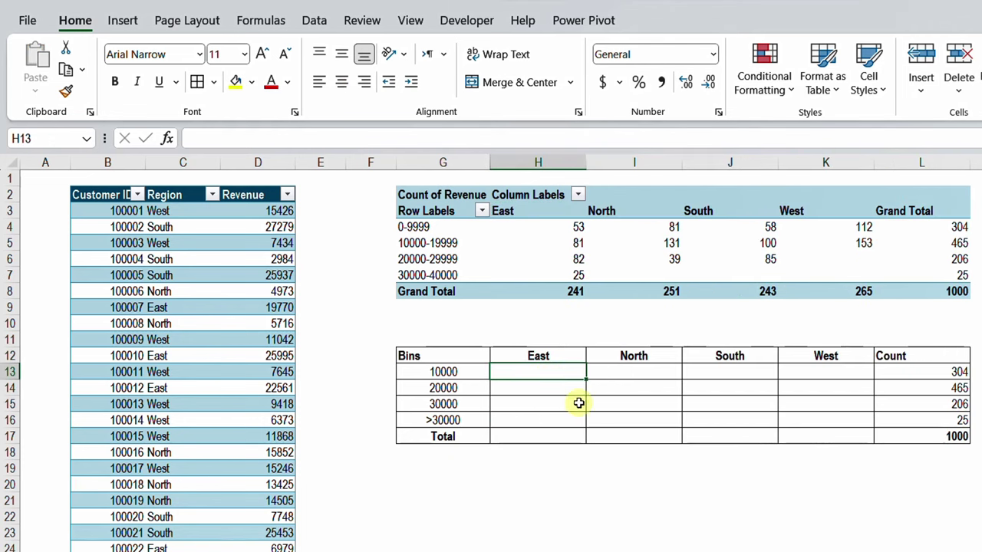
left_click(563, 372)
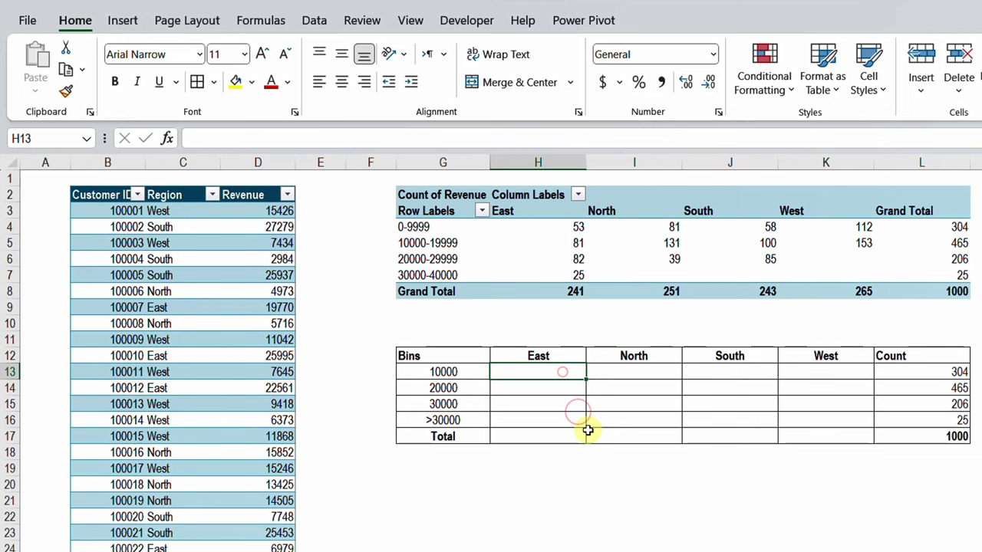
type("=fi")
key("Tab")
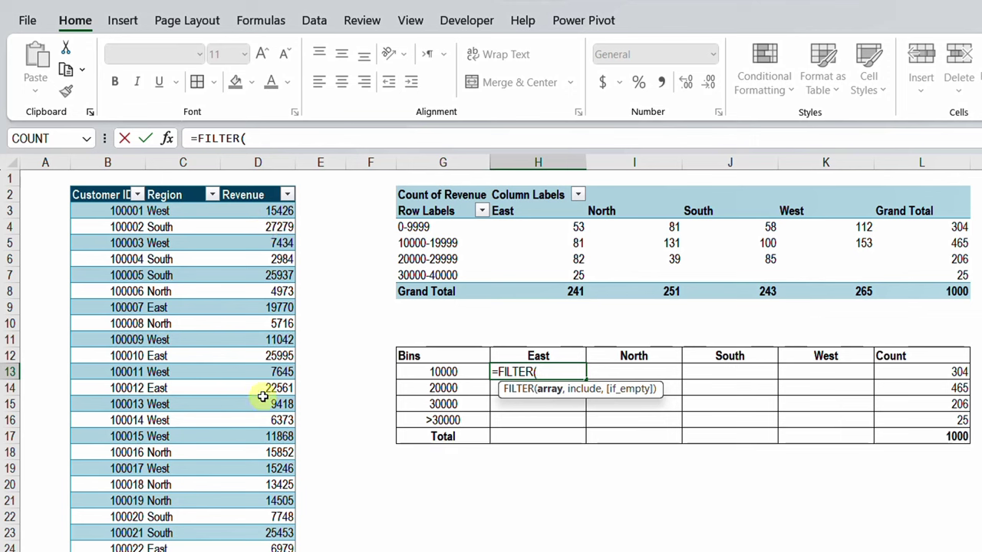
left_click(247, 184)
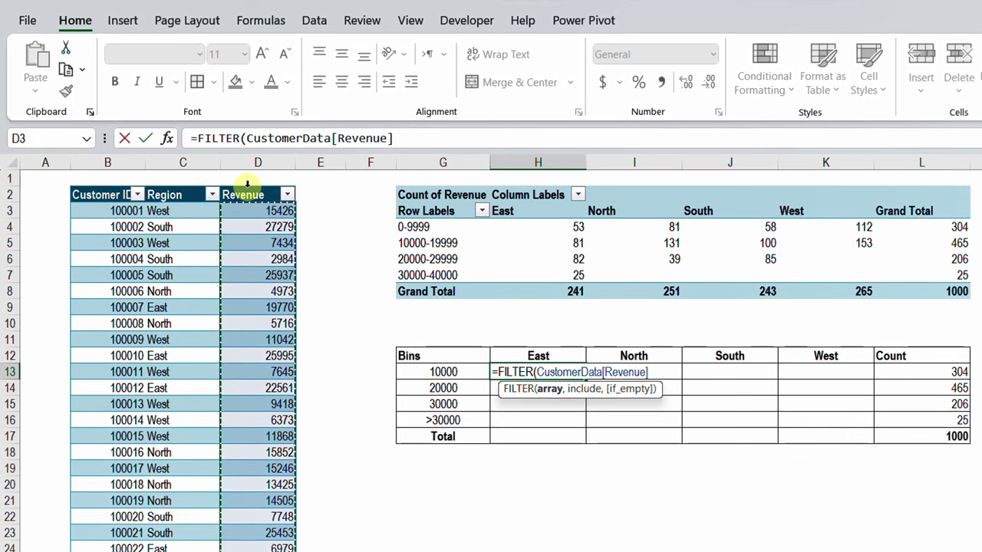
type(",")
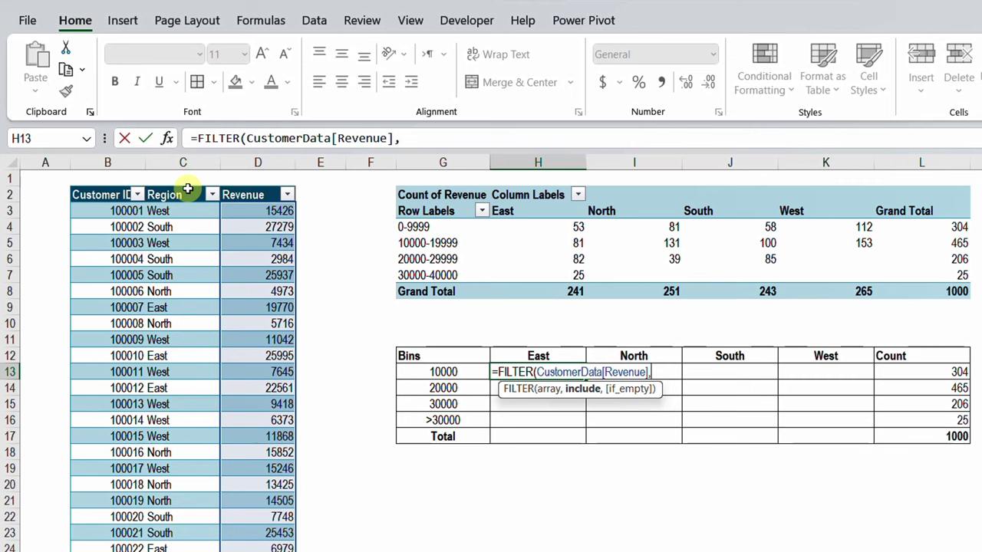
left_click(187, 189)
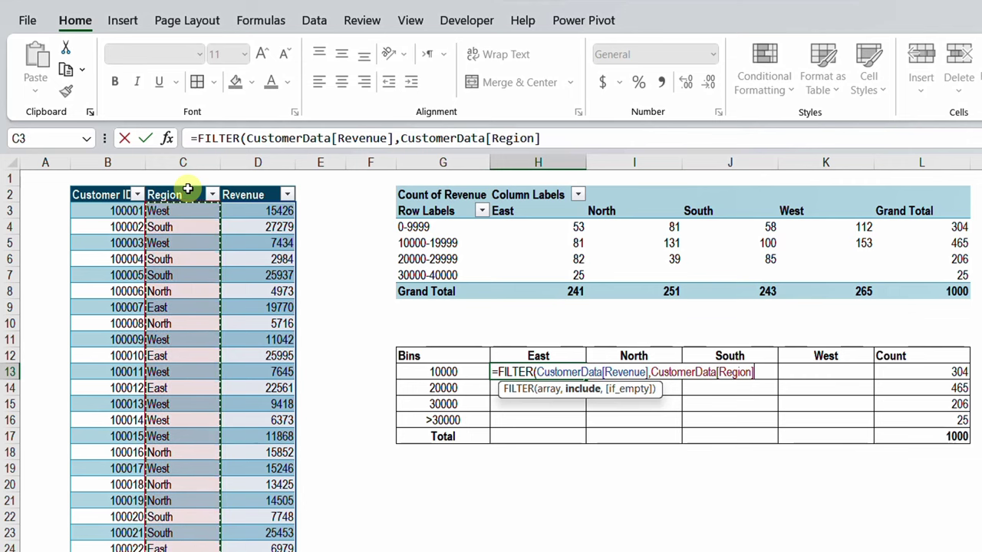
type("=")
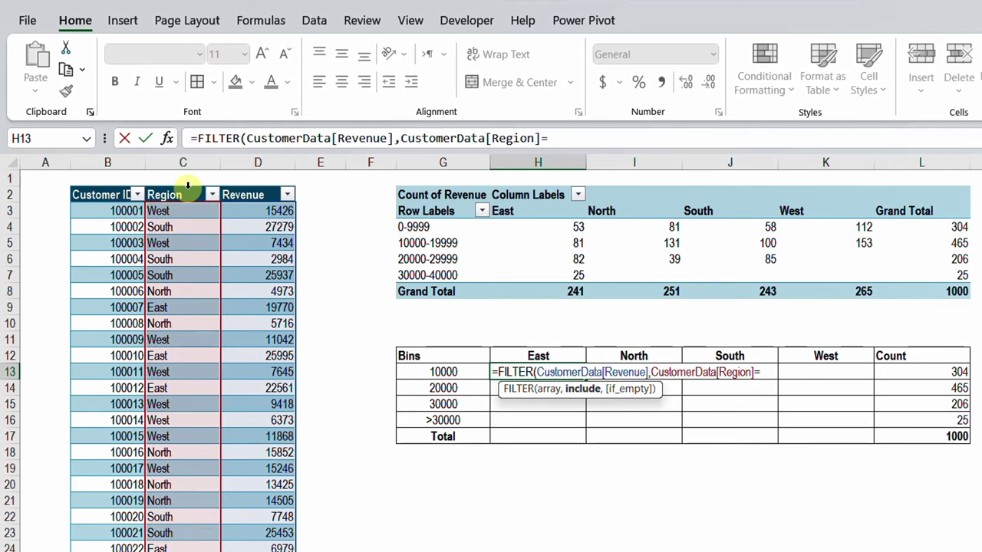
left_click(540, 355)
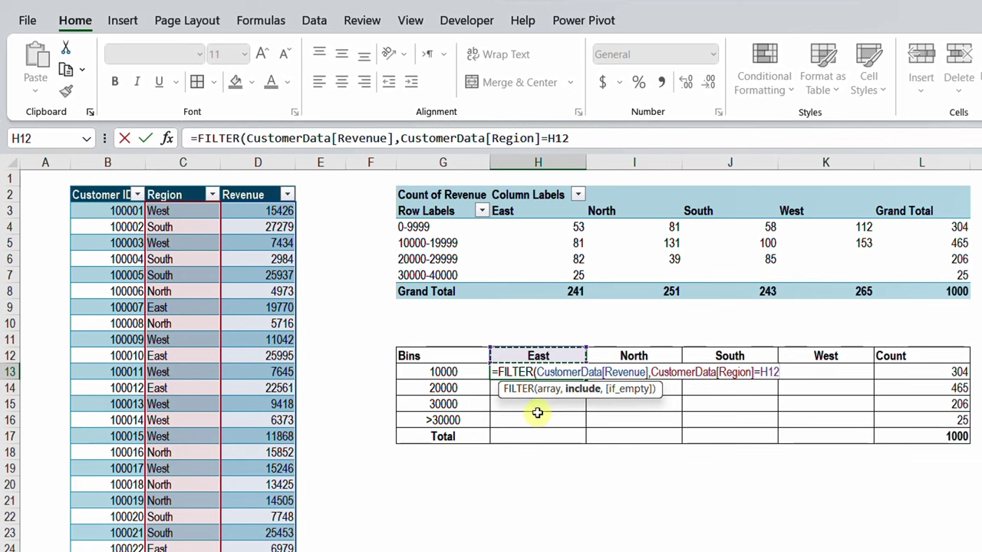
key("Return")
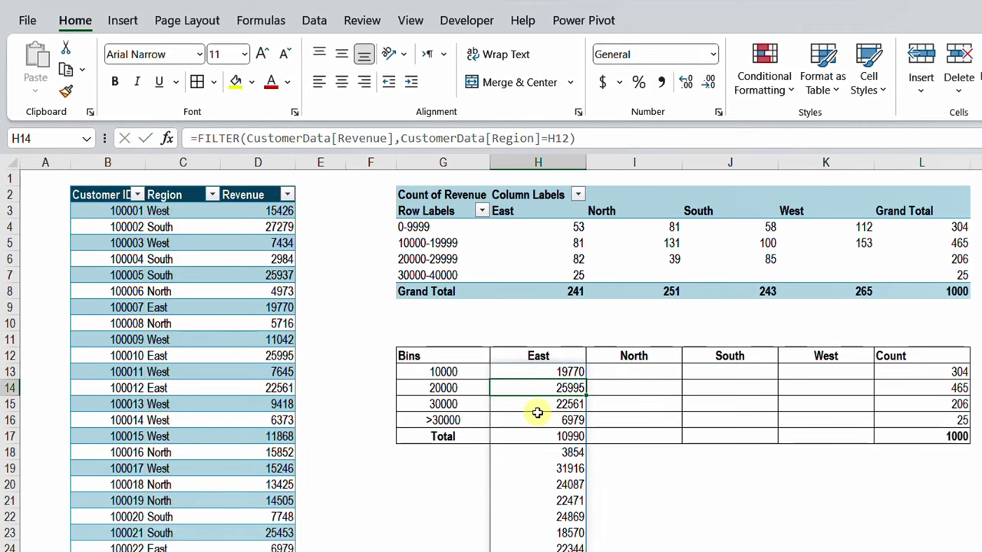
- Wrap the FILTER formula in H13 in FREQUENCY as its data array, using the absolute range $G$13:$G$16 as bins
scroll(537, 412, "down", 12)
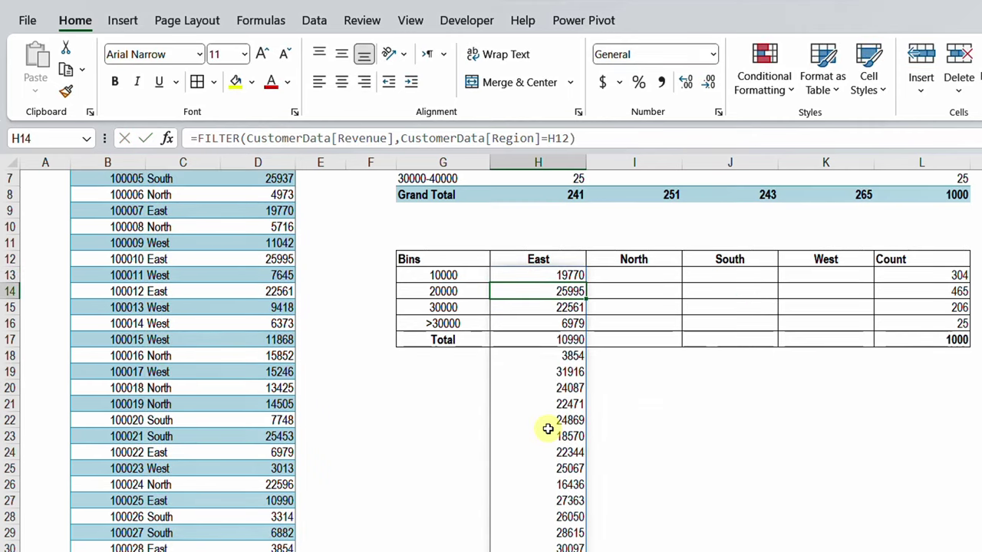
scroll(548, 429, "down", 5)
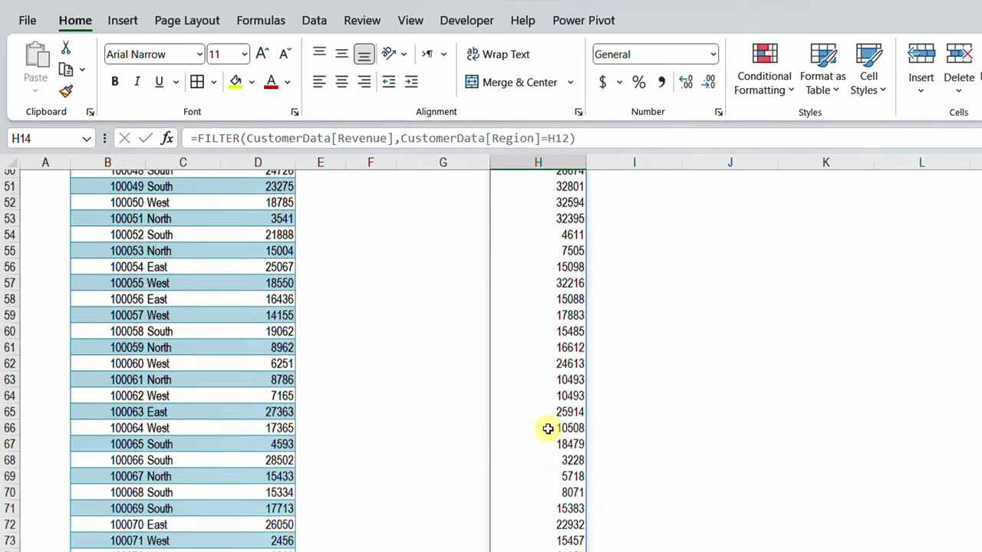
scroll(548, 429, "up", 16)
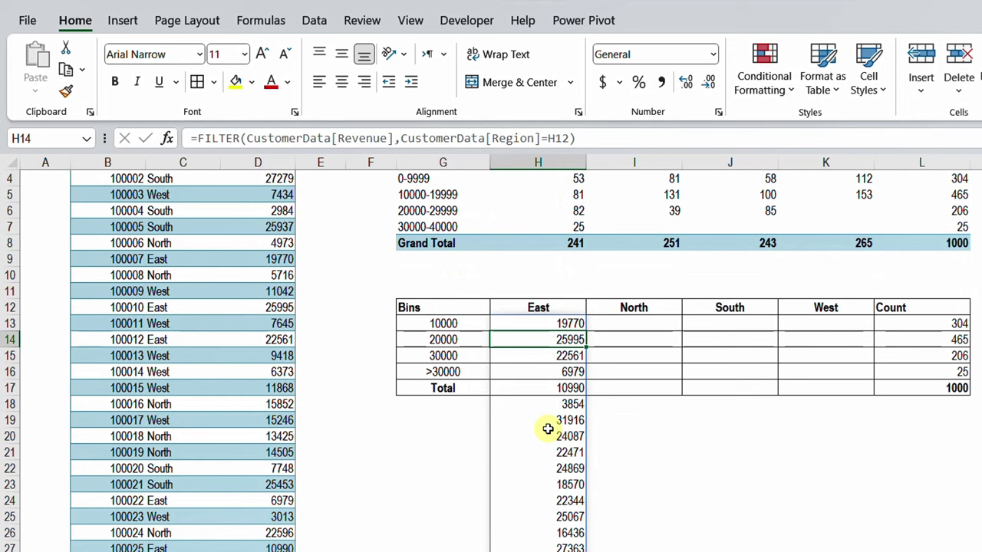
left_click(552, 324)
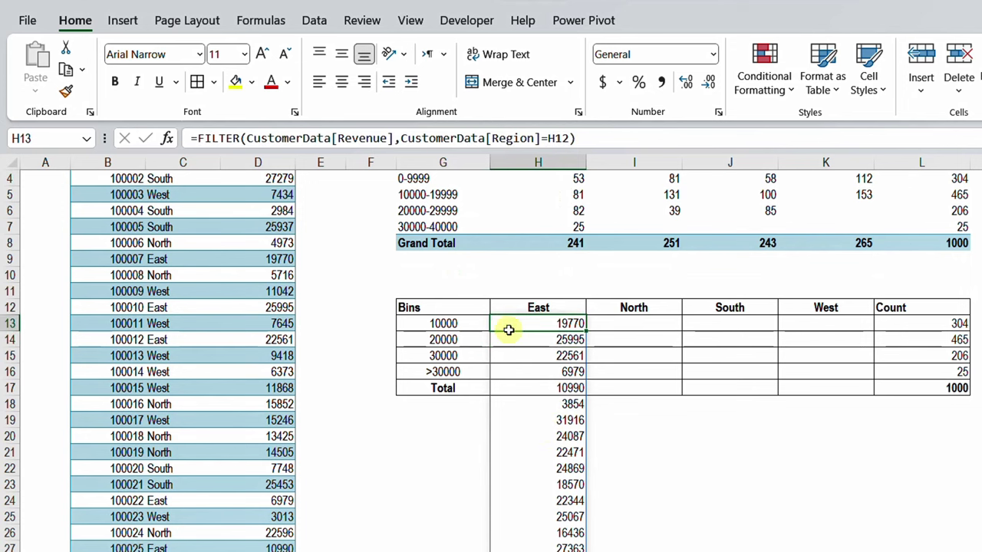
left_click(198, 140)
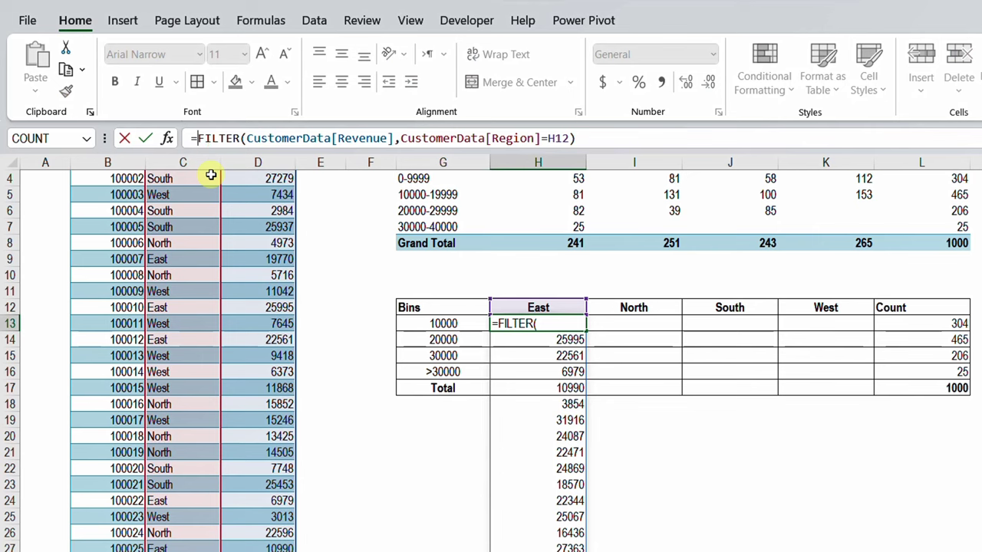
type("fr")
key("Tab")
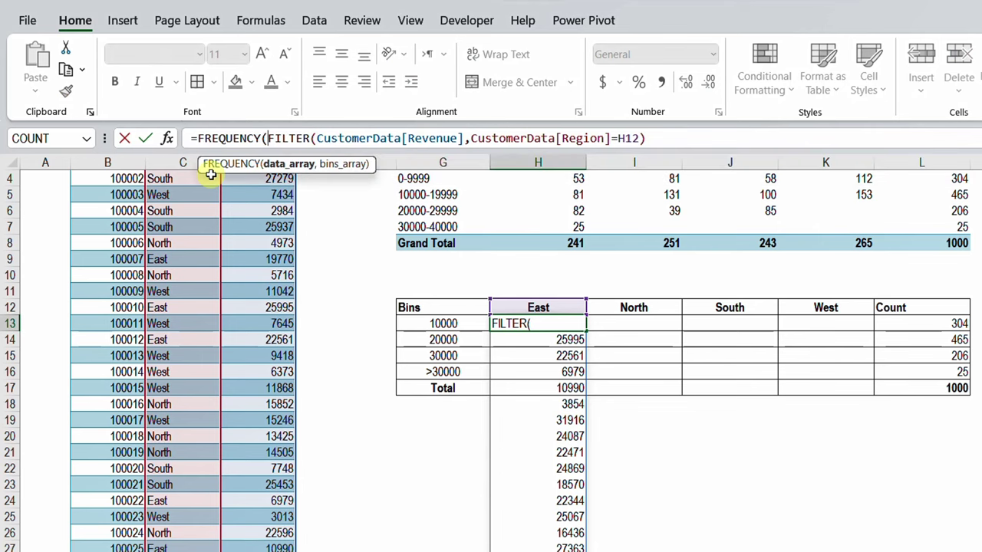
left_click(285, 164)
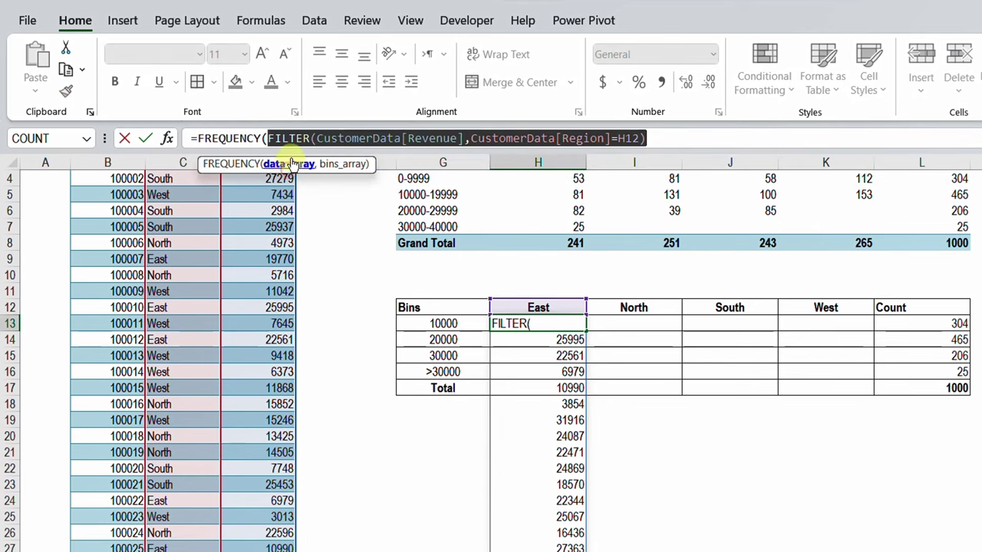
left_click(679, 138)
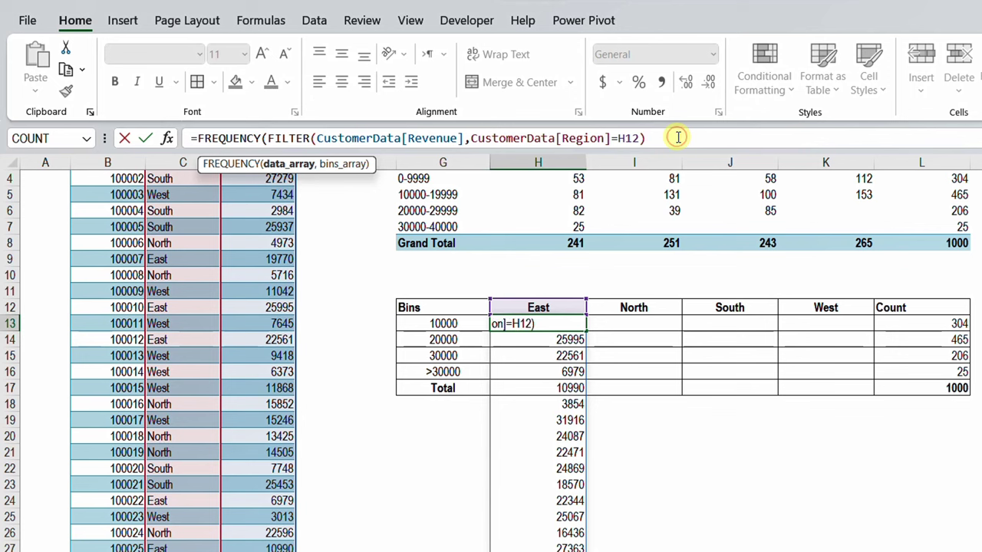
type(",")
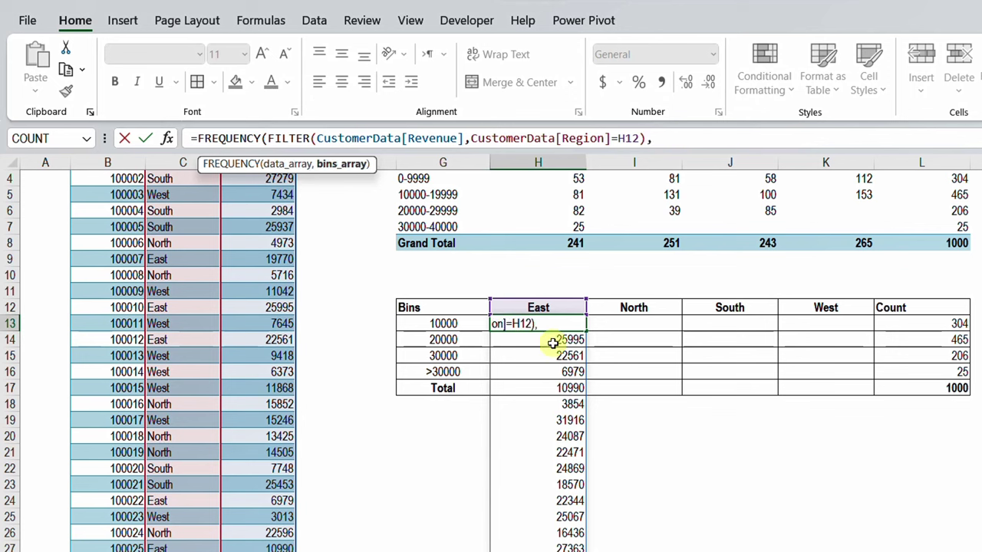
left_click_drag(445, 324, 451, 371)
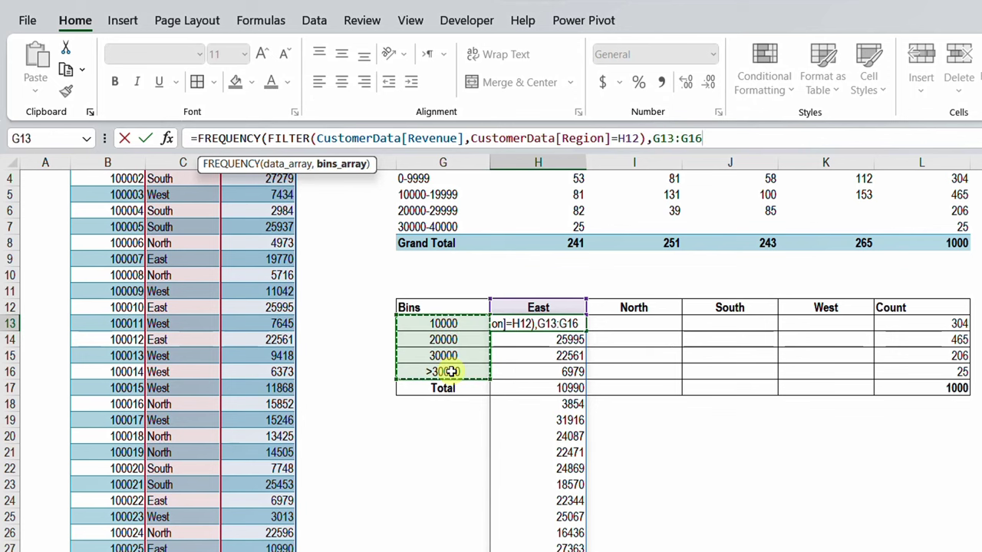
key("F4")
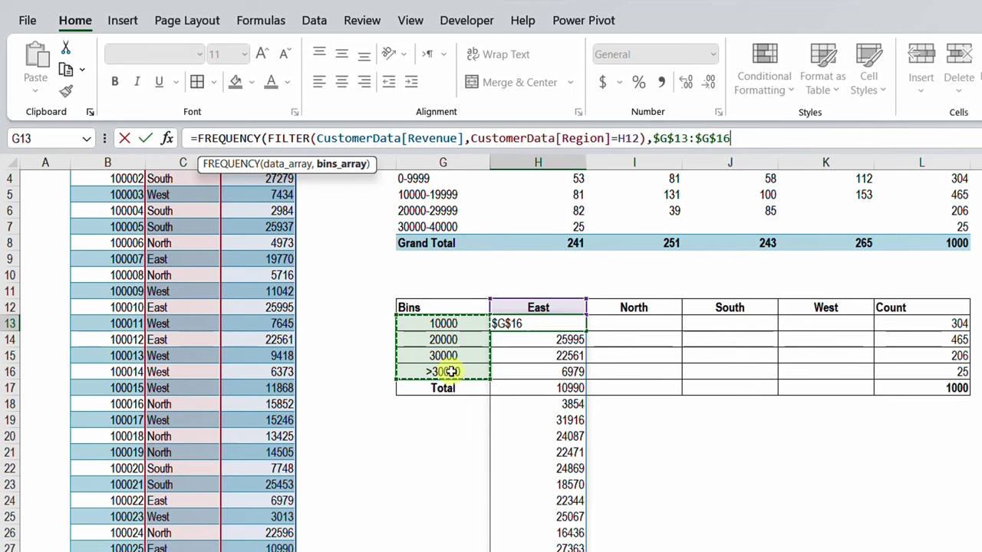
type(")")
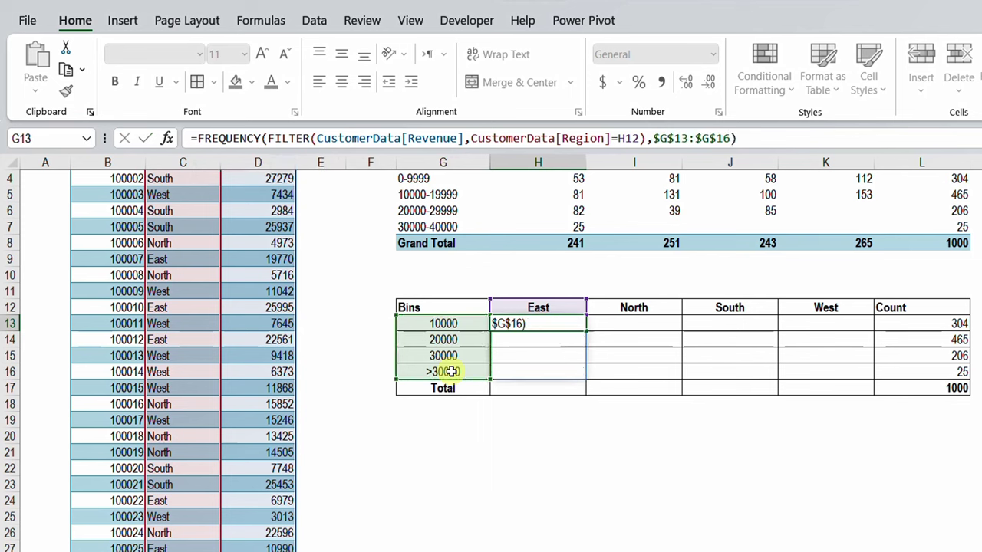
key("Return")
key("Return")
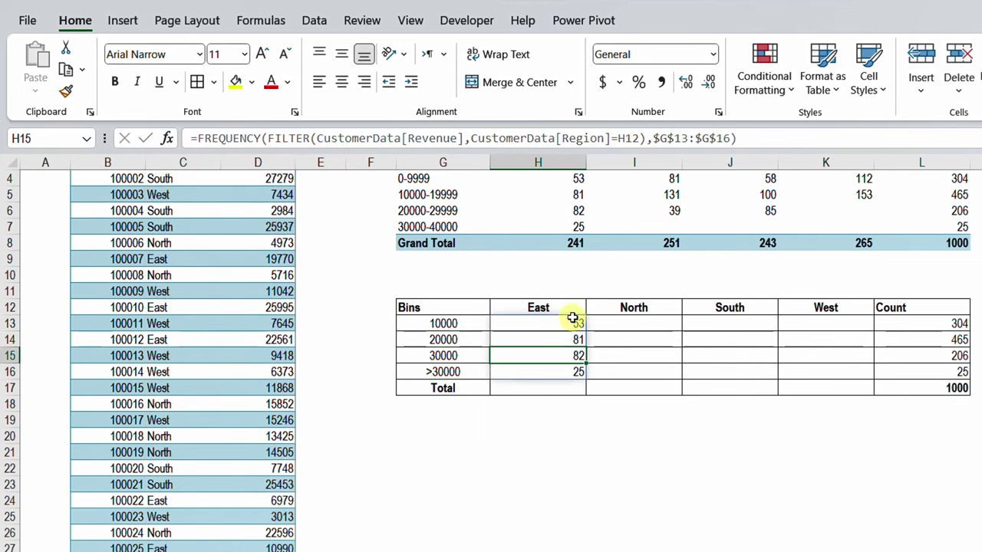
- Copy the FREQUENCY formula from H13 across I13:K13 for the North, South and West regions
left_click_drag(574, 320, 811, 322)
key("ctrl+c")
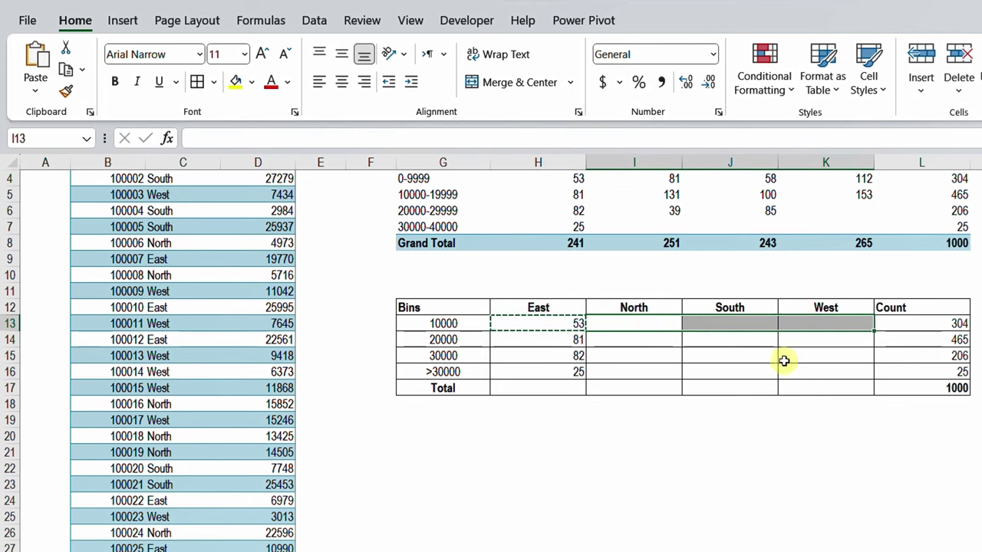
key("ctrl+v")
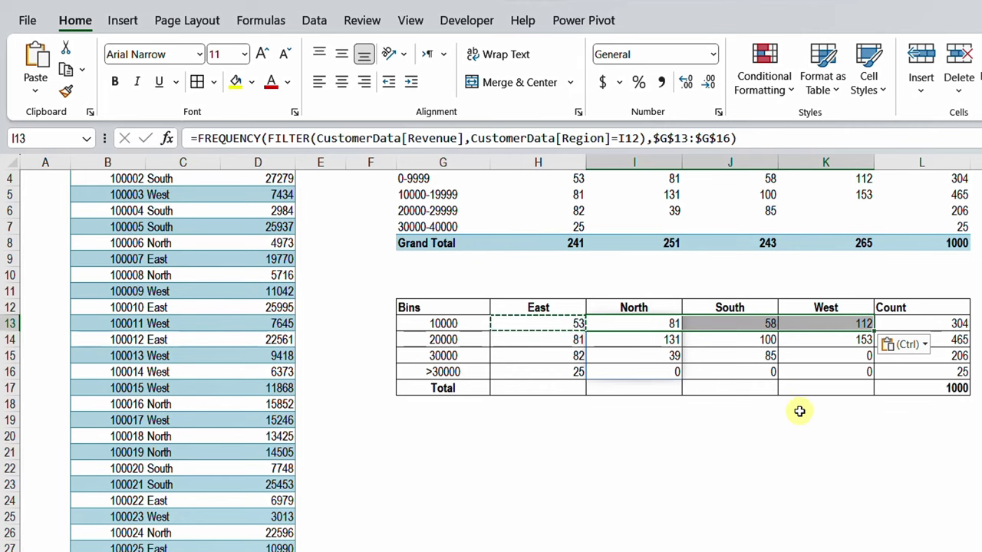
scroll(862, 415, "up", 1)
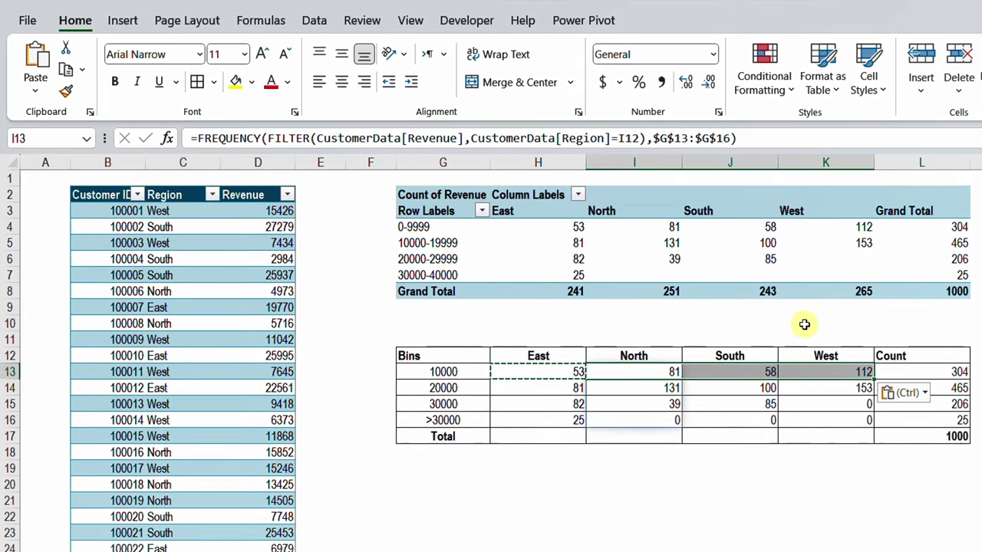
left_click(804, 324)
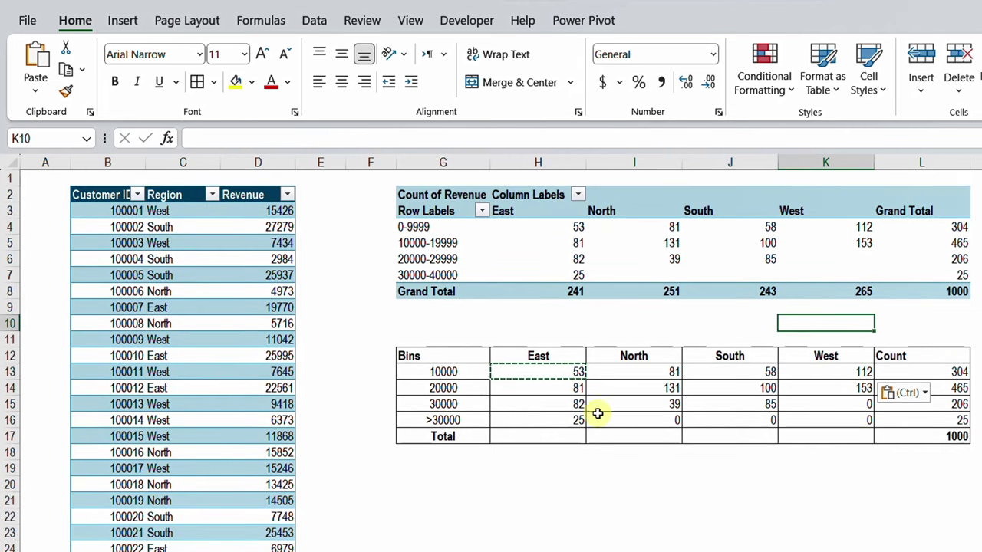
left_click(620, 460)
key("Escape")
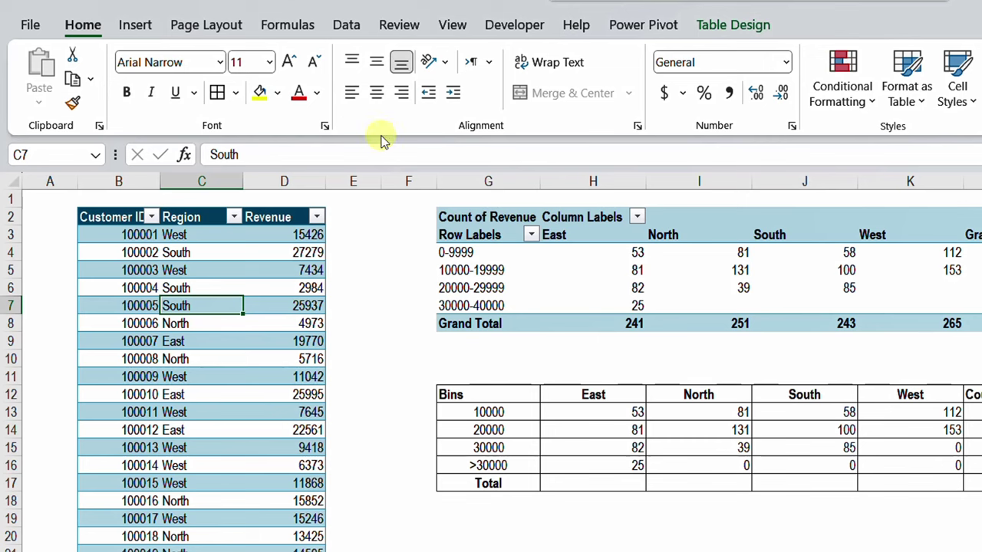
- Load the CustomerData table into the Power Query Editor and rename the query Customer_Bins
left_click(347, 31)
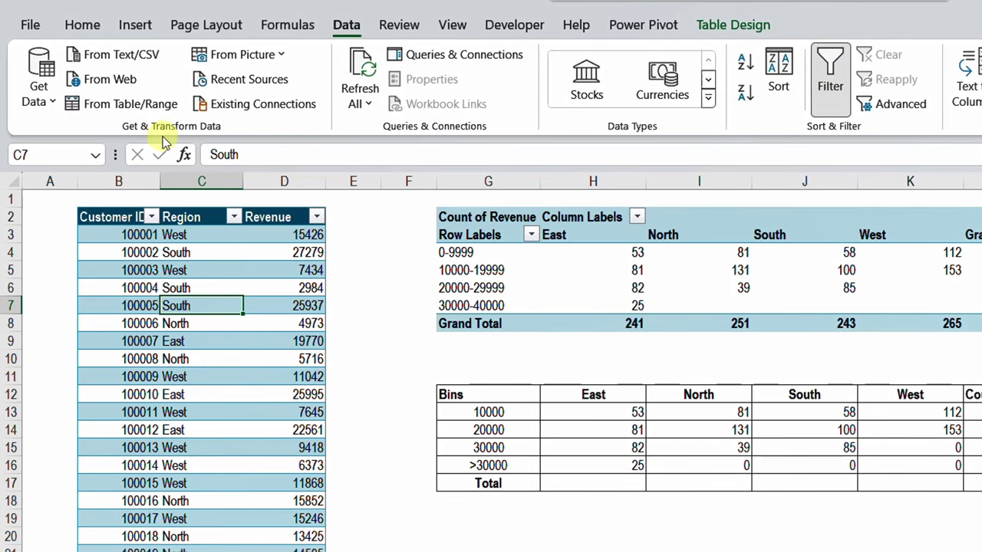
left_click(104, 107)
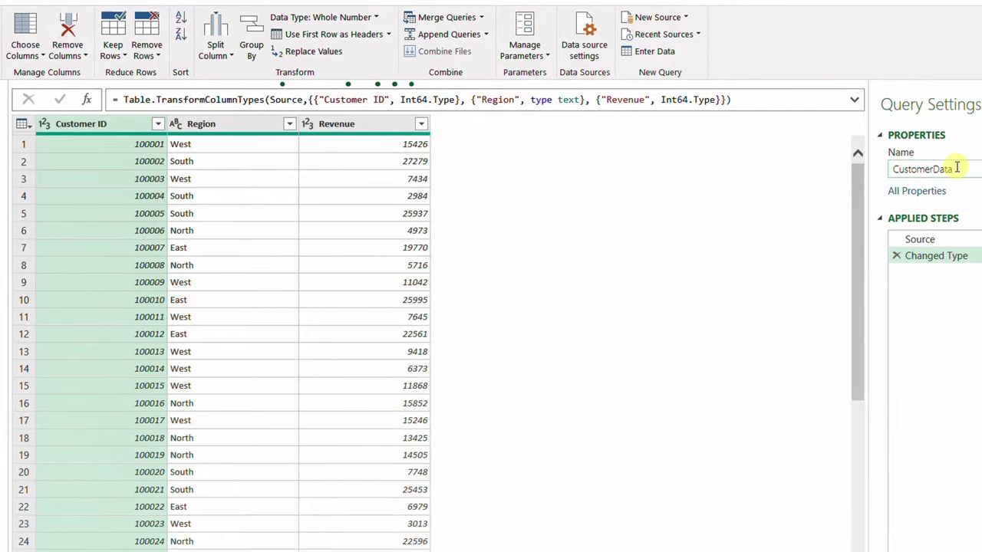
left_click_drag(934, 169, 962, 172)
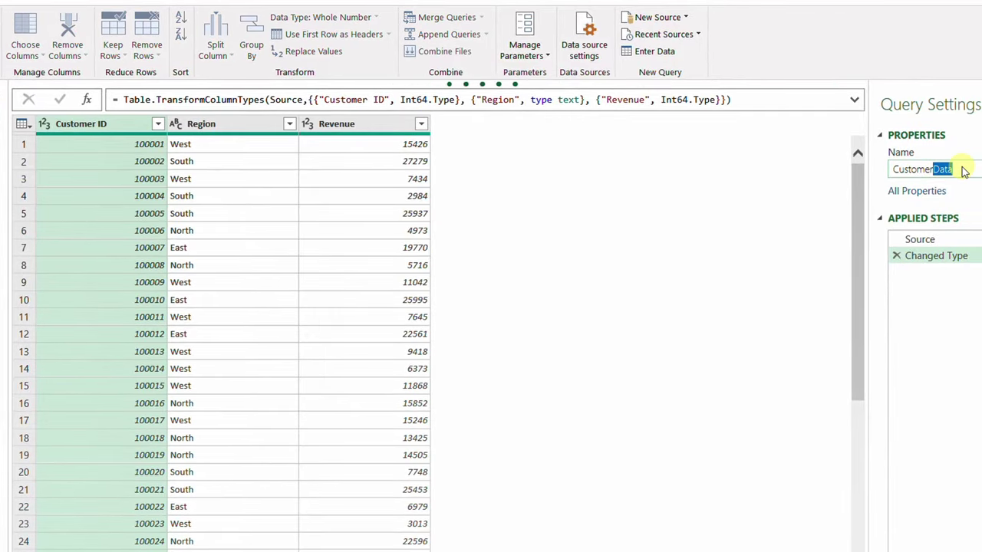
type("_Bins")
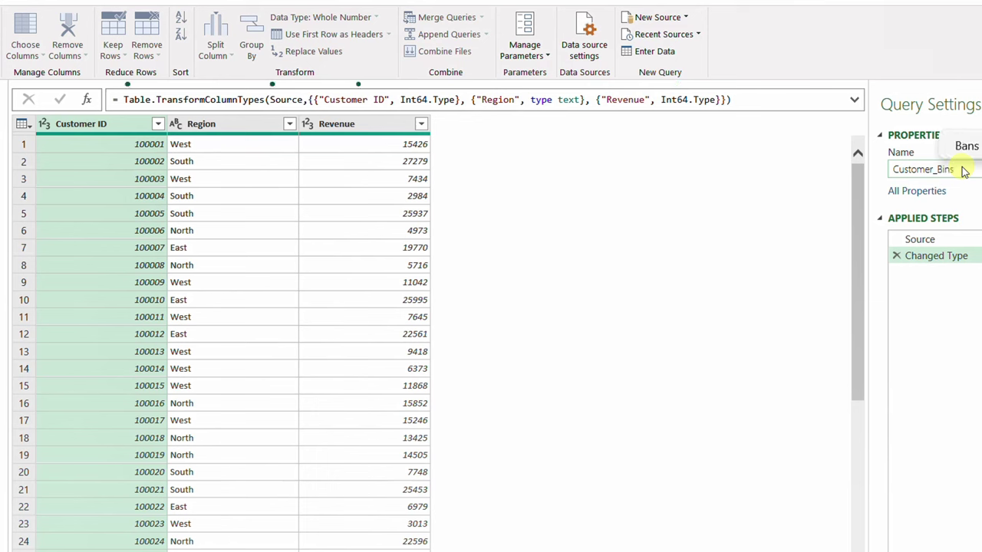
key("Return")
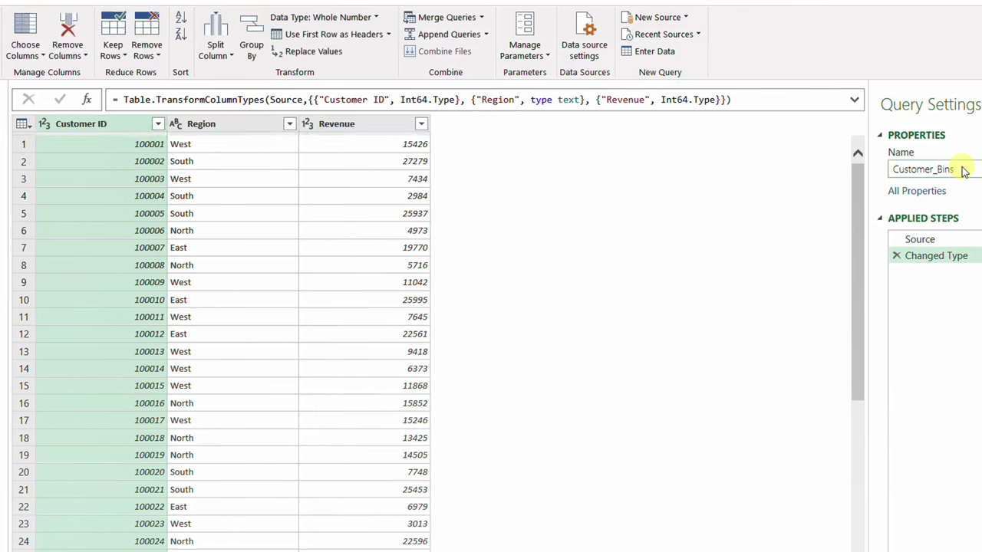
left_click(943, 239)
left_click(949, 257)
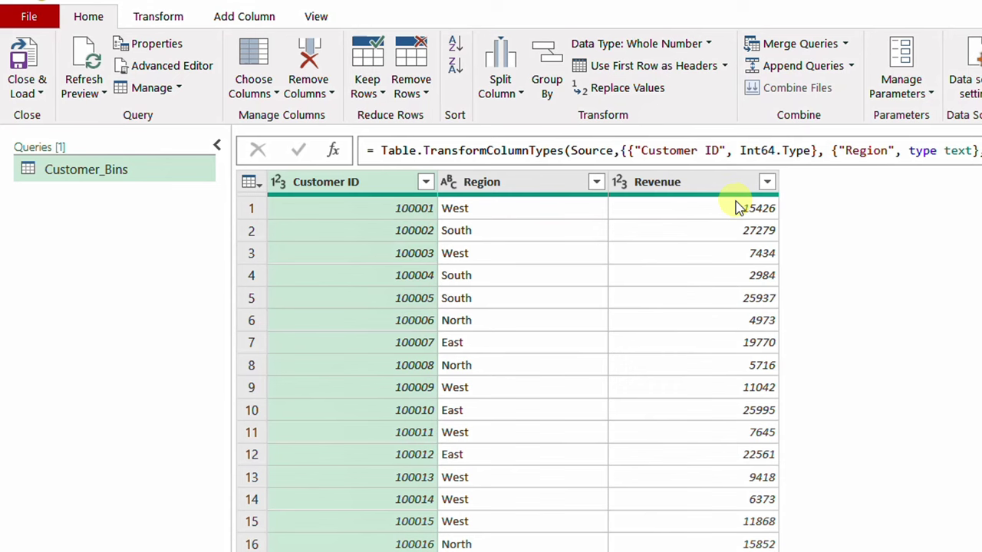
left_click(245, 18)
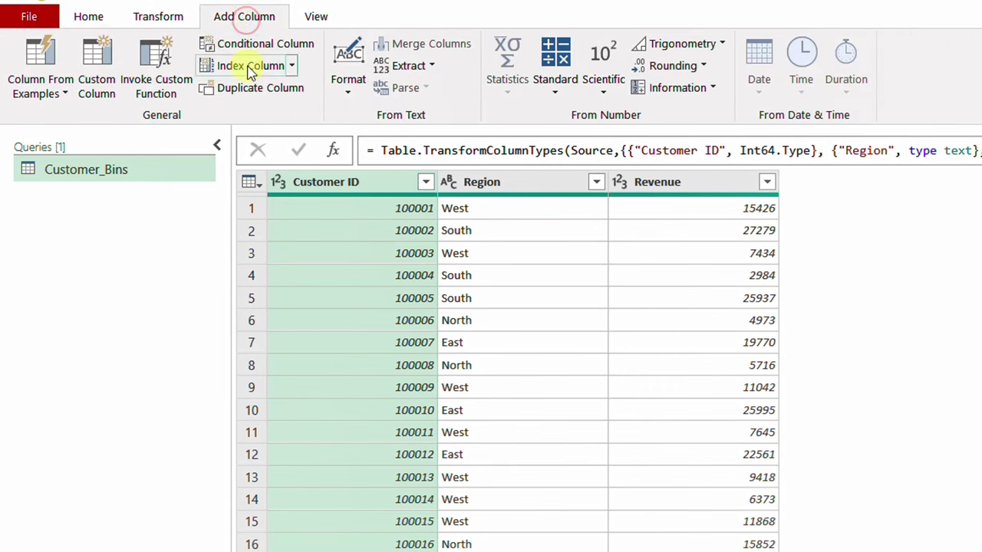
left_click(65, 94)
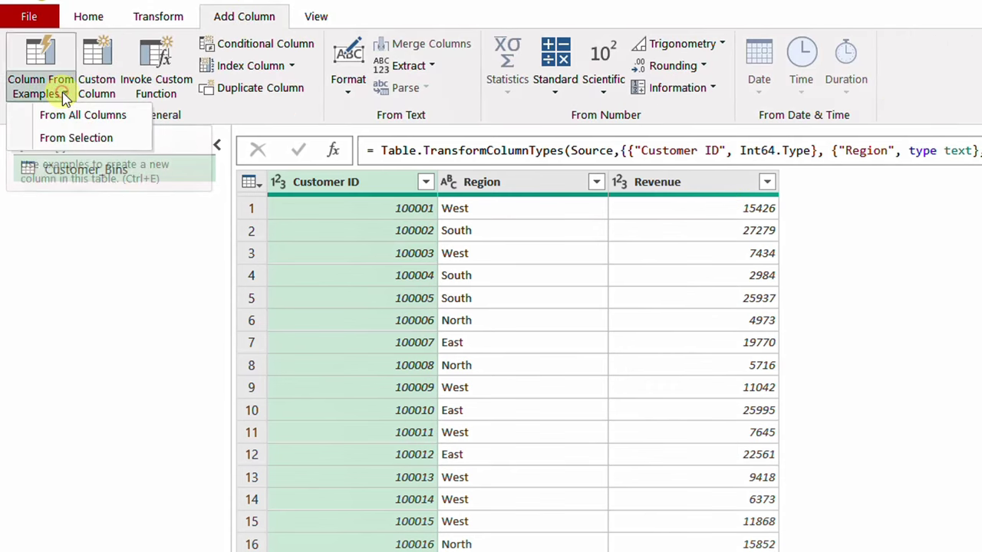
left_click(664, 187)
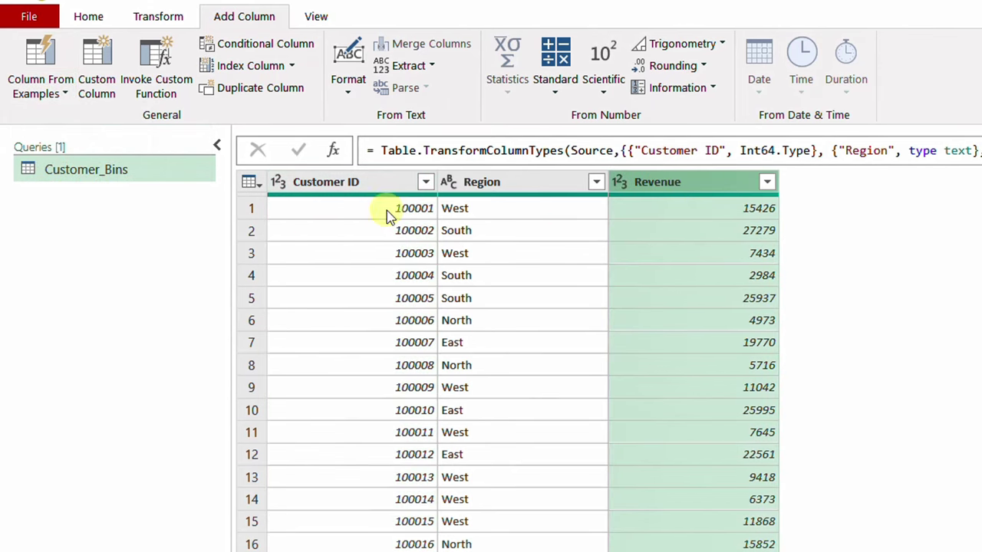
left_click(64, 95)
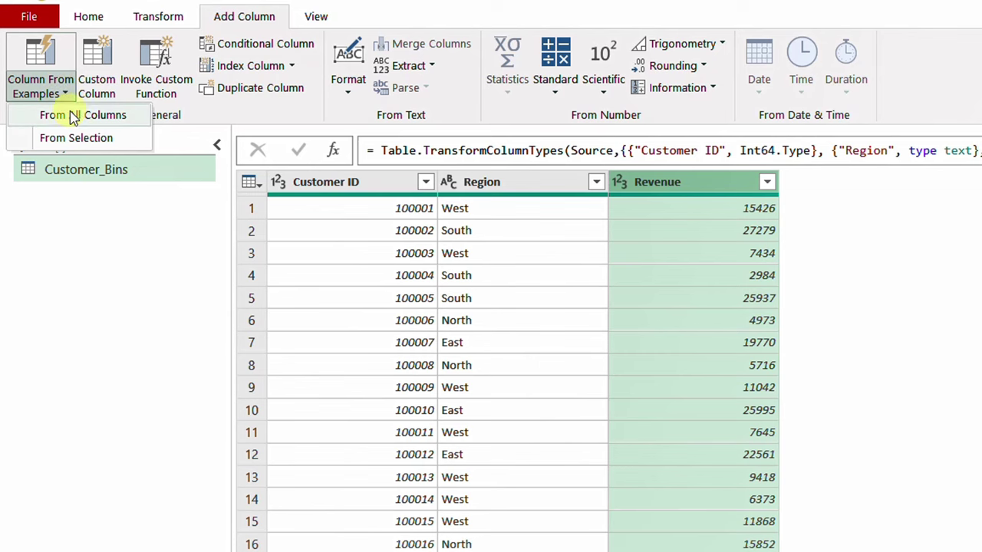
left_click(90, 139)
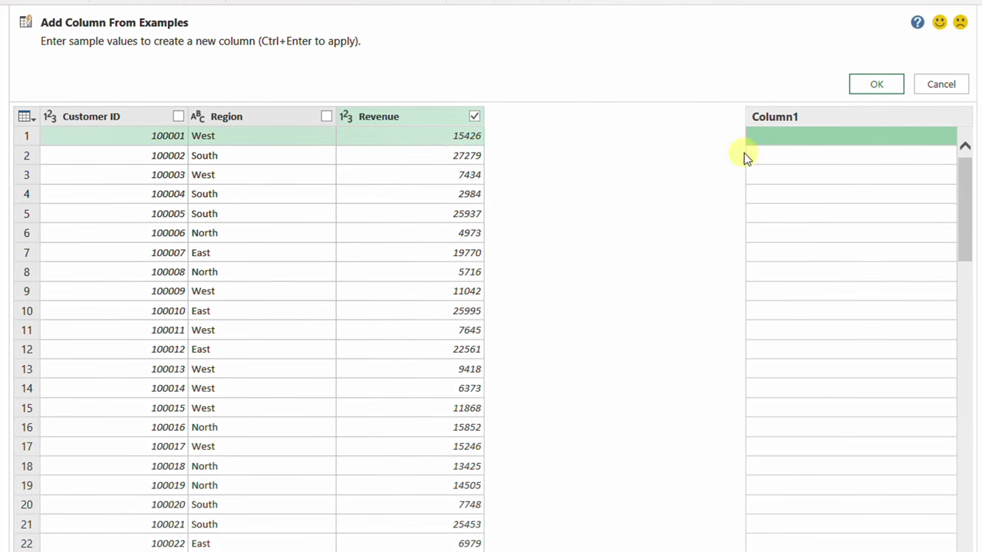
type("10000-20000")
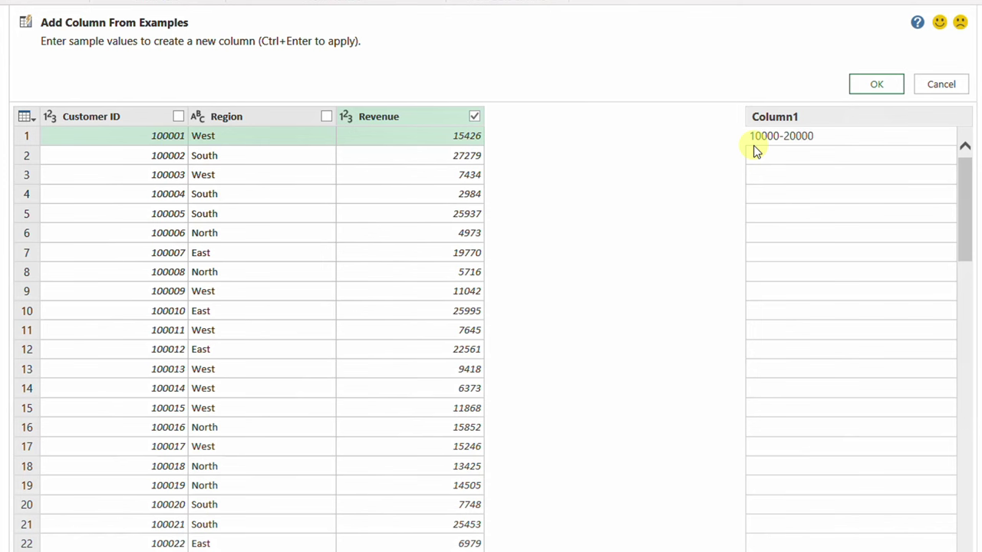
key("Return")
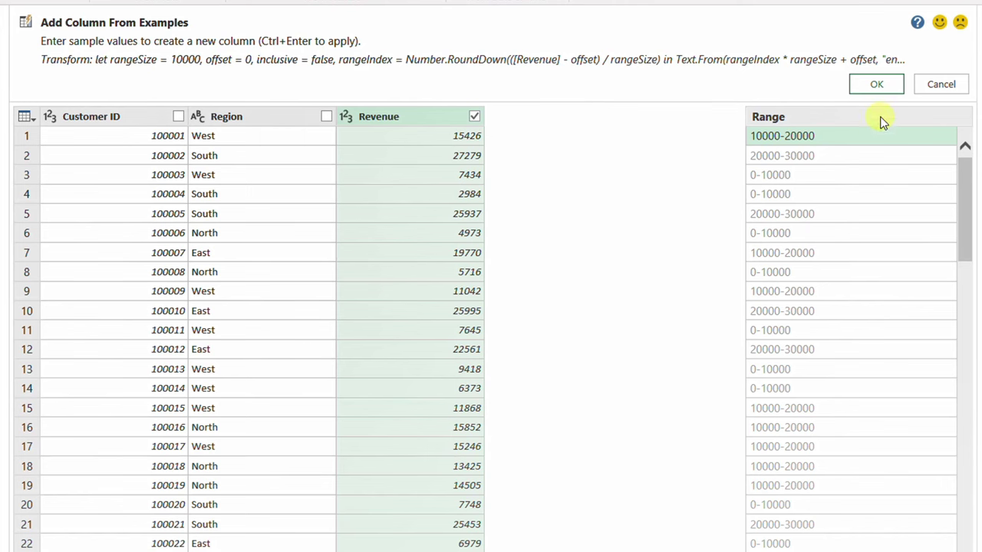
left_click(879, 84)
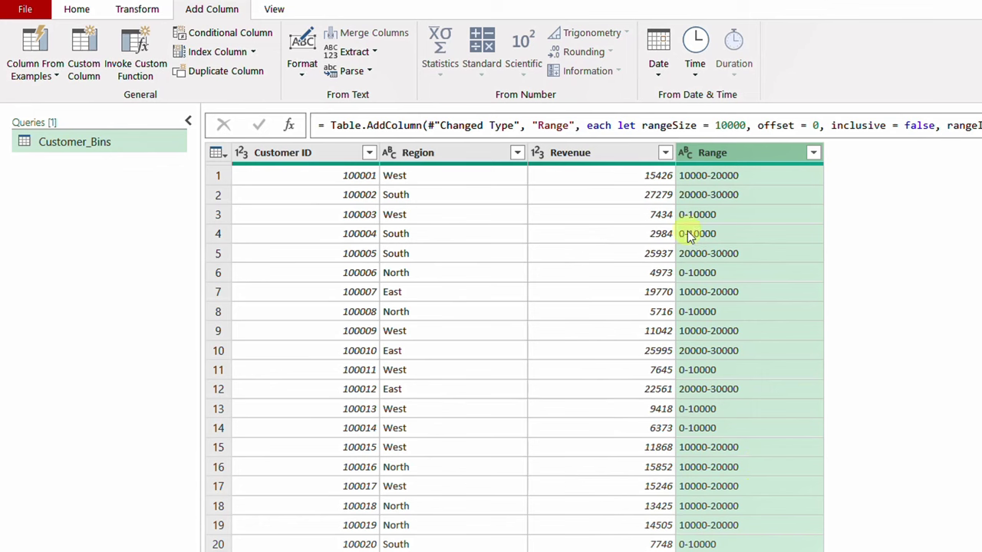
- Group the rows by the Range column with a Count Rows aggregation named Count
right_click(753, 157)
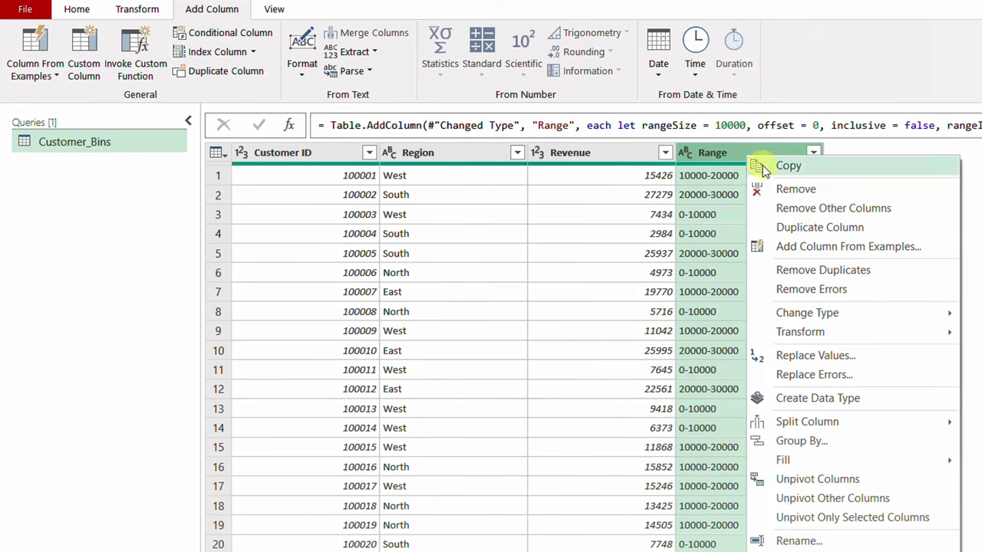
left_click(838, 443)
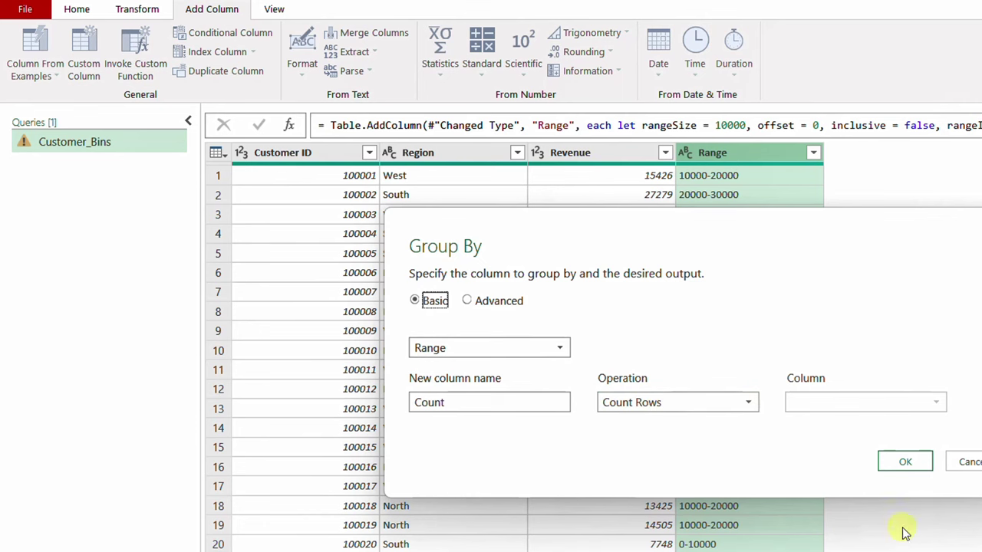
left_click(911, 466)
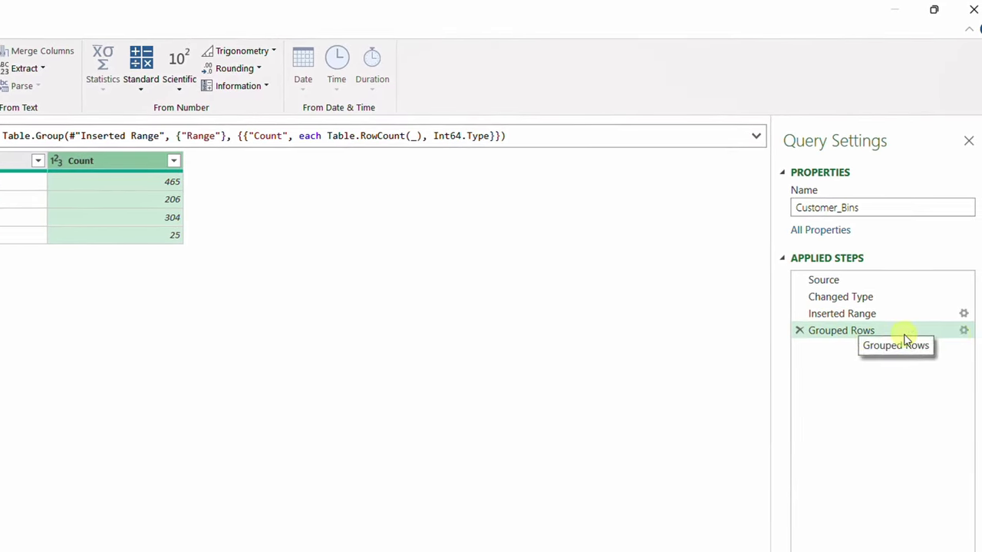
- Edit the Grouped Rows step to use advanced grouping and add Region as a second grouping column
left_click(962, 331)
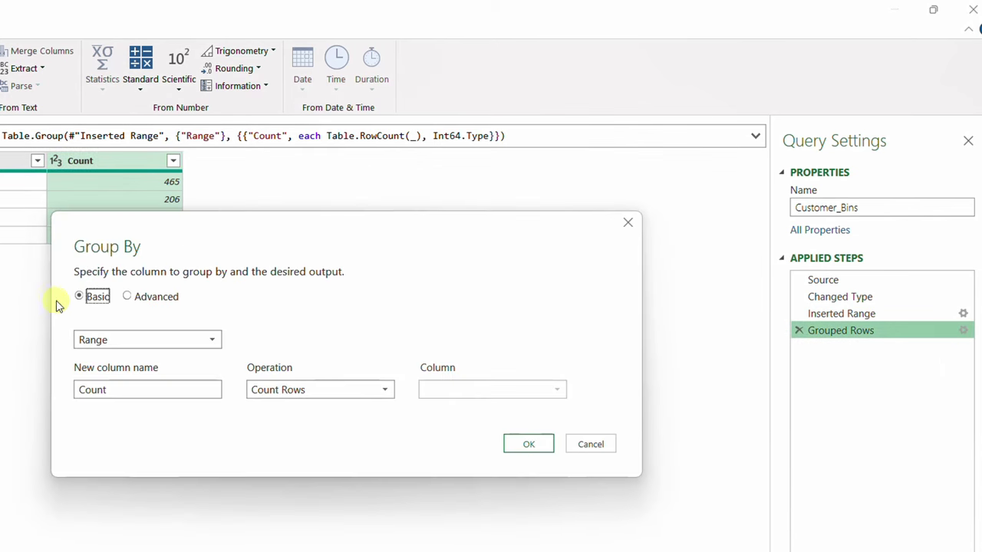
left_click(143, 297)
left_click(115, 368)
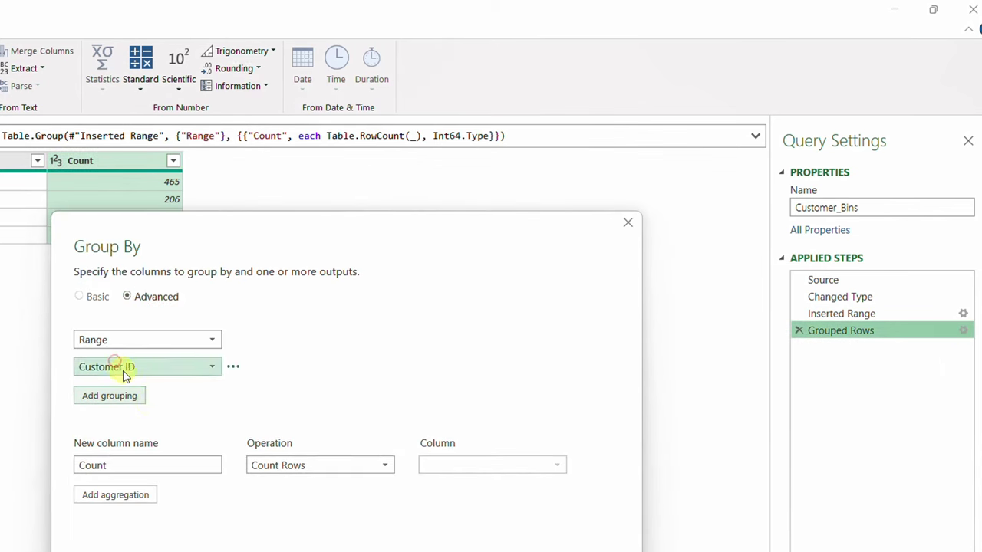
left_click(191, 366)
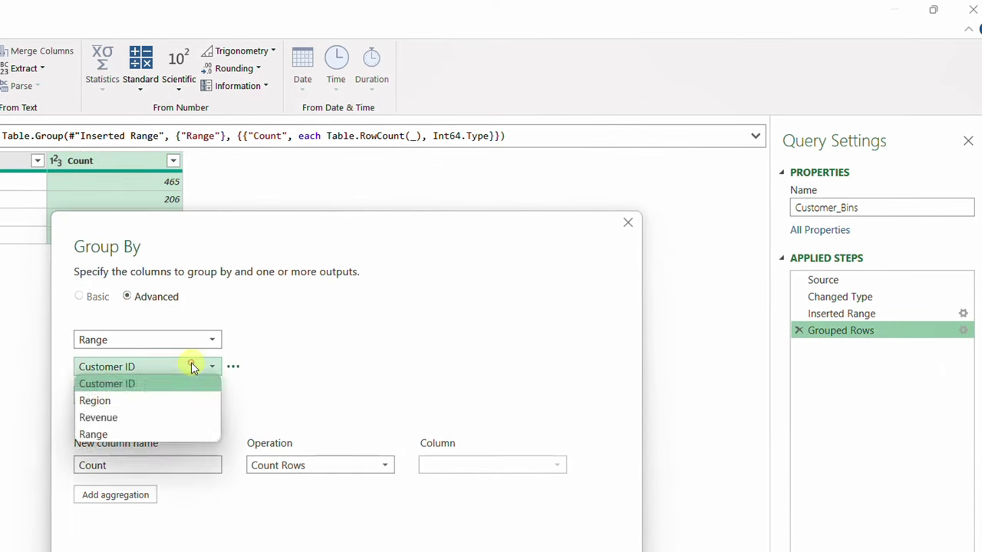
left_click(145, 400)
left_click(537, 551)
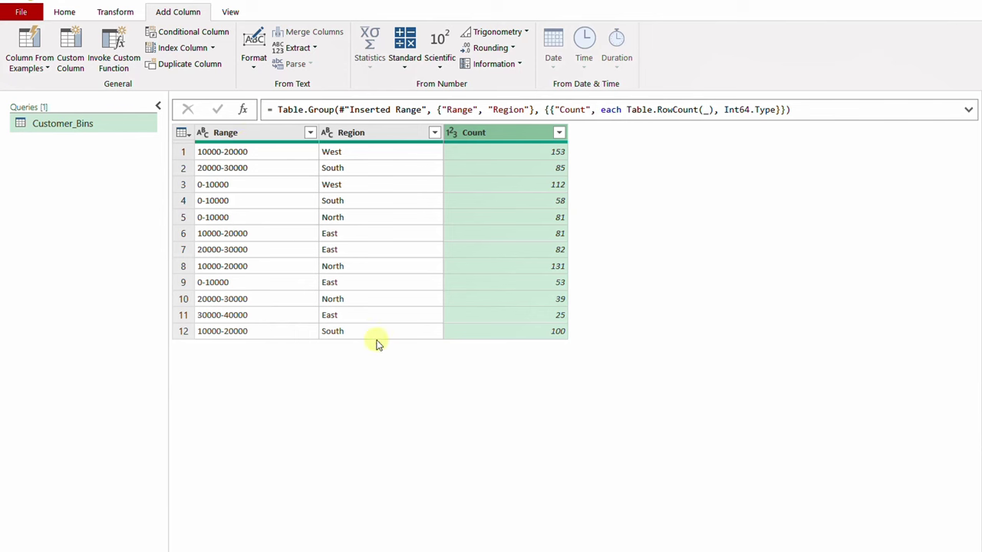
- Pivot the Region column into separate columns, using Count as the values column
left_click(370, 135)
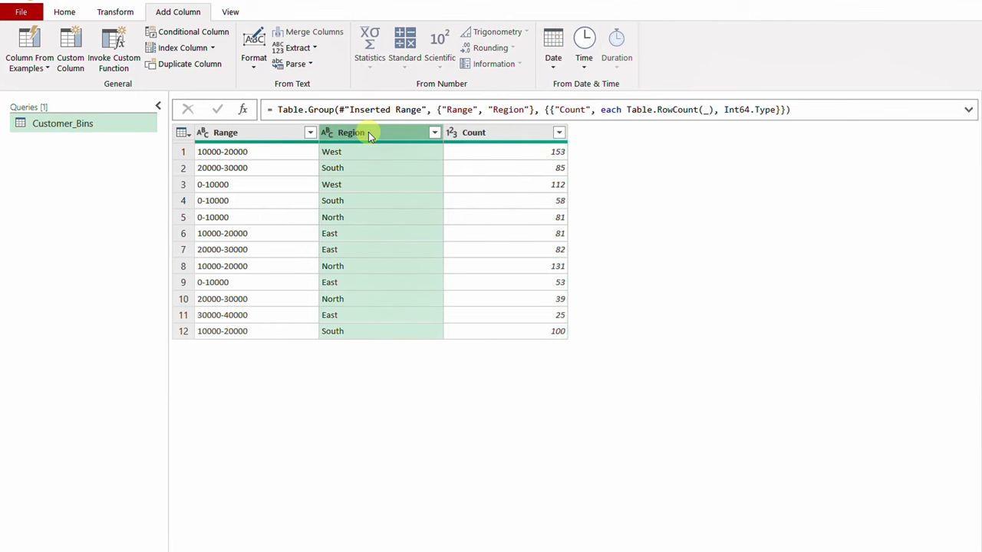
left_click(115, 12)
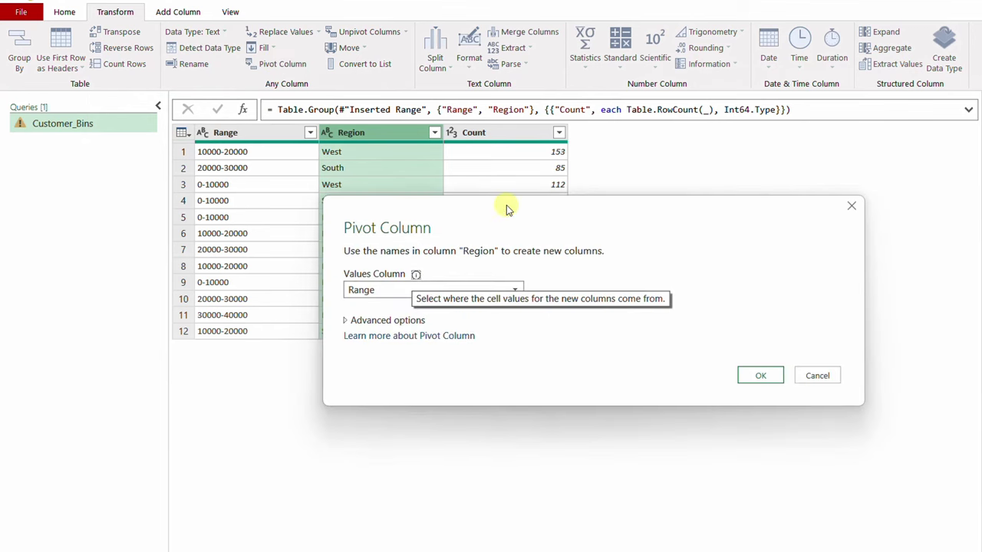
left_click(515, 290)
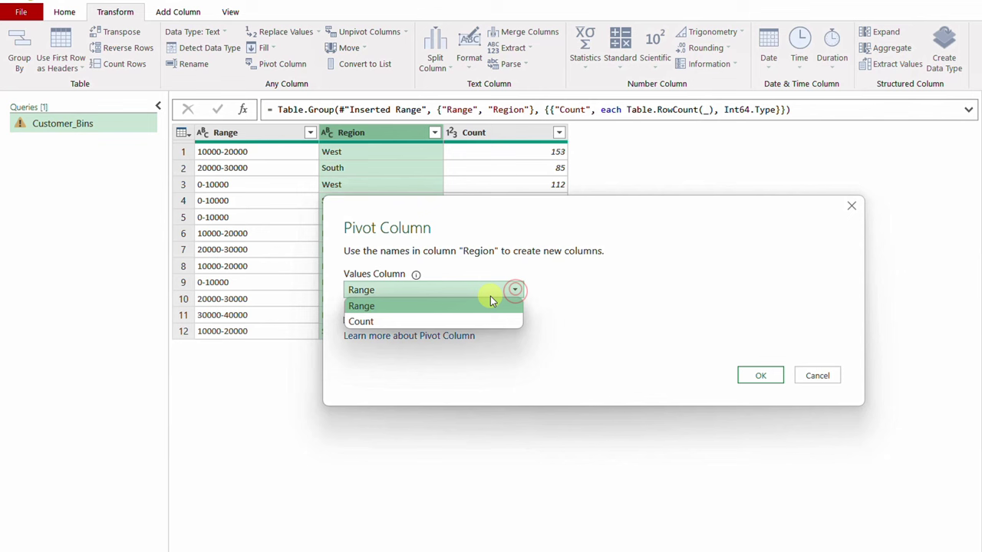
left_click(450, 323)
left_click(760, 375)
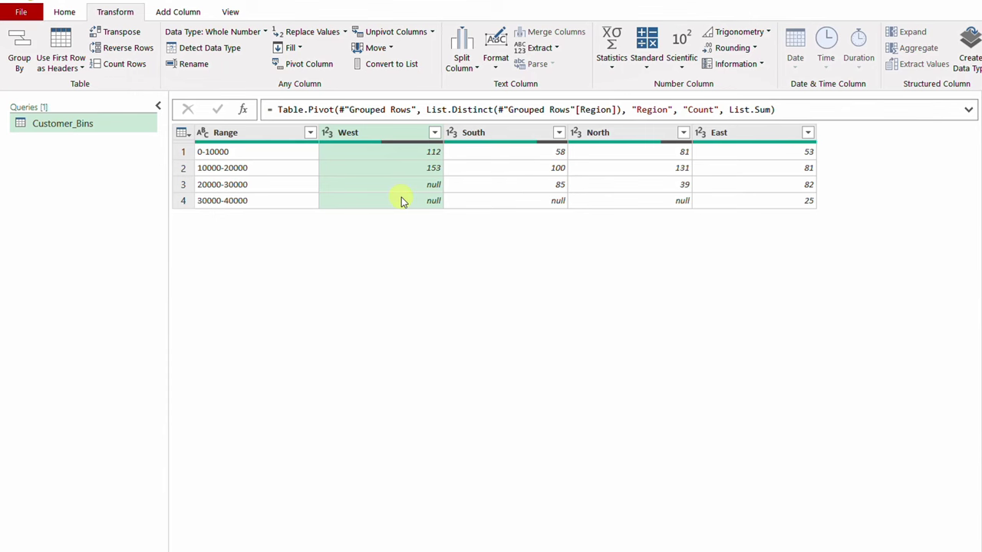
- Check the region order in the worksheet's PivotTable and reorder the query's region columns to East, North, South, West
key("super+Down")
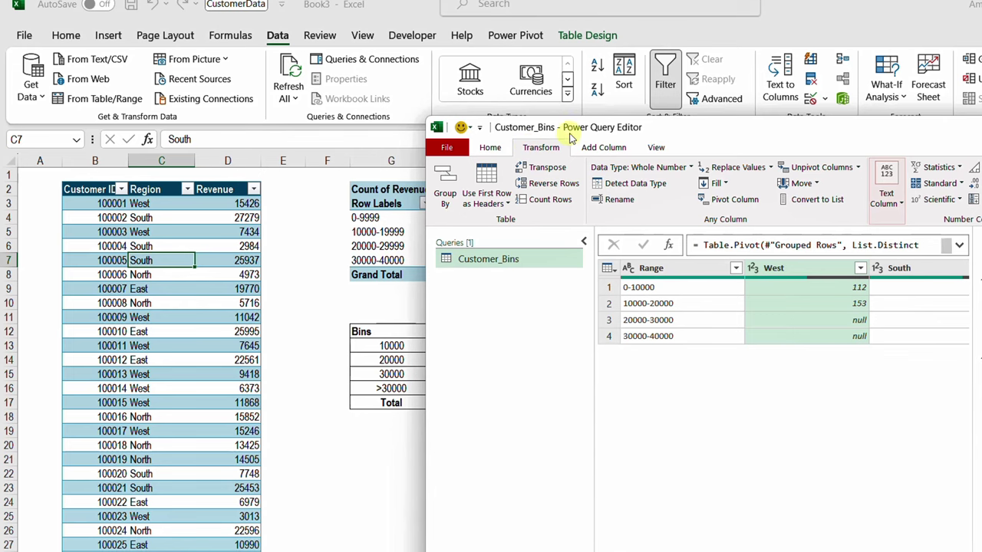
left_click_drag(583, 127, 495, 383)
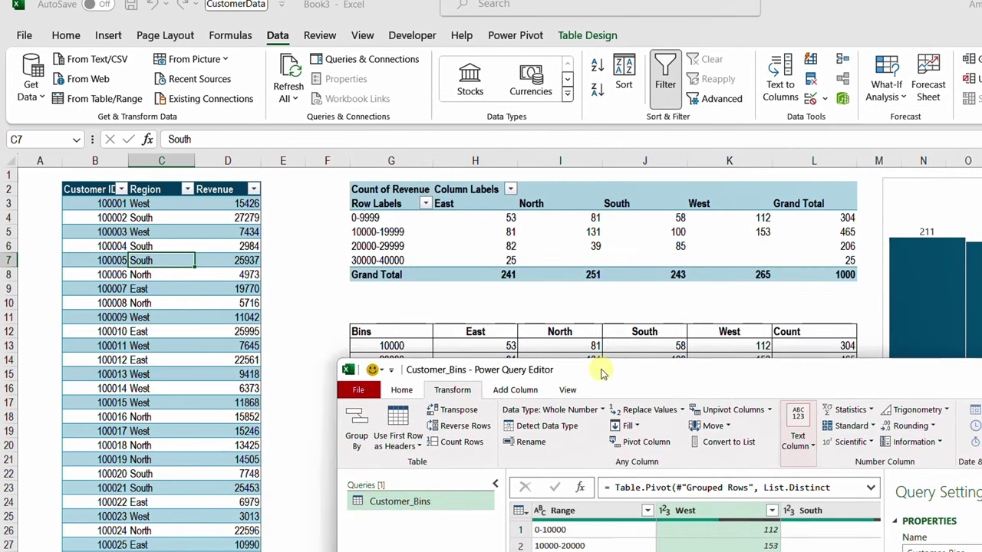
left_click_drag(613, 370, 510, 88)
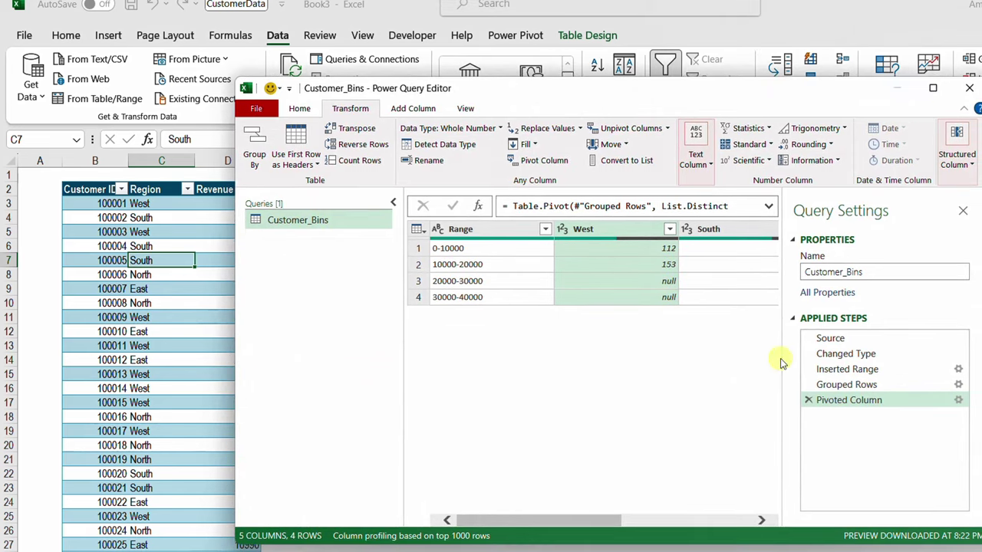
left_click(933, 89)
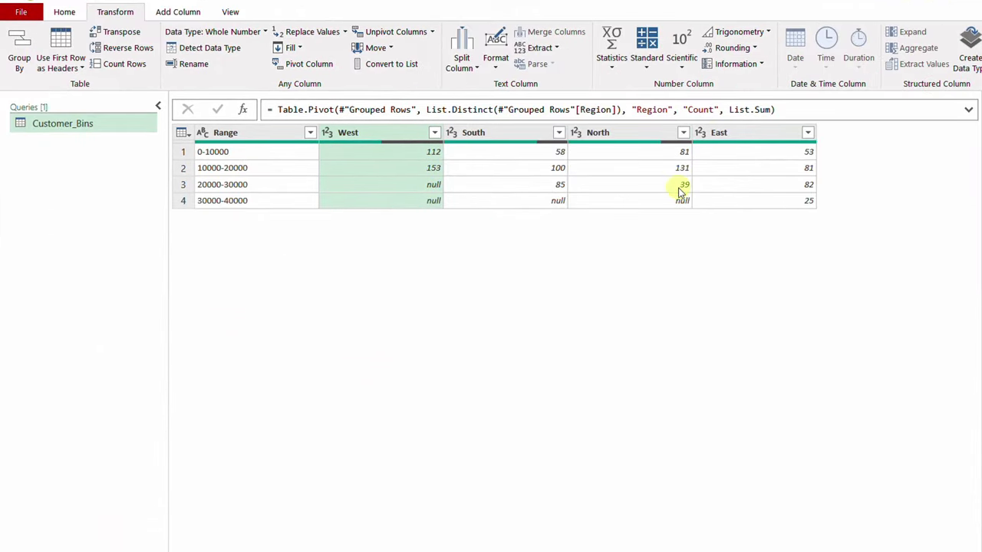
left_click_drag(736, 132, 380, 144)
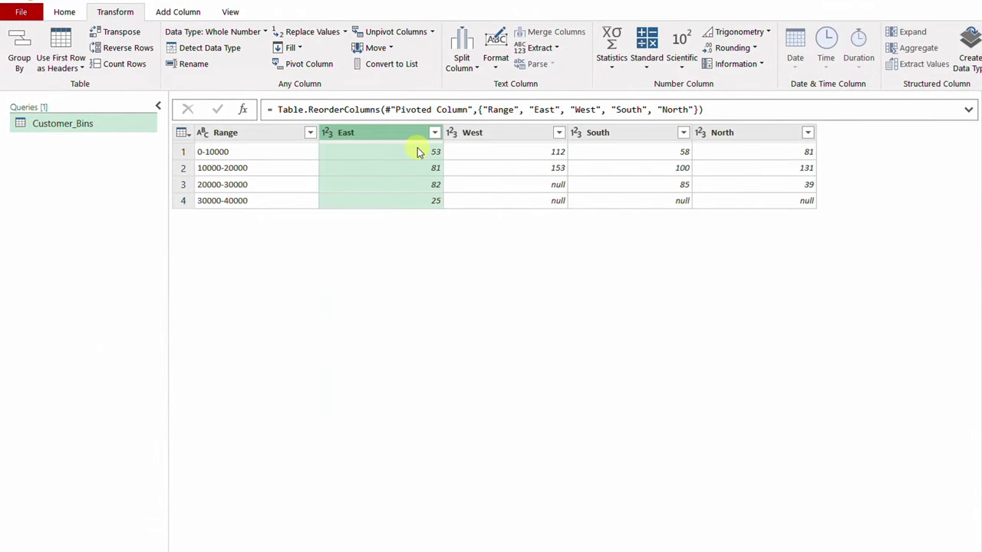
left_click_drag(734, 135, 536, 142)
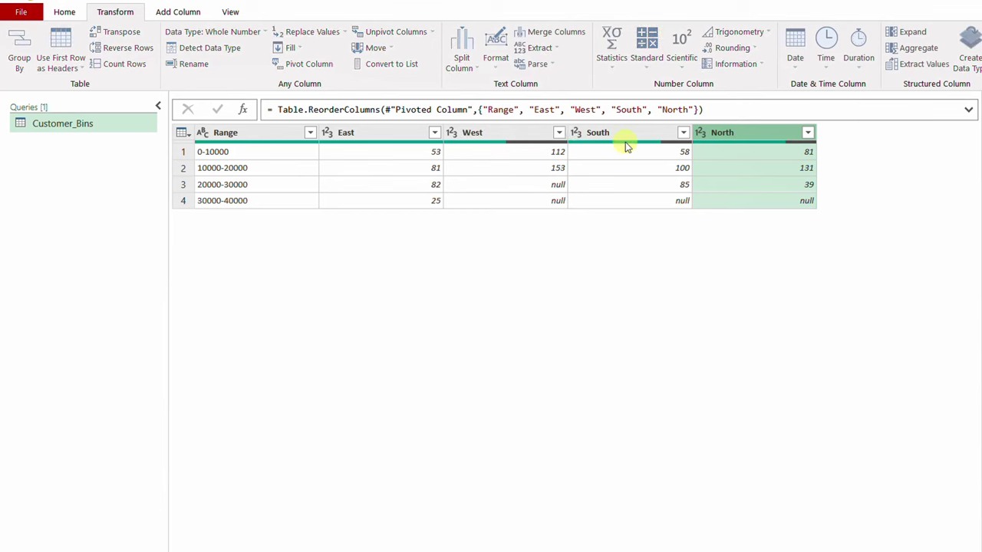
left_click(734, 134)
mouse_move(734, 134)
left_mouse_down()
mouse_move(555, 145)
mouse_move(610, 141)
left_mouse_up()
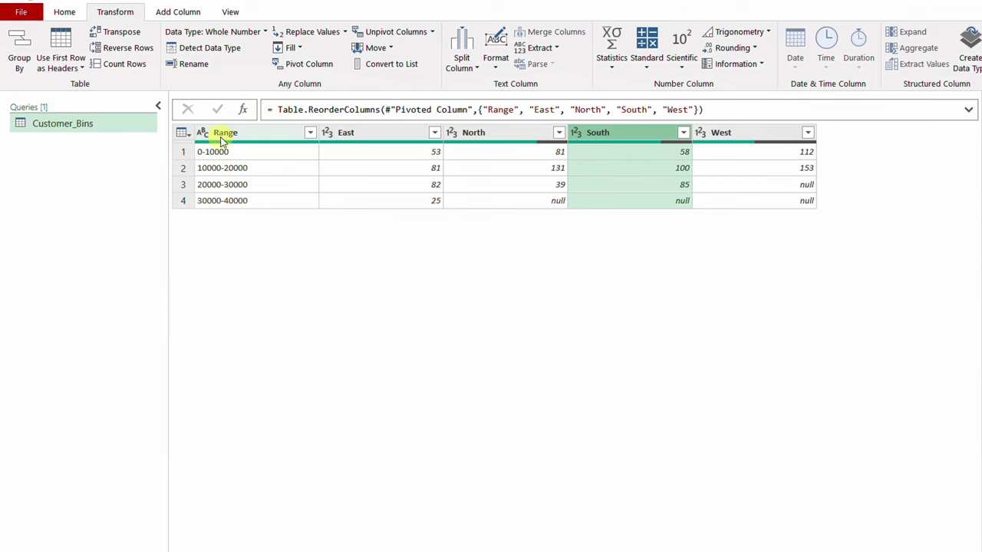
- Add a column that extracts the text before the "-" delimiter from the Range column
left_click(249, 132)
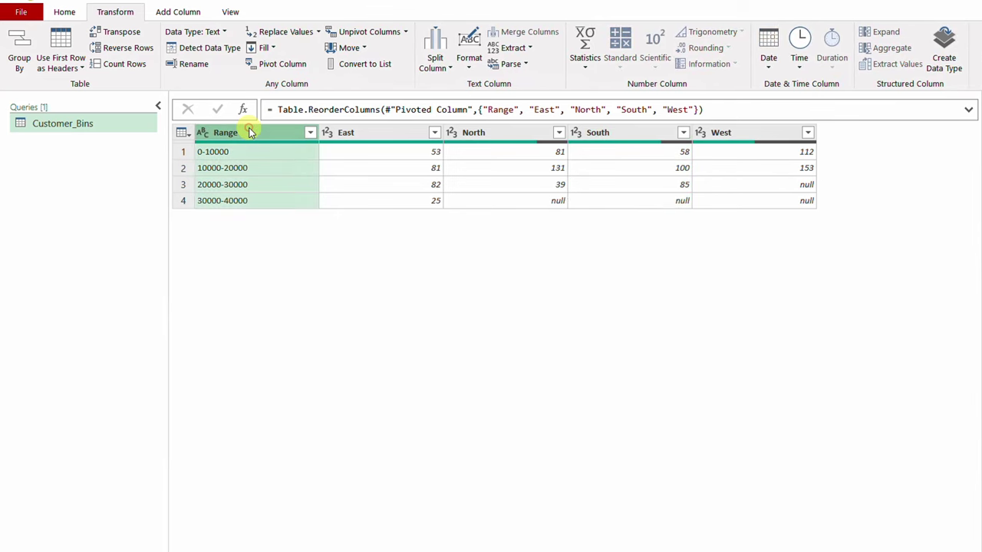
left_click(195, 11)
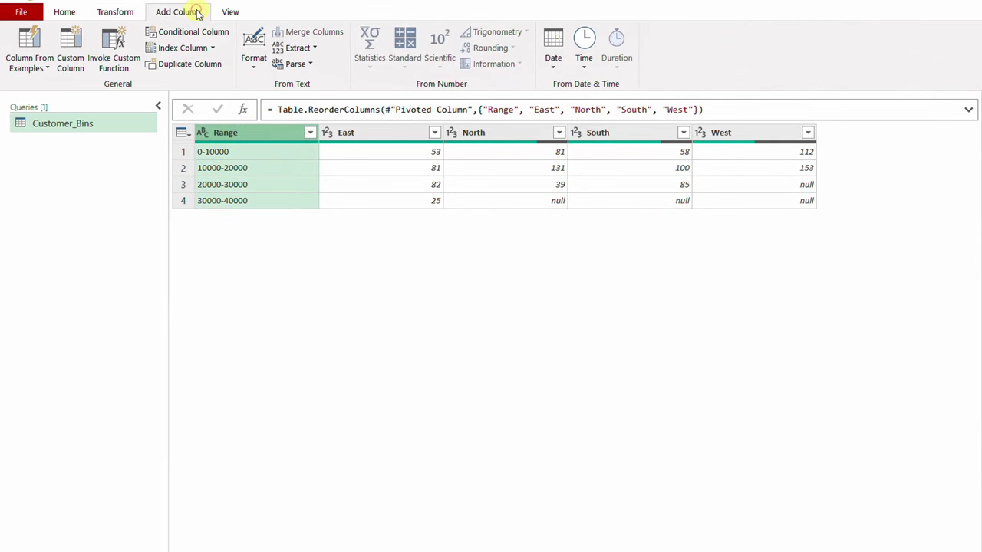
left_click(311, 48)
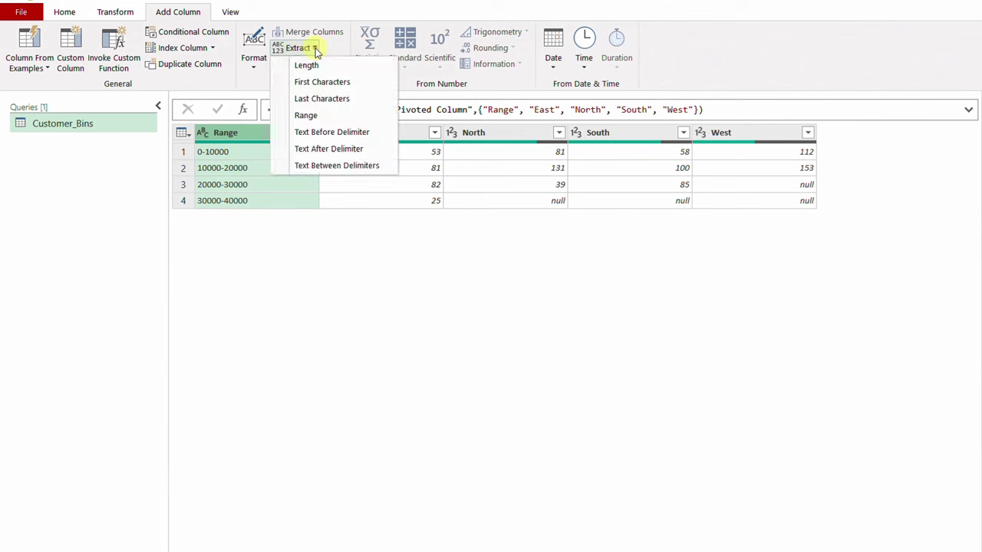
left_click(335, 135)
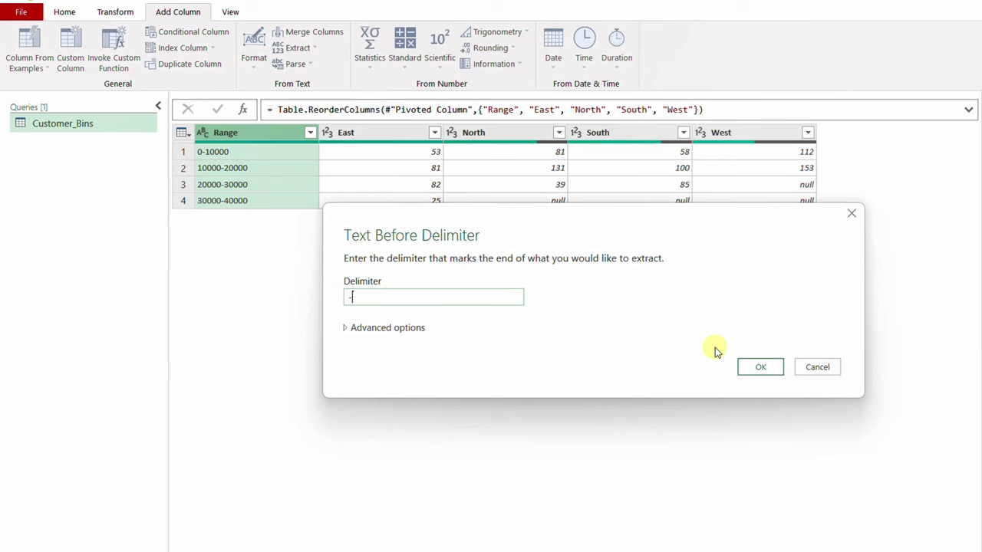
left_click(770, 371)
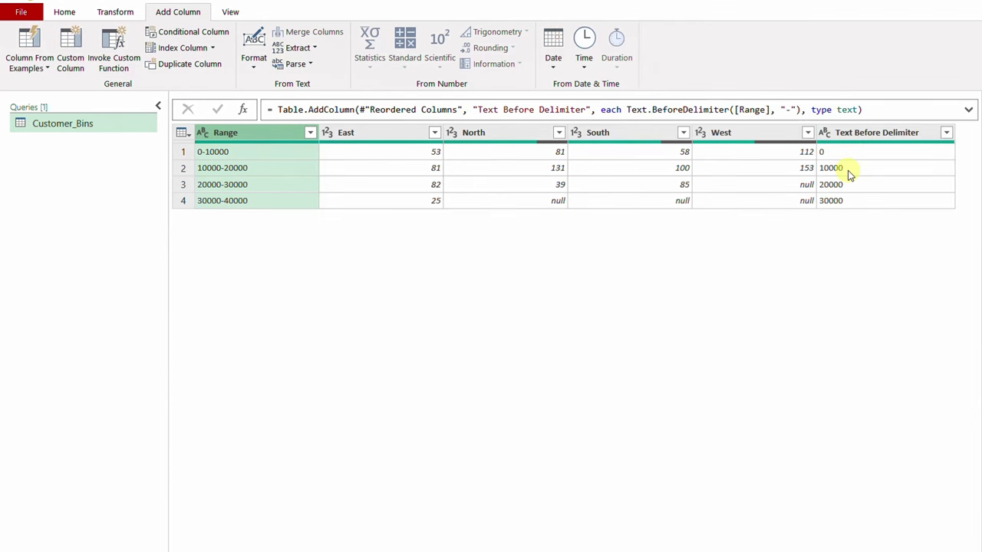
- Sort the rows ascending by the Text Before Delimiter column converted to Whole Number, and remove that helper column
left_click(825, 134)
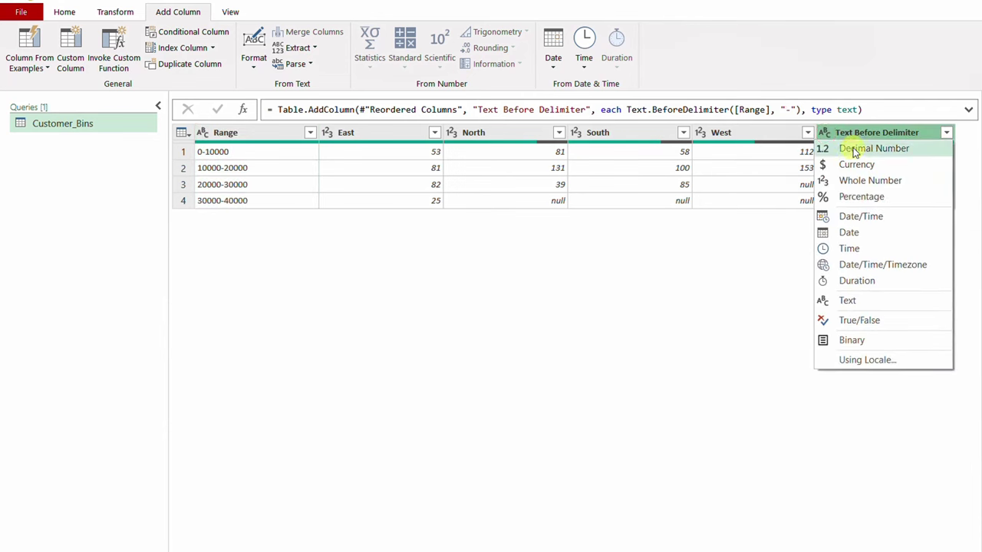
left_click(855, 181)
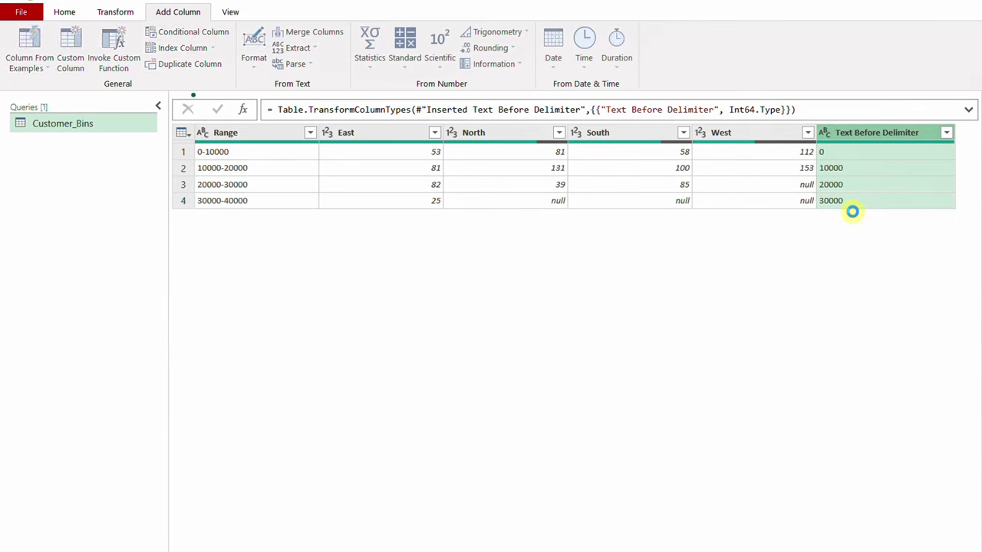
left_click(947, 132)
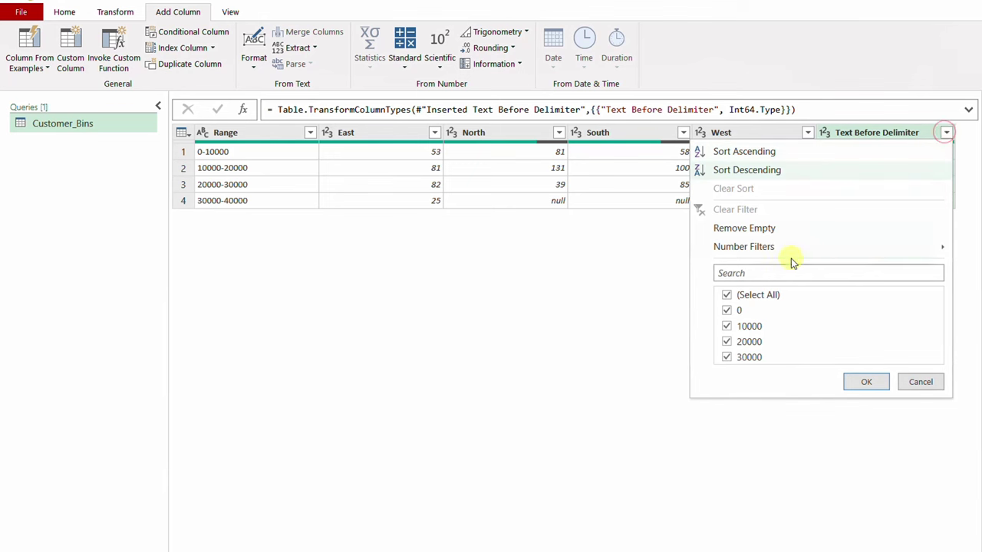
left_click(767, 152)
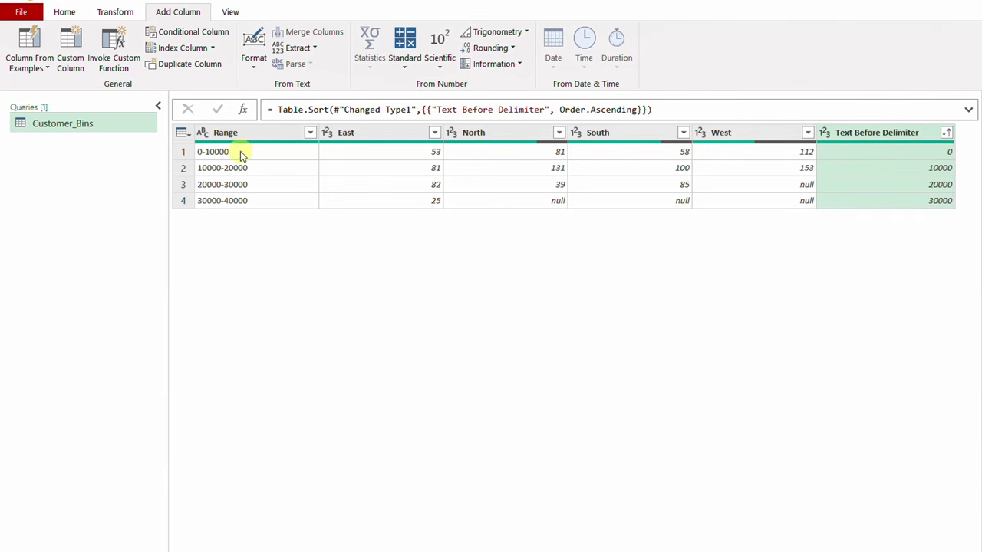
right_click(892, 138)
left_click(914, 163)
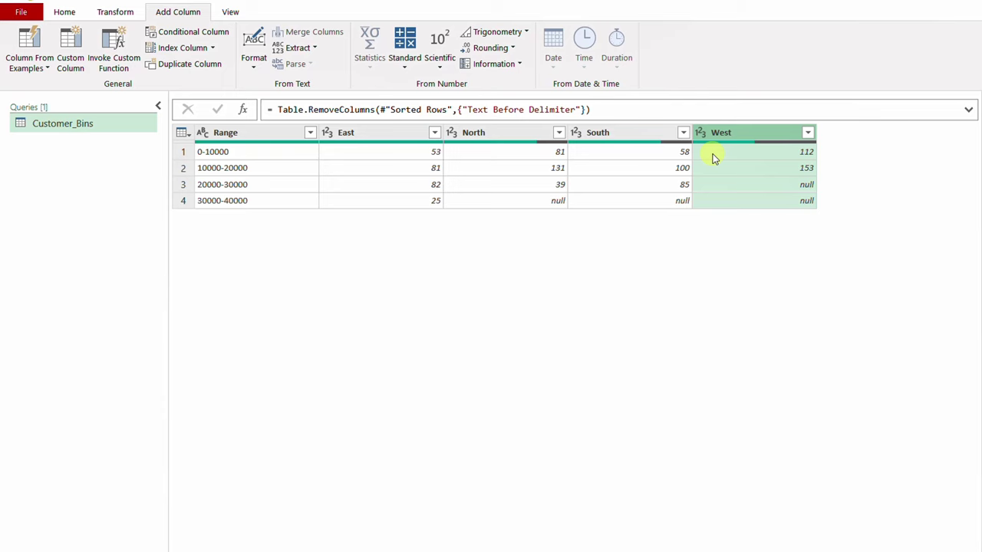
- Close the query and load it as a table into the existing worksheet at cell G20
left_click(65, 11)
left_click(18, 68)
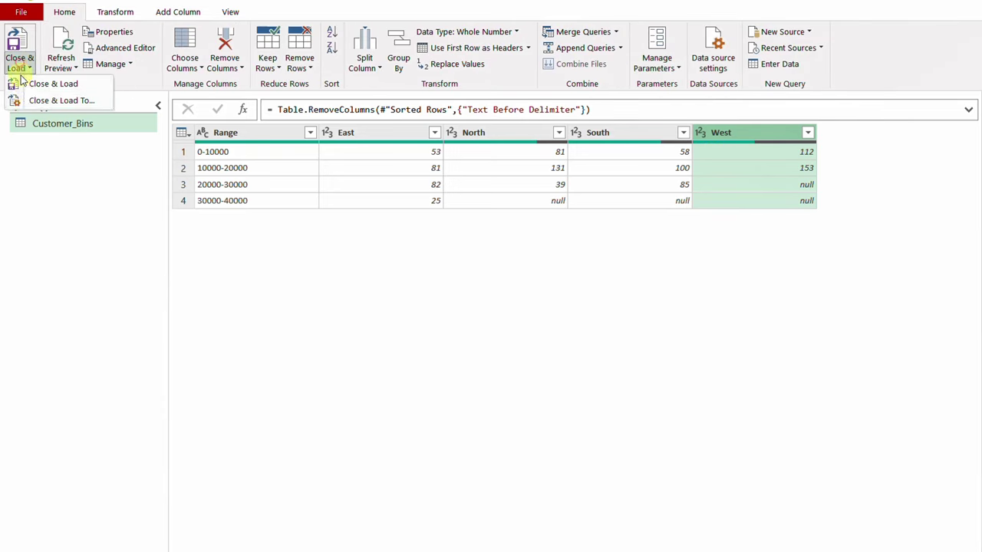
left_click(30, 101)
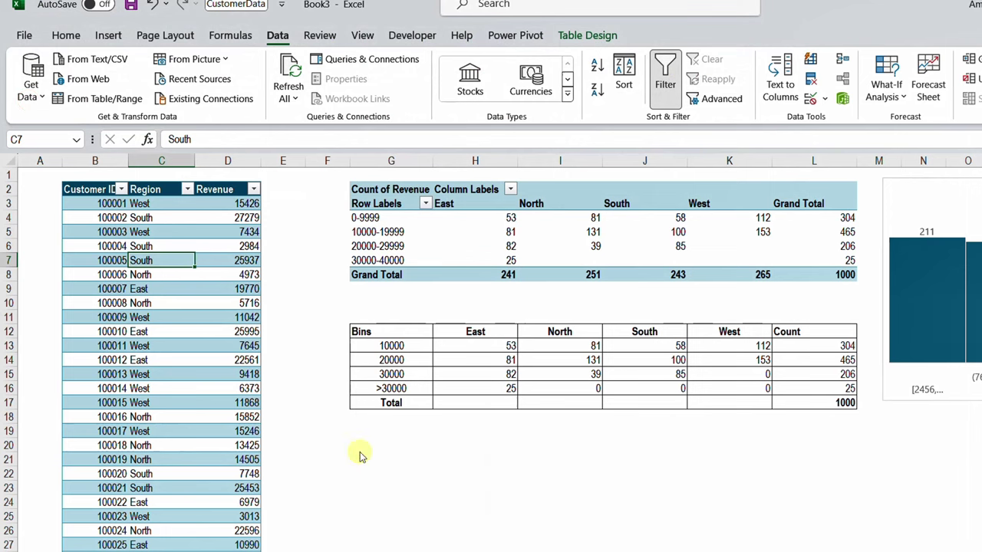
left_click(543, 397)
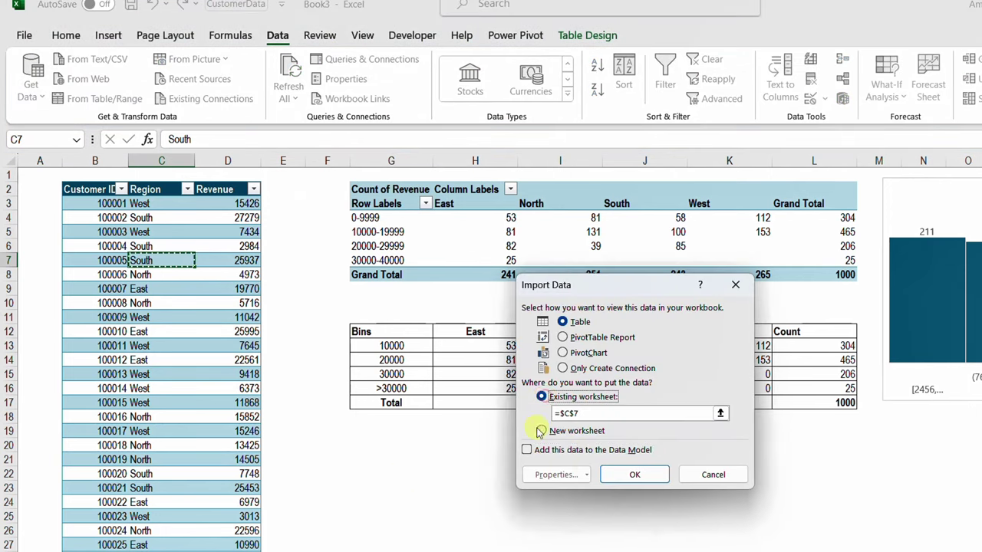
left_click(379, 446)
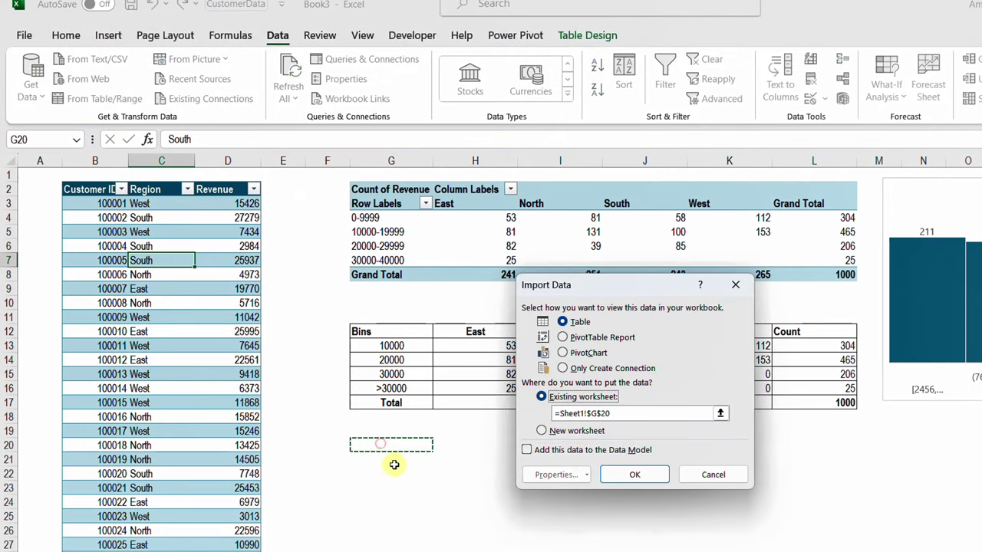
left_click(631, 475)
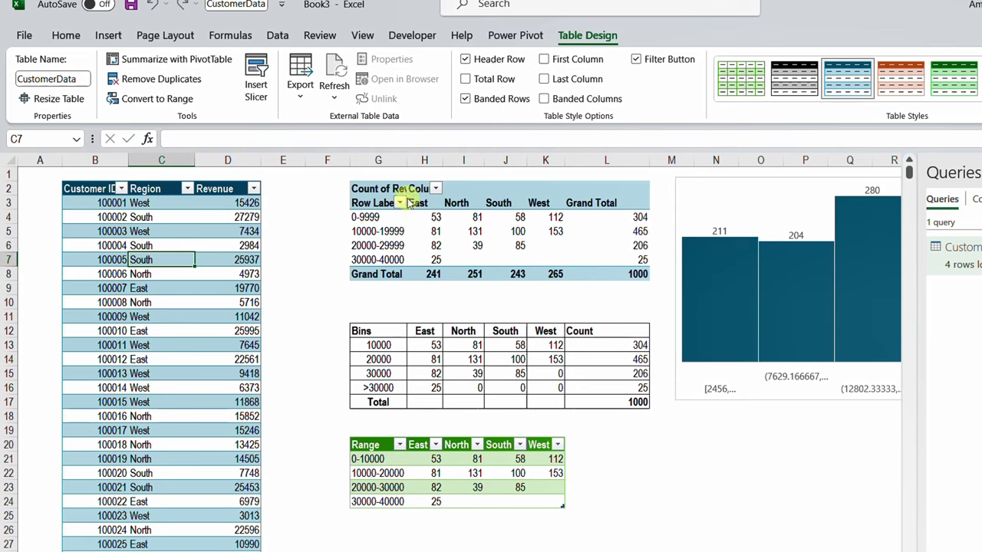
- Widen worksheet columns G through L to one equal width
left_click_drag(378, 159, 633, 160)
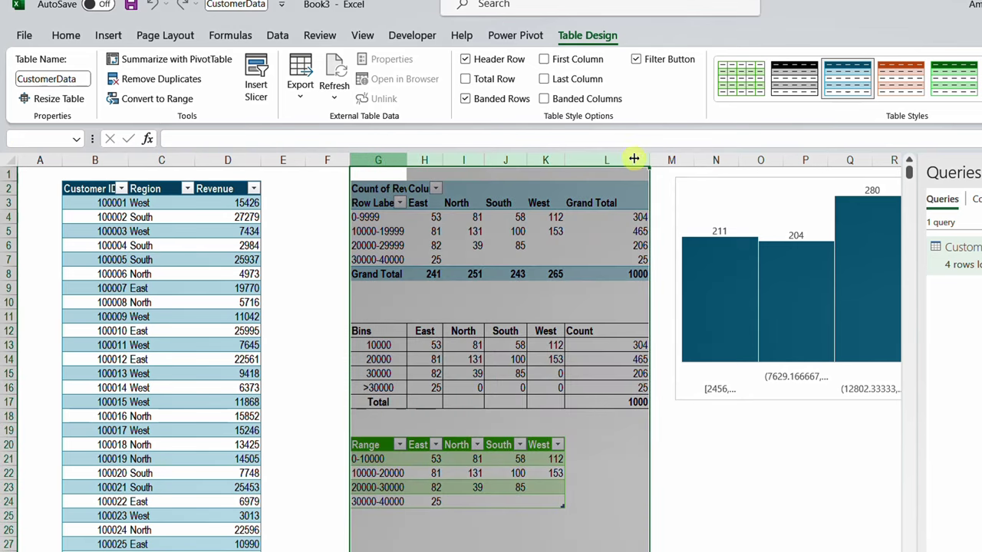
left_click_drag(443, 159, 475, 159)
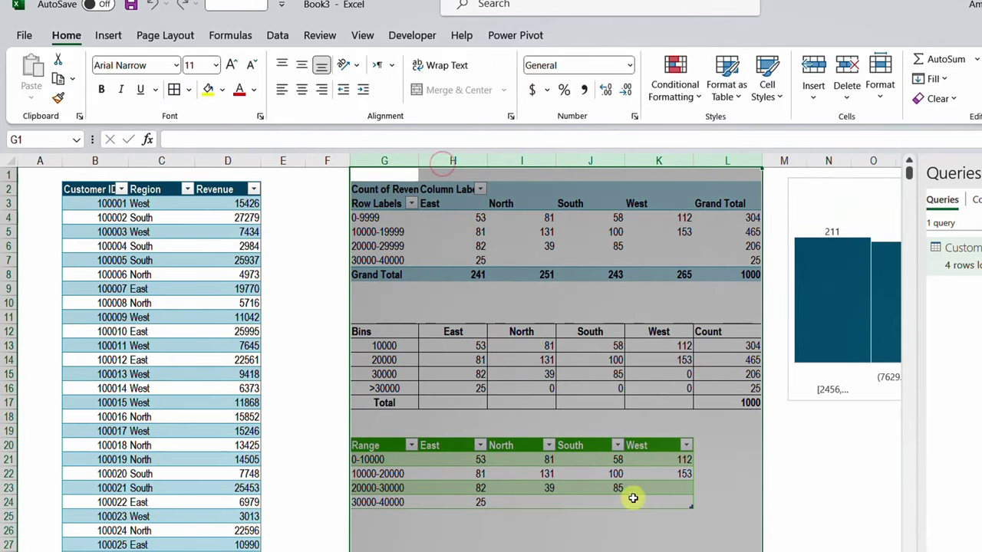
left_click(695, 489)
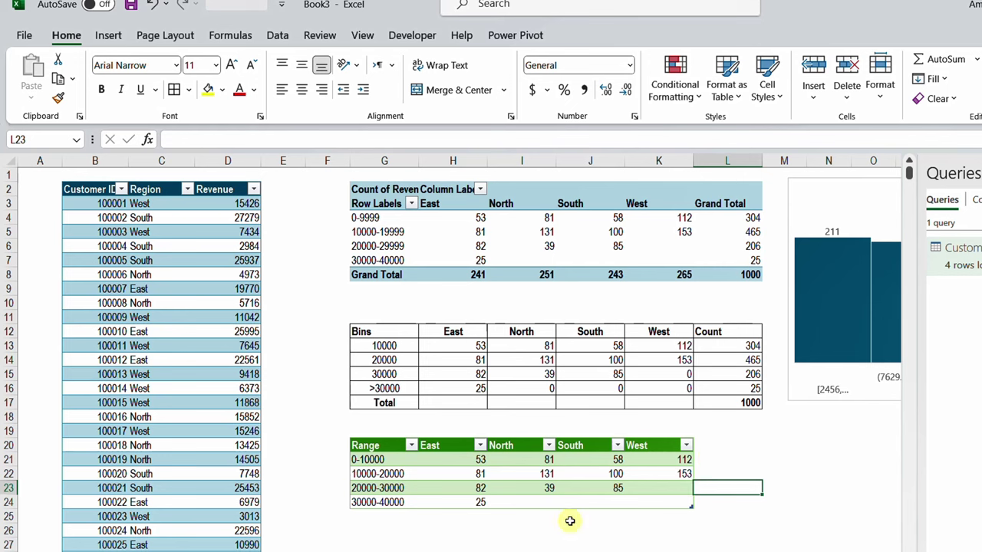
- Add AutoSum row and column totals to the loaded query table and name the new column header Total
left_click_drag(450, 458, 712, 516)
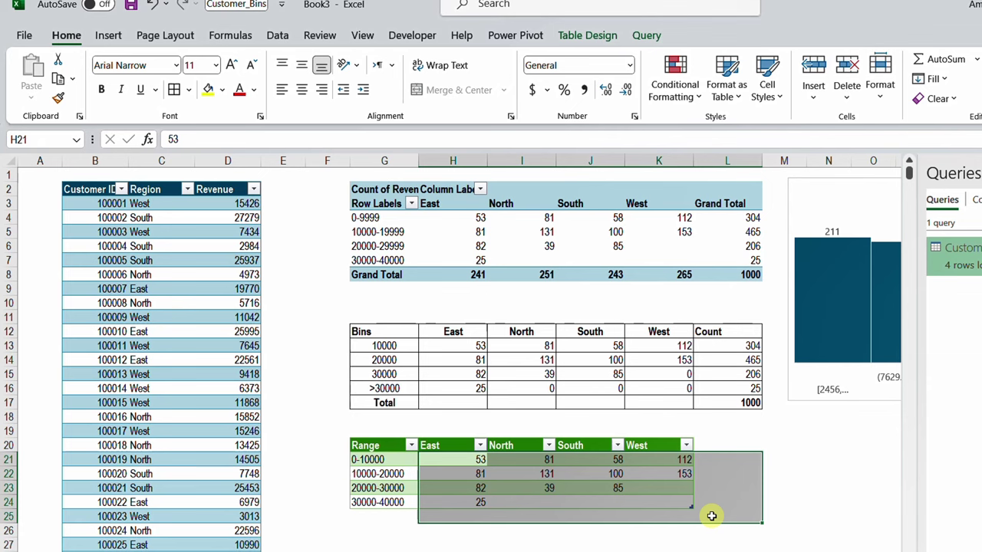
key("alt+equal")
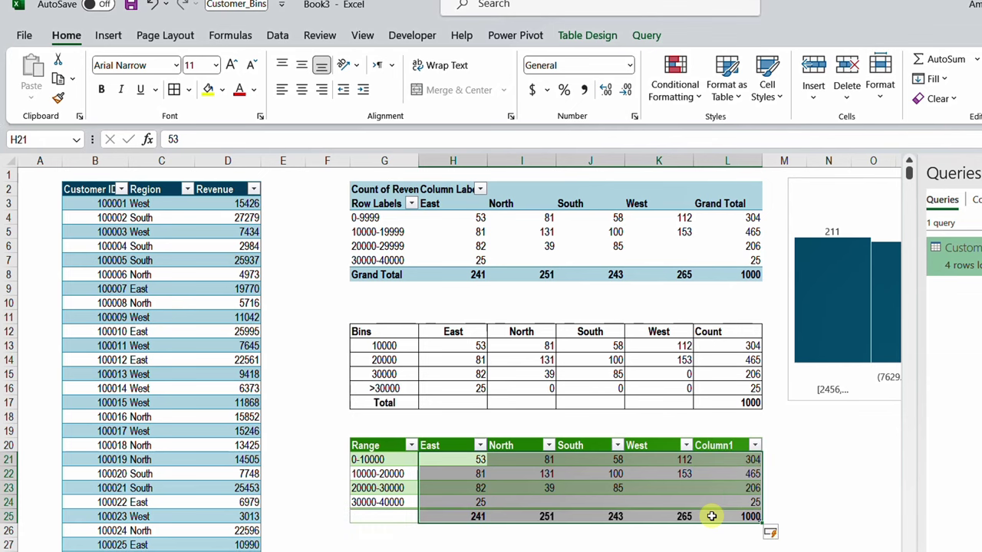
left_click(729, 444)
type("Total")
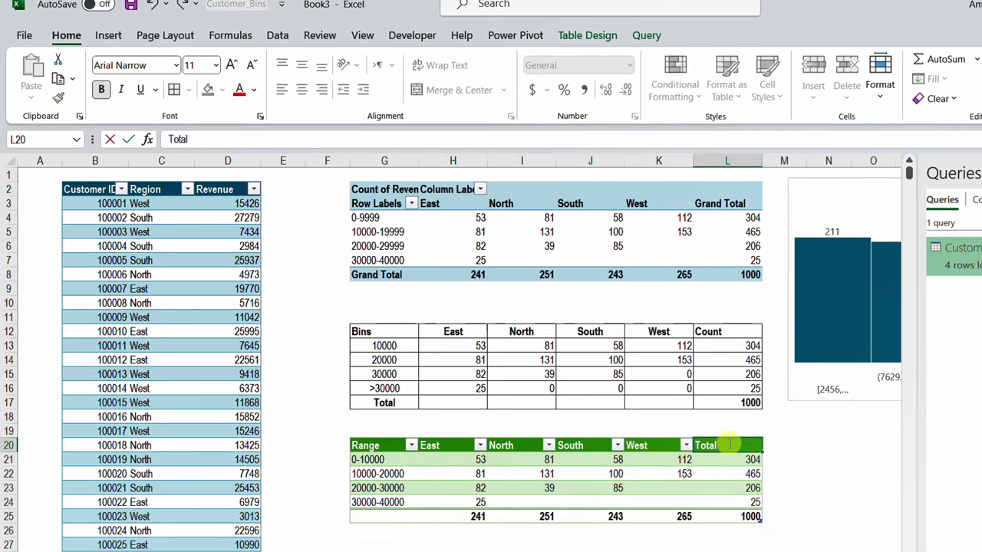
key("Return")
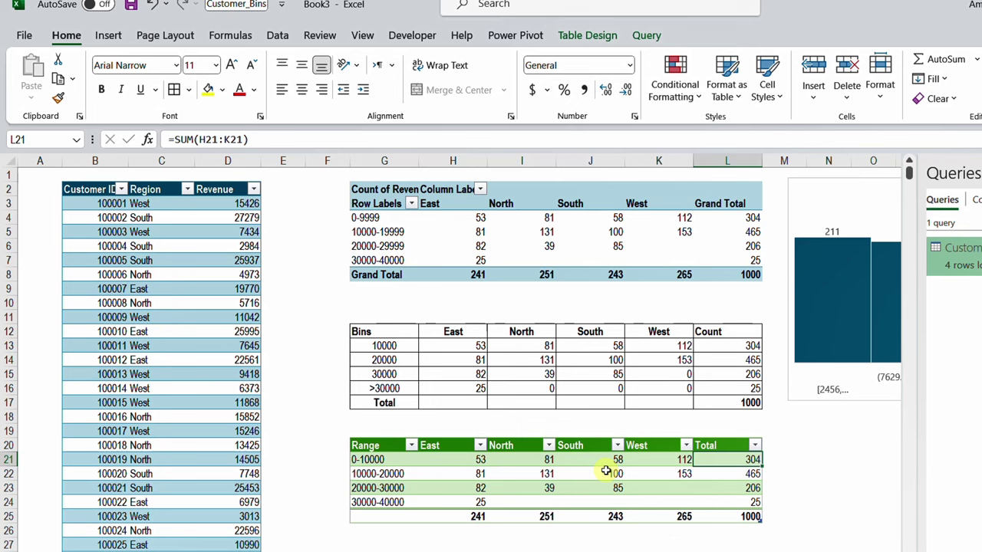
left_click(796, 488)
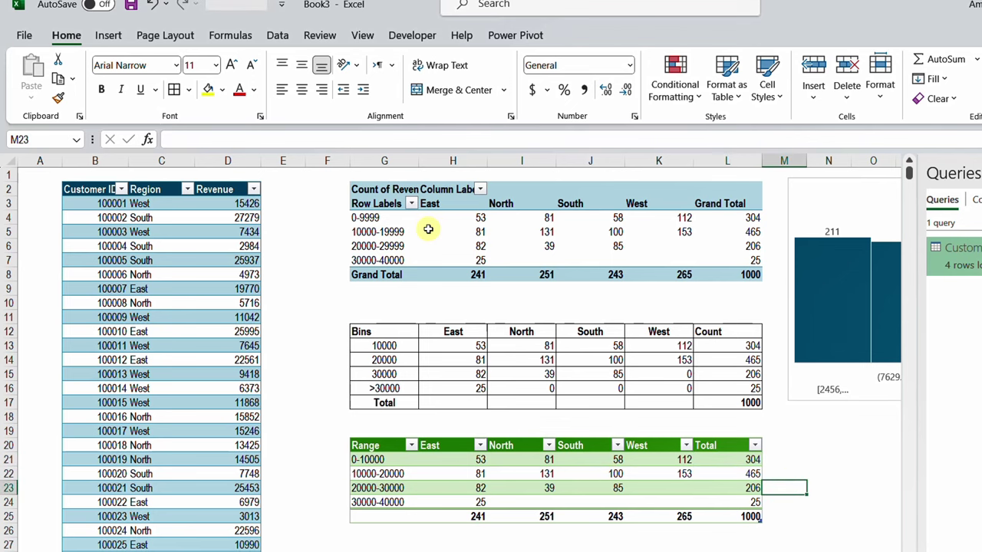